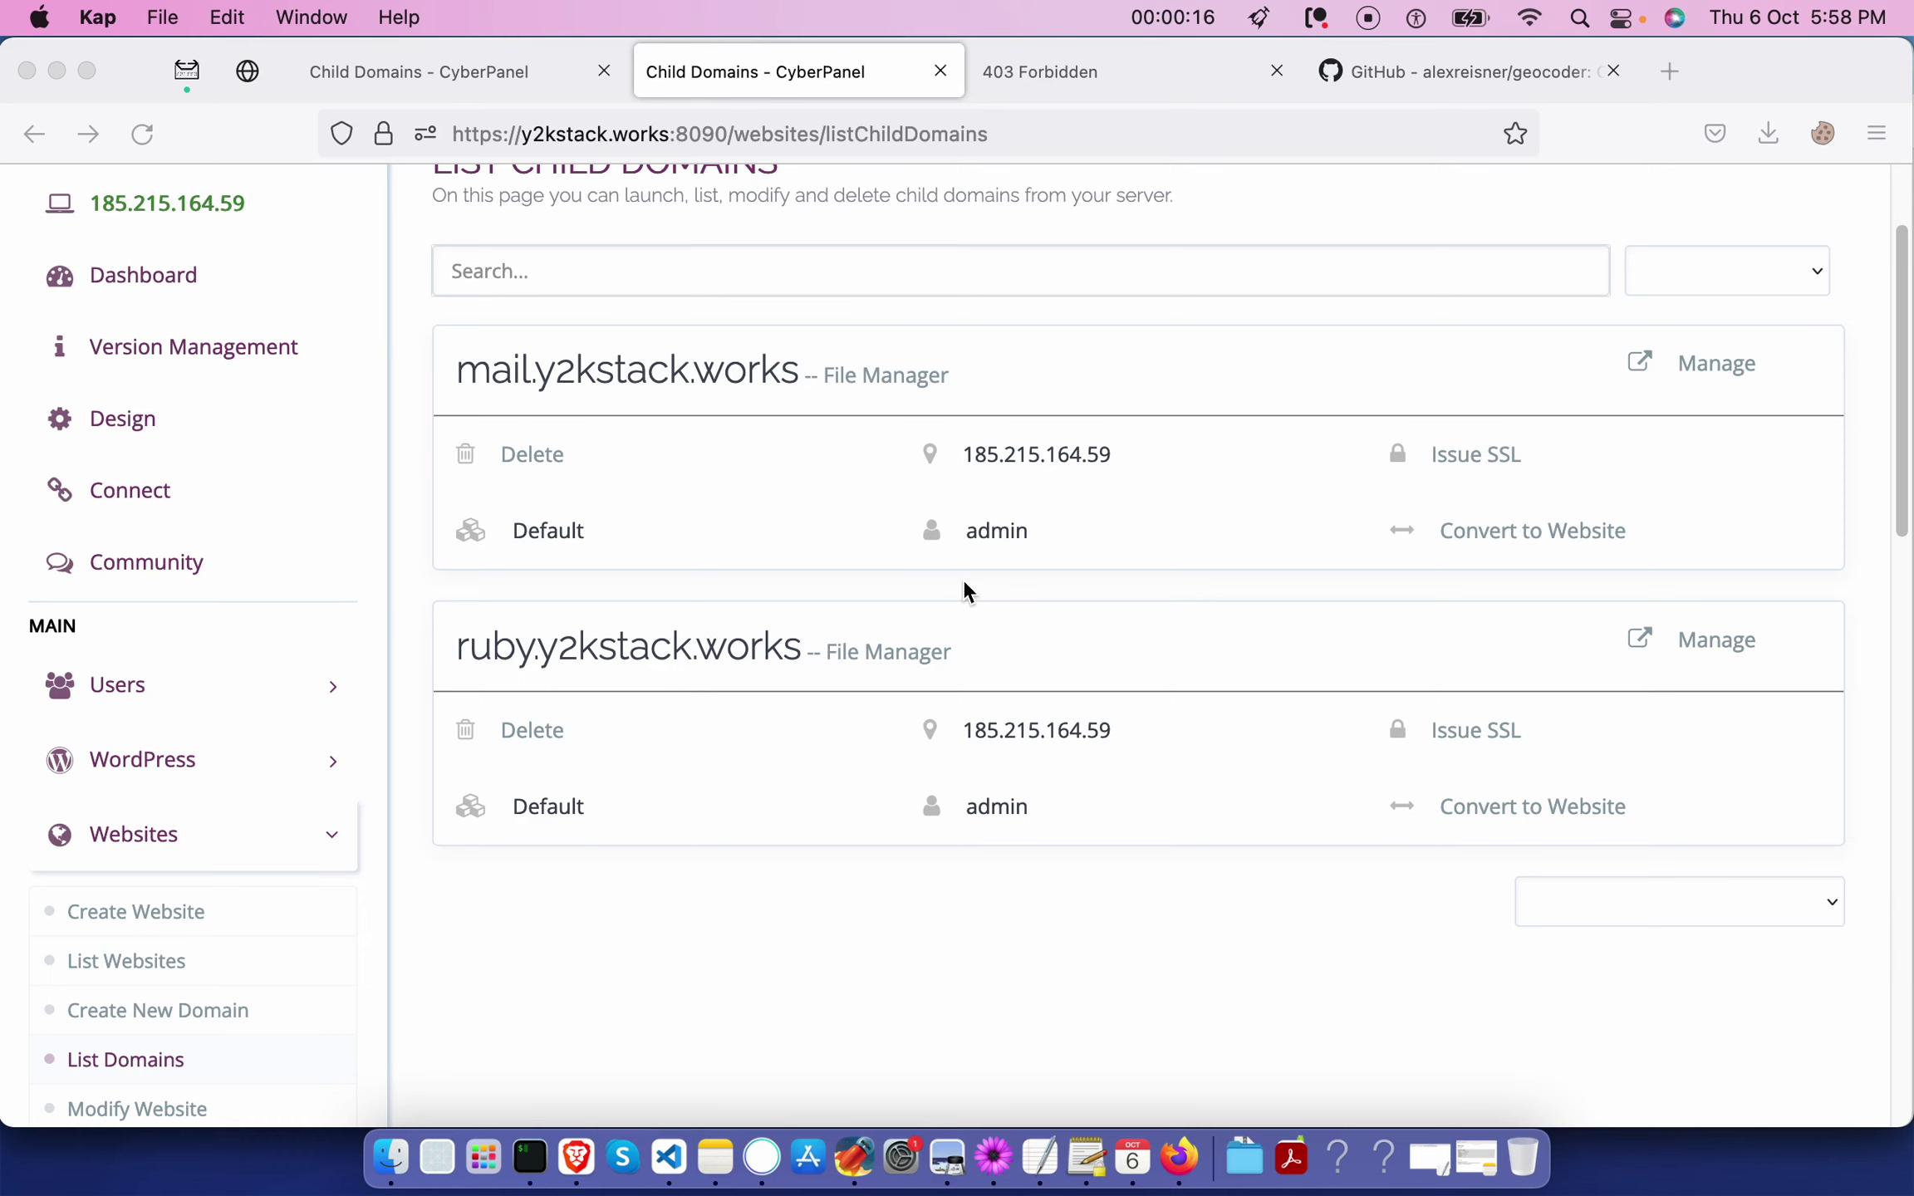
Bring the browser forward and look over the ruby.y2kstack.works management page in its new tab.
scroll(654, 534, "up", 1)
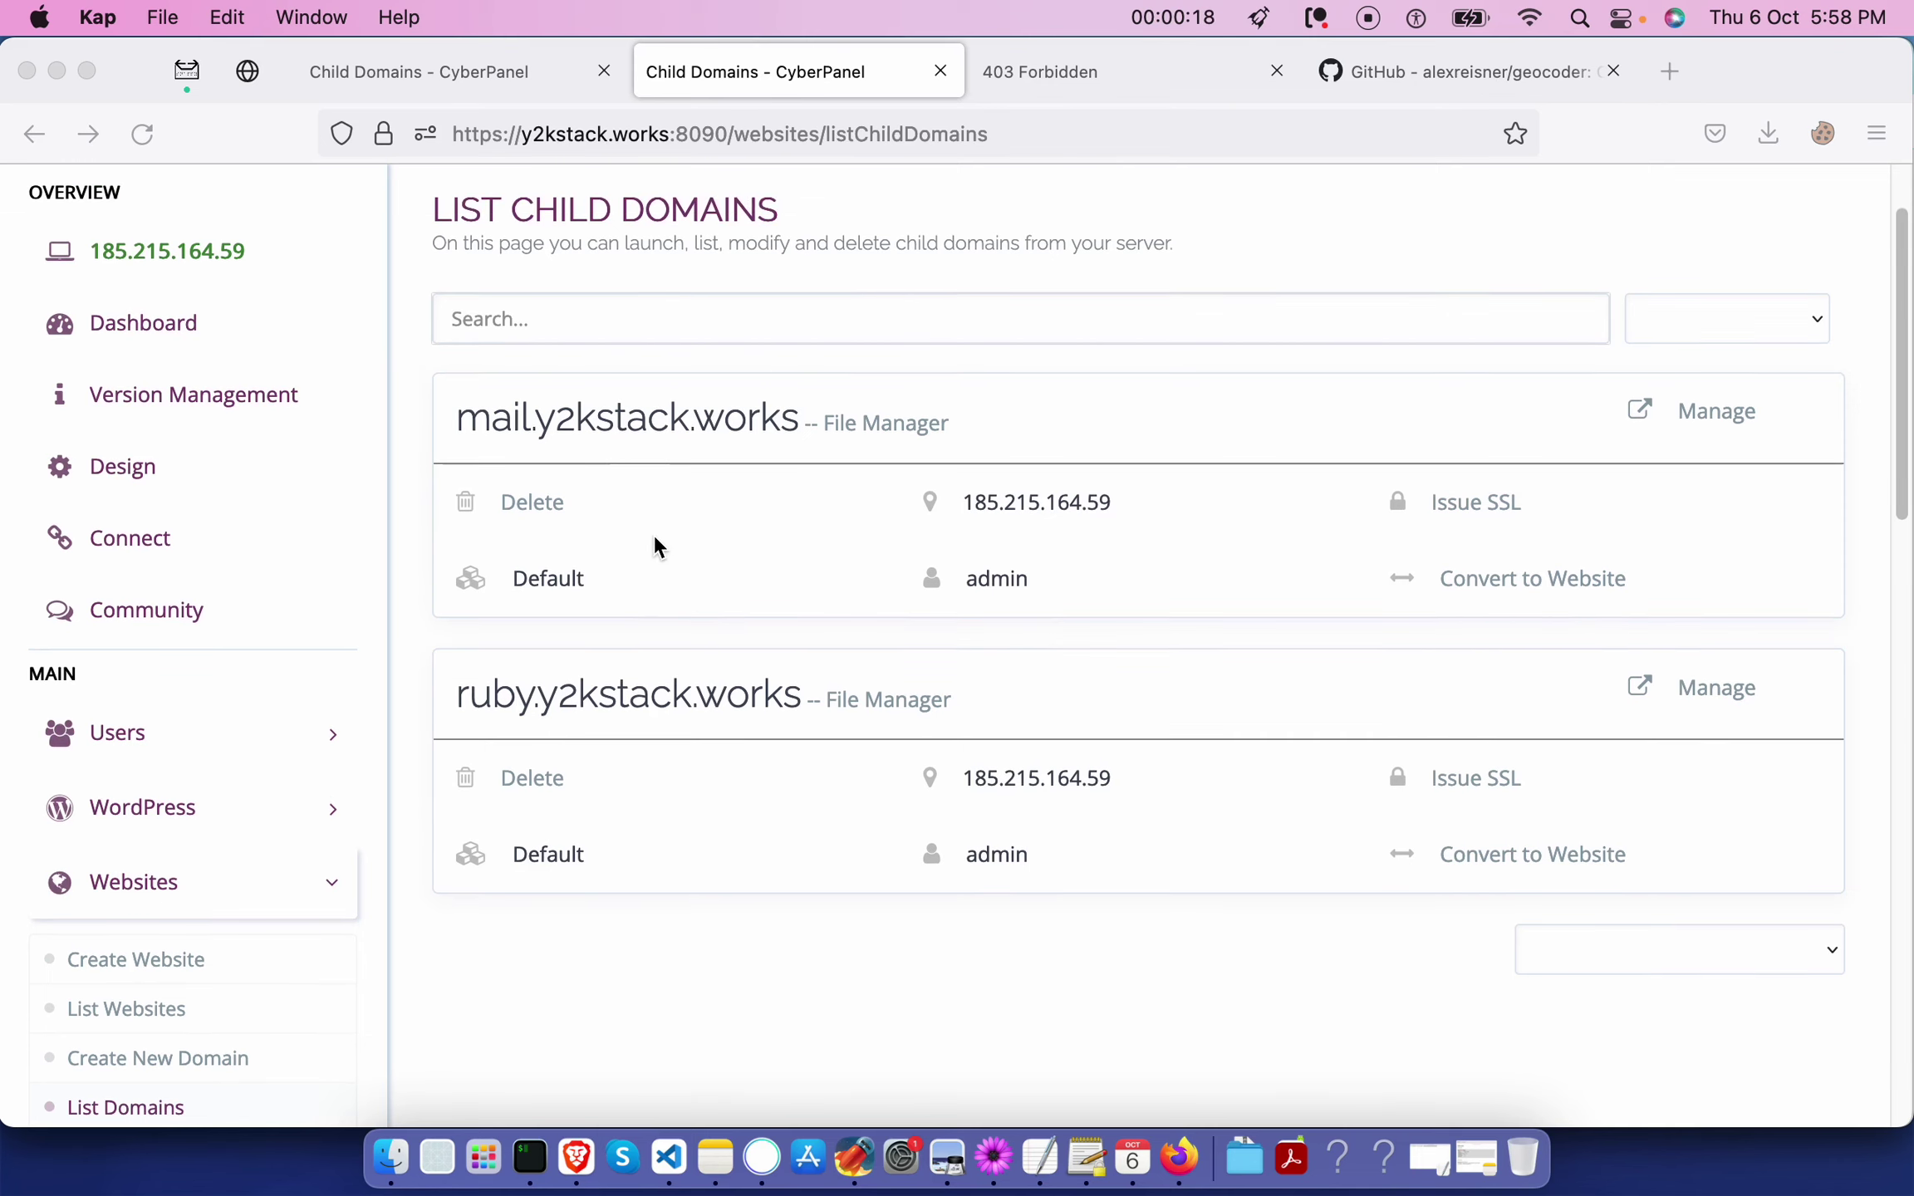
scroll(653, 542, "down", 2)
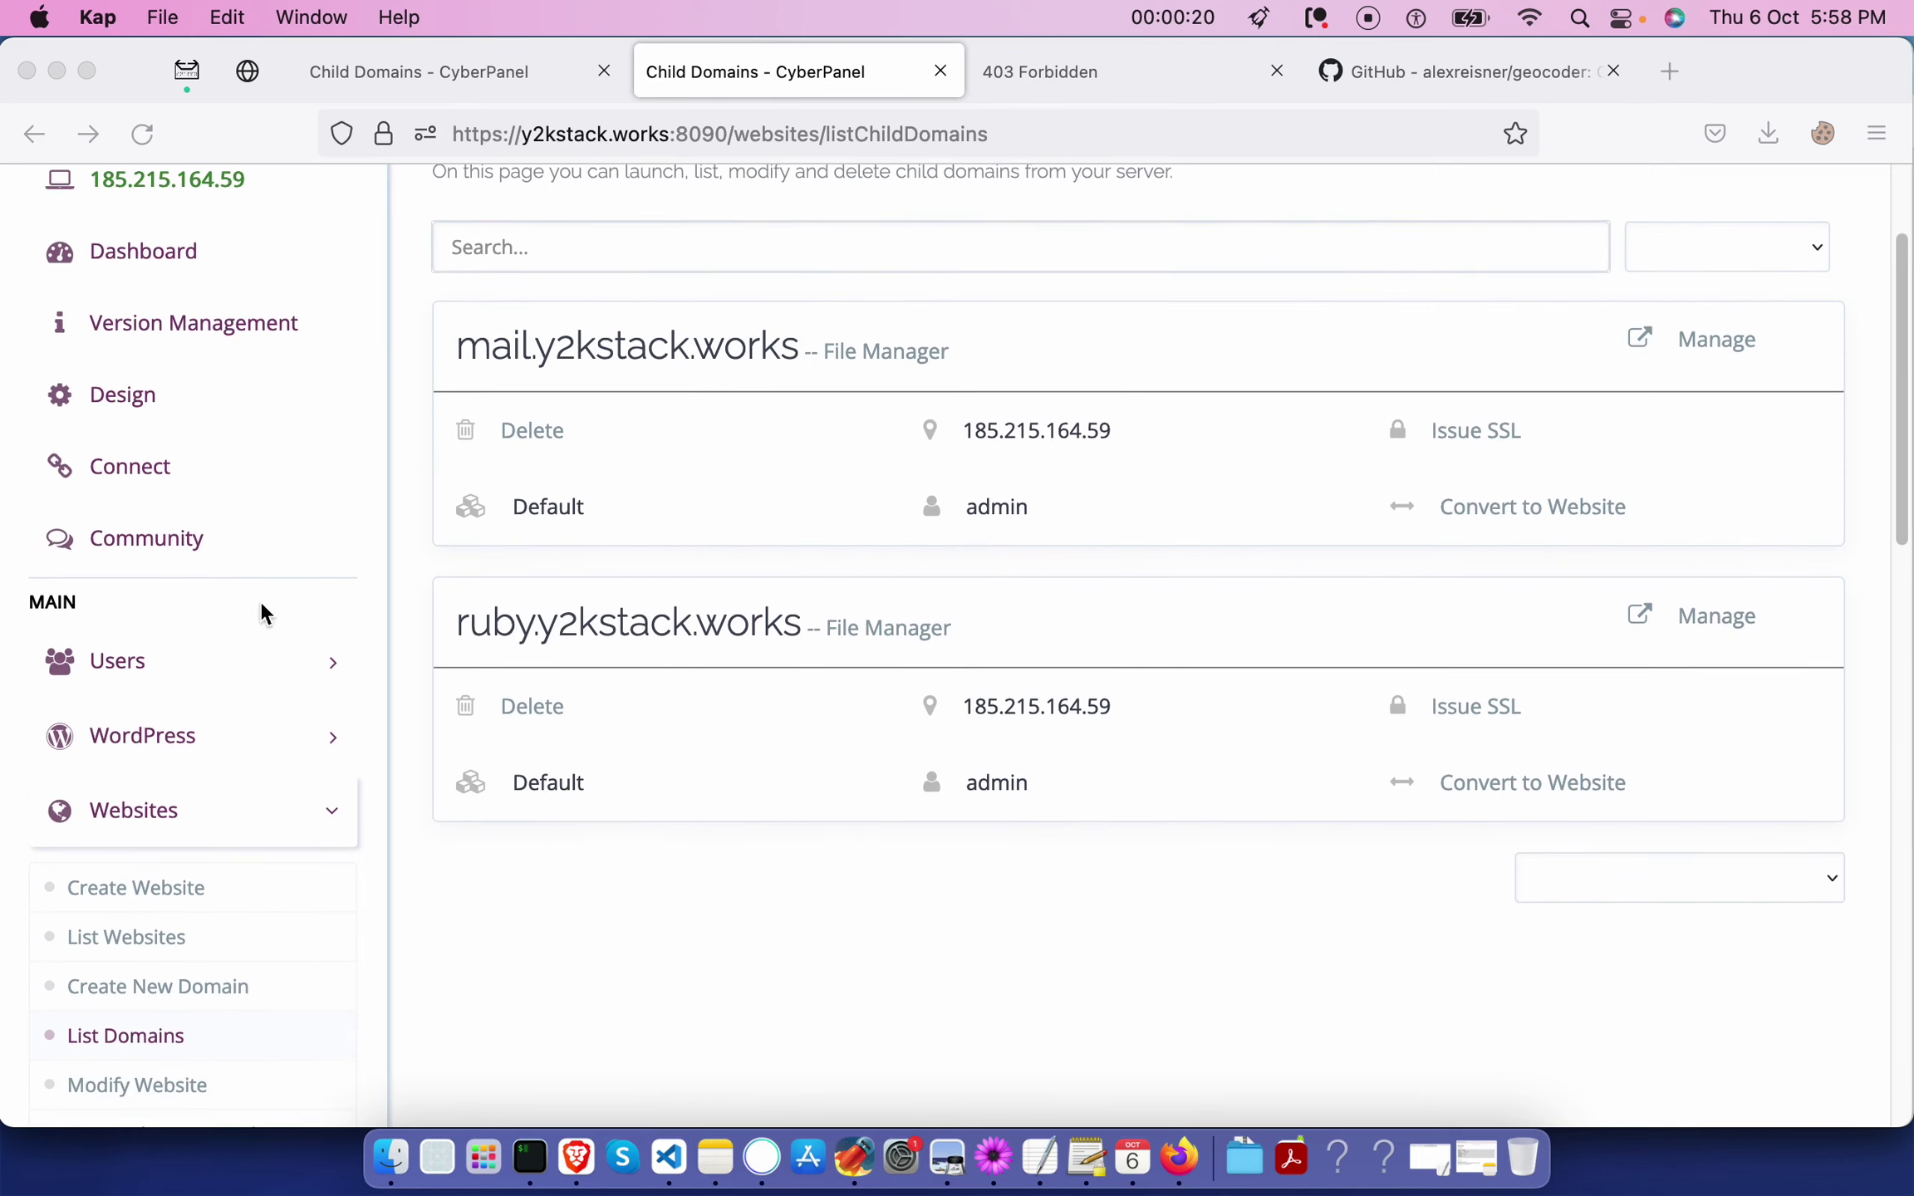
scroll(191, 893, "down", 1)
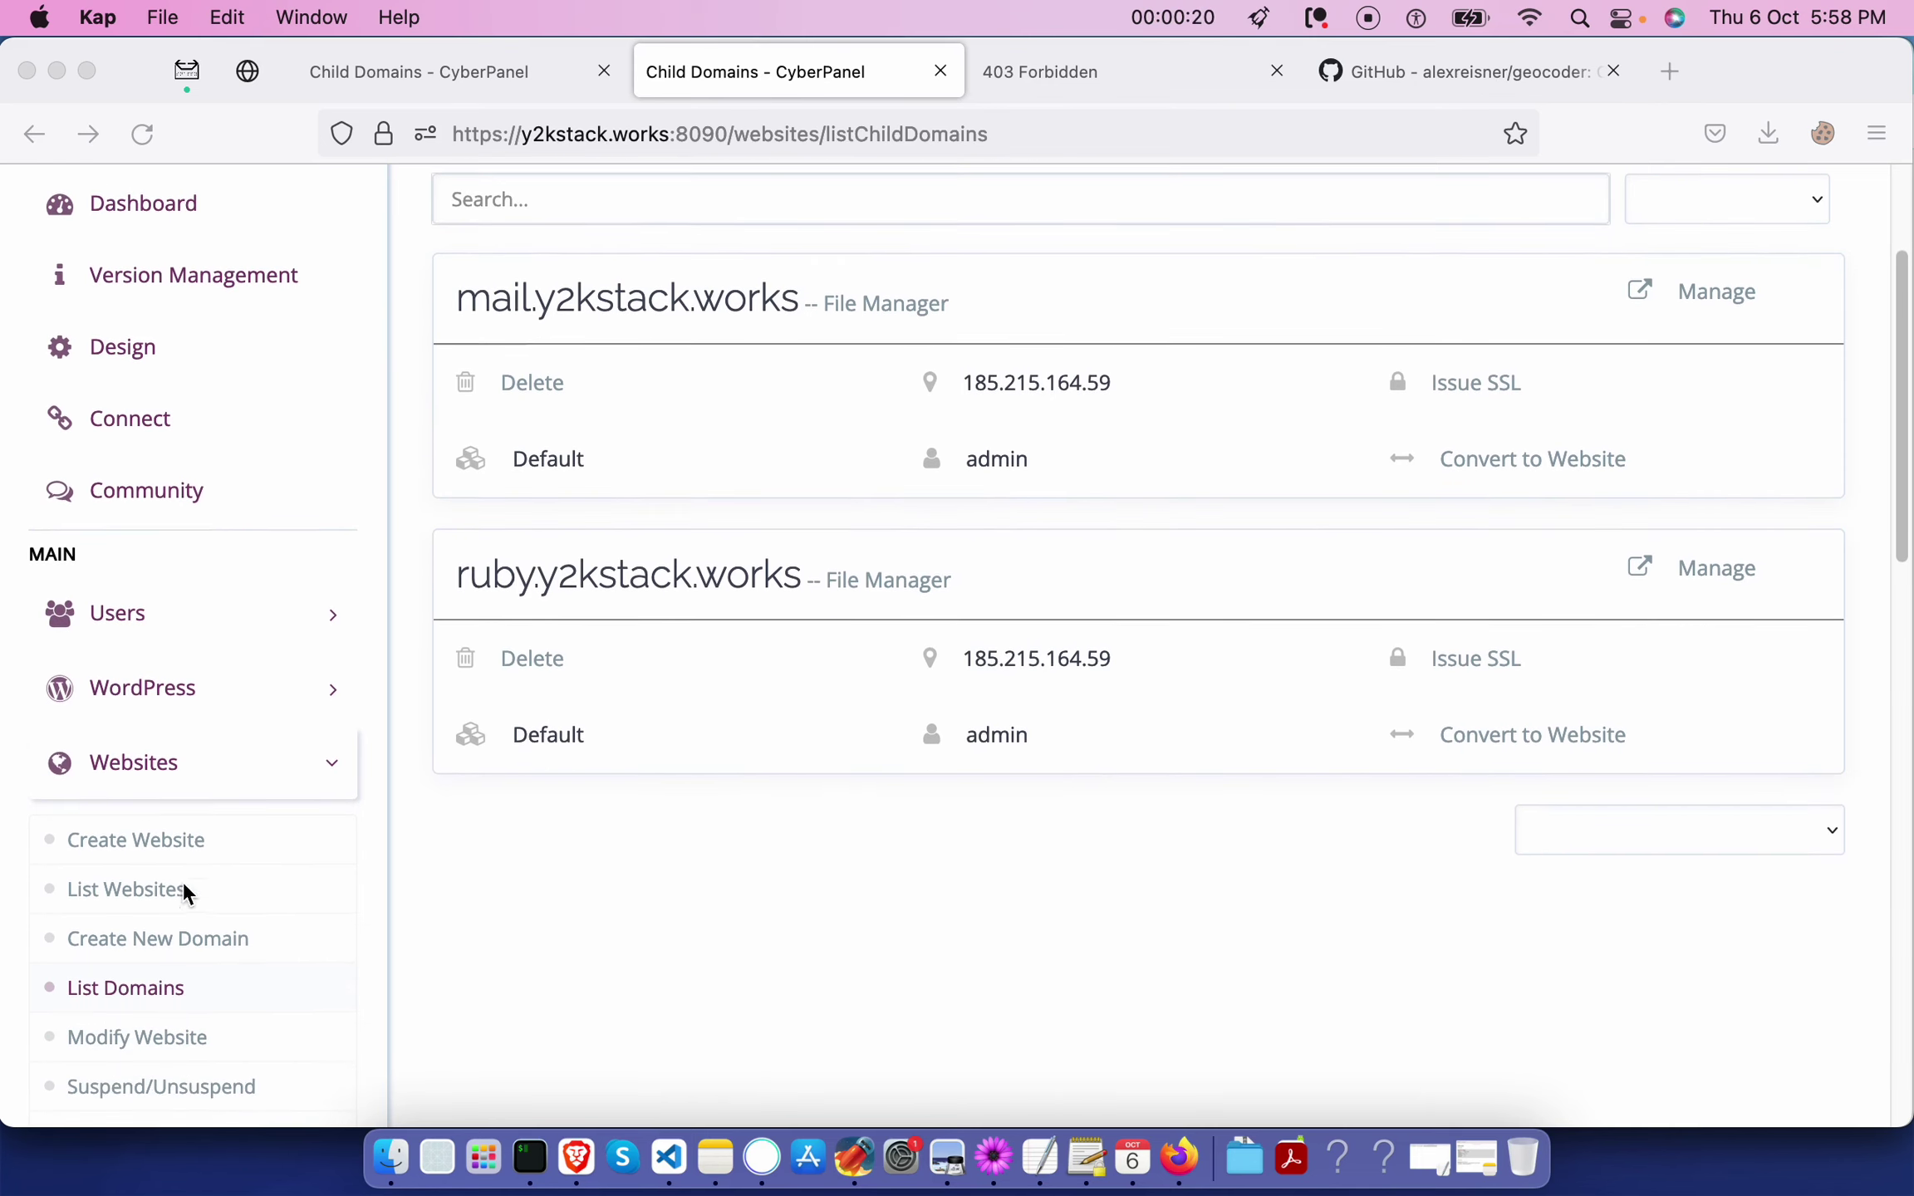
left_click(459, 586)
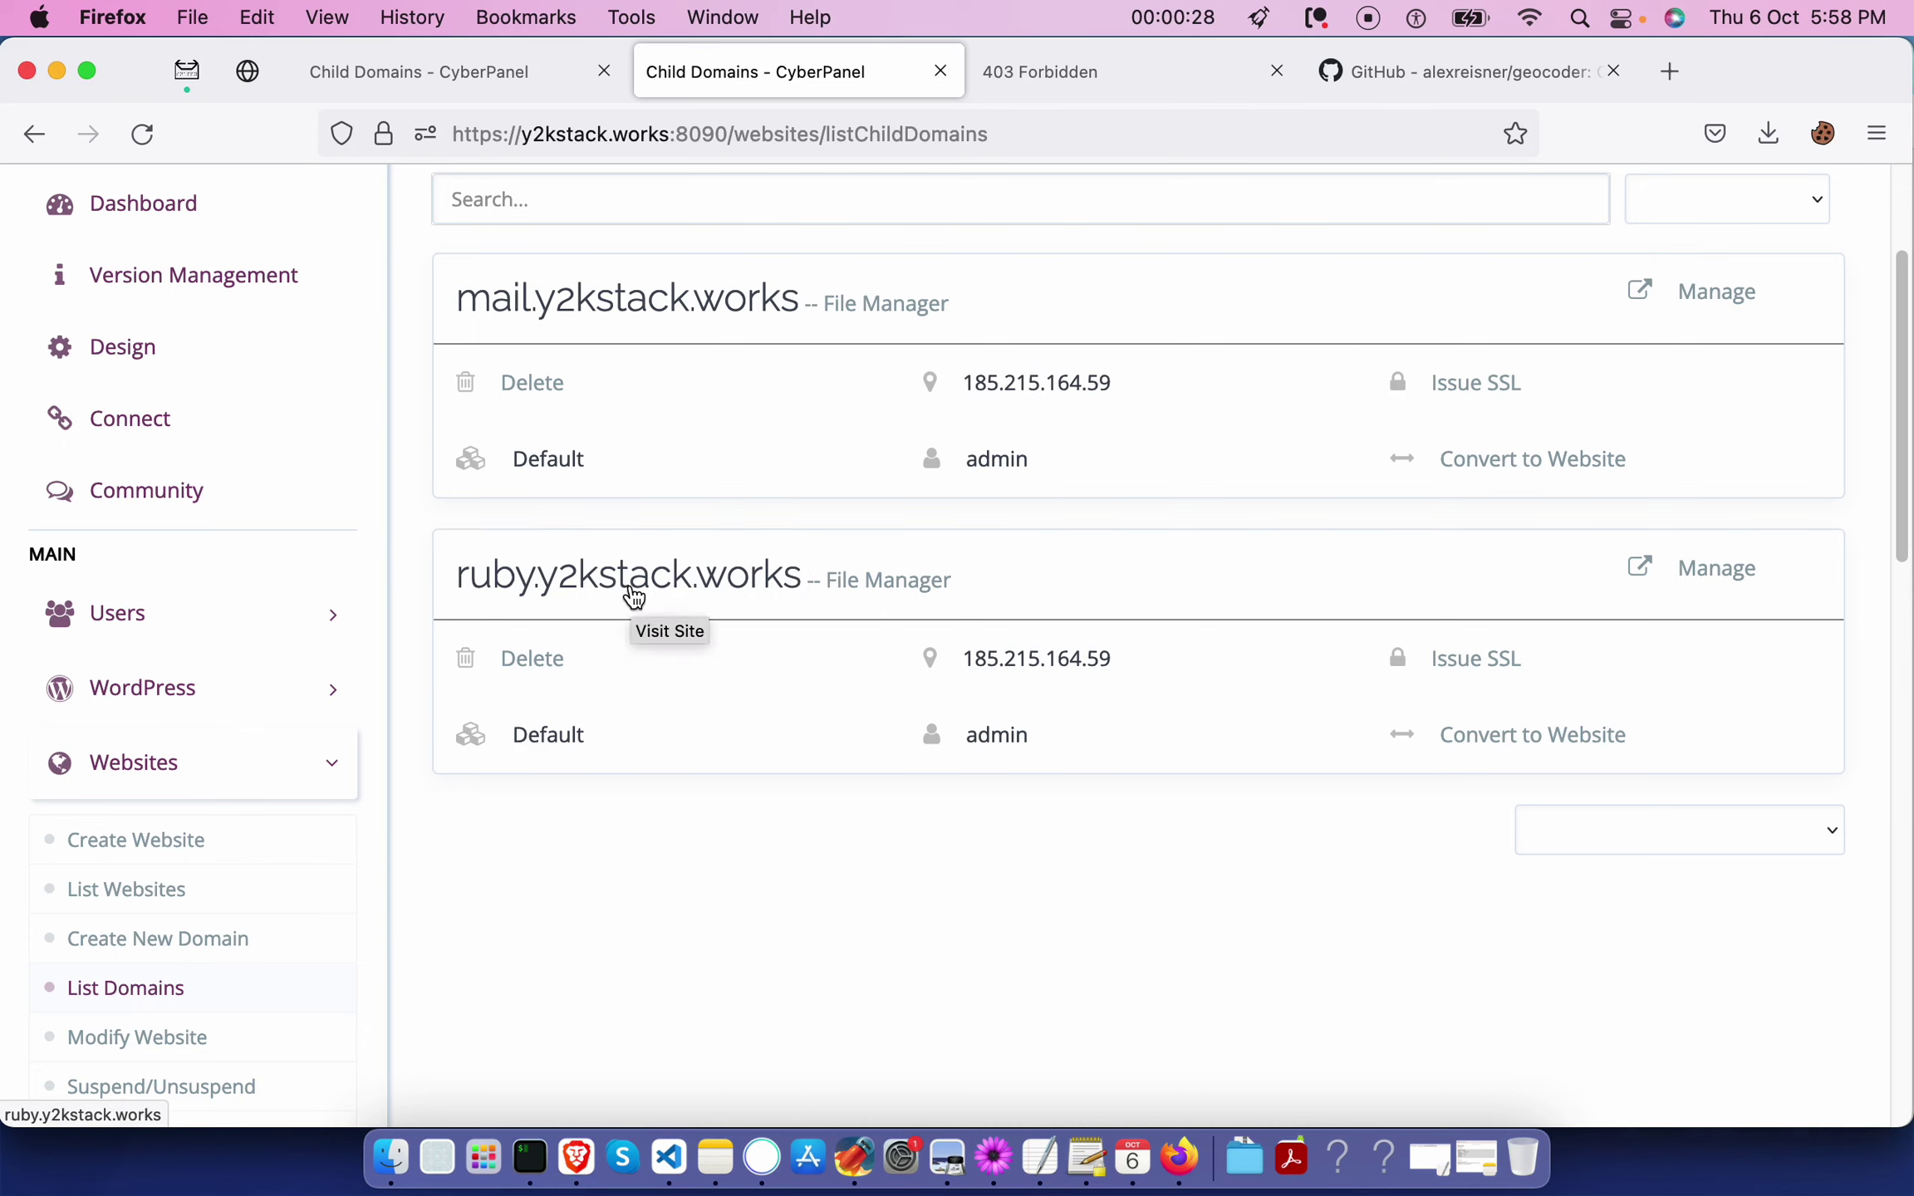
scroll(1127, 619, "down", 5)
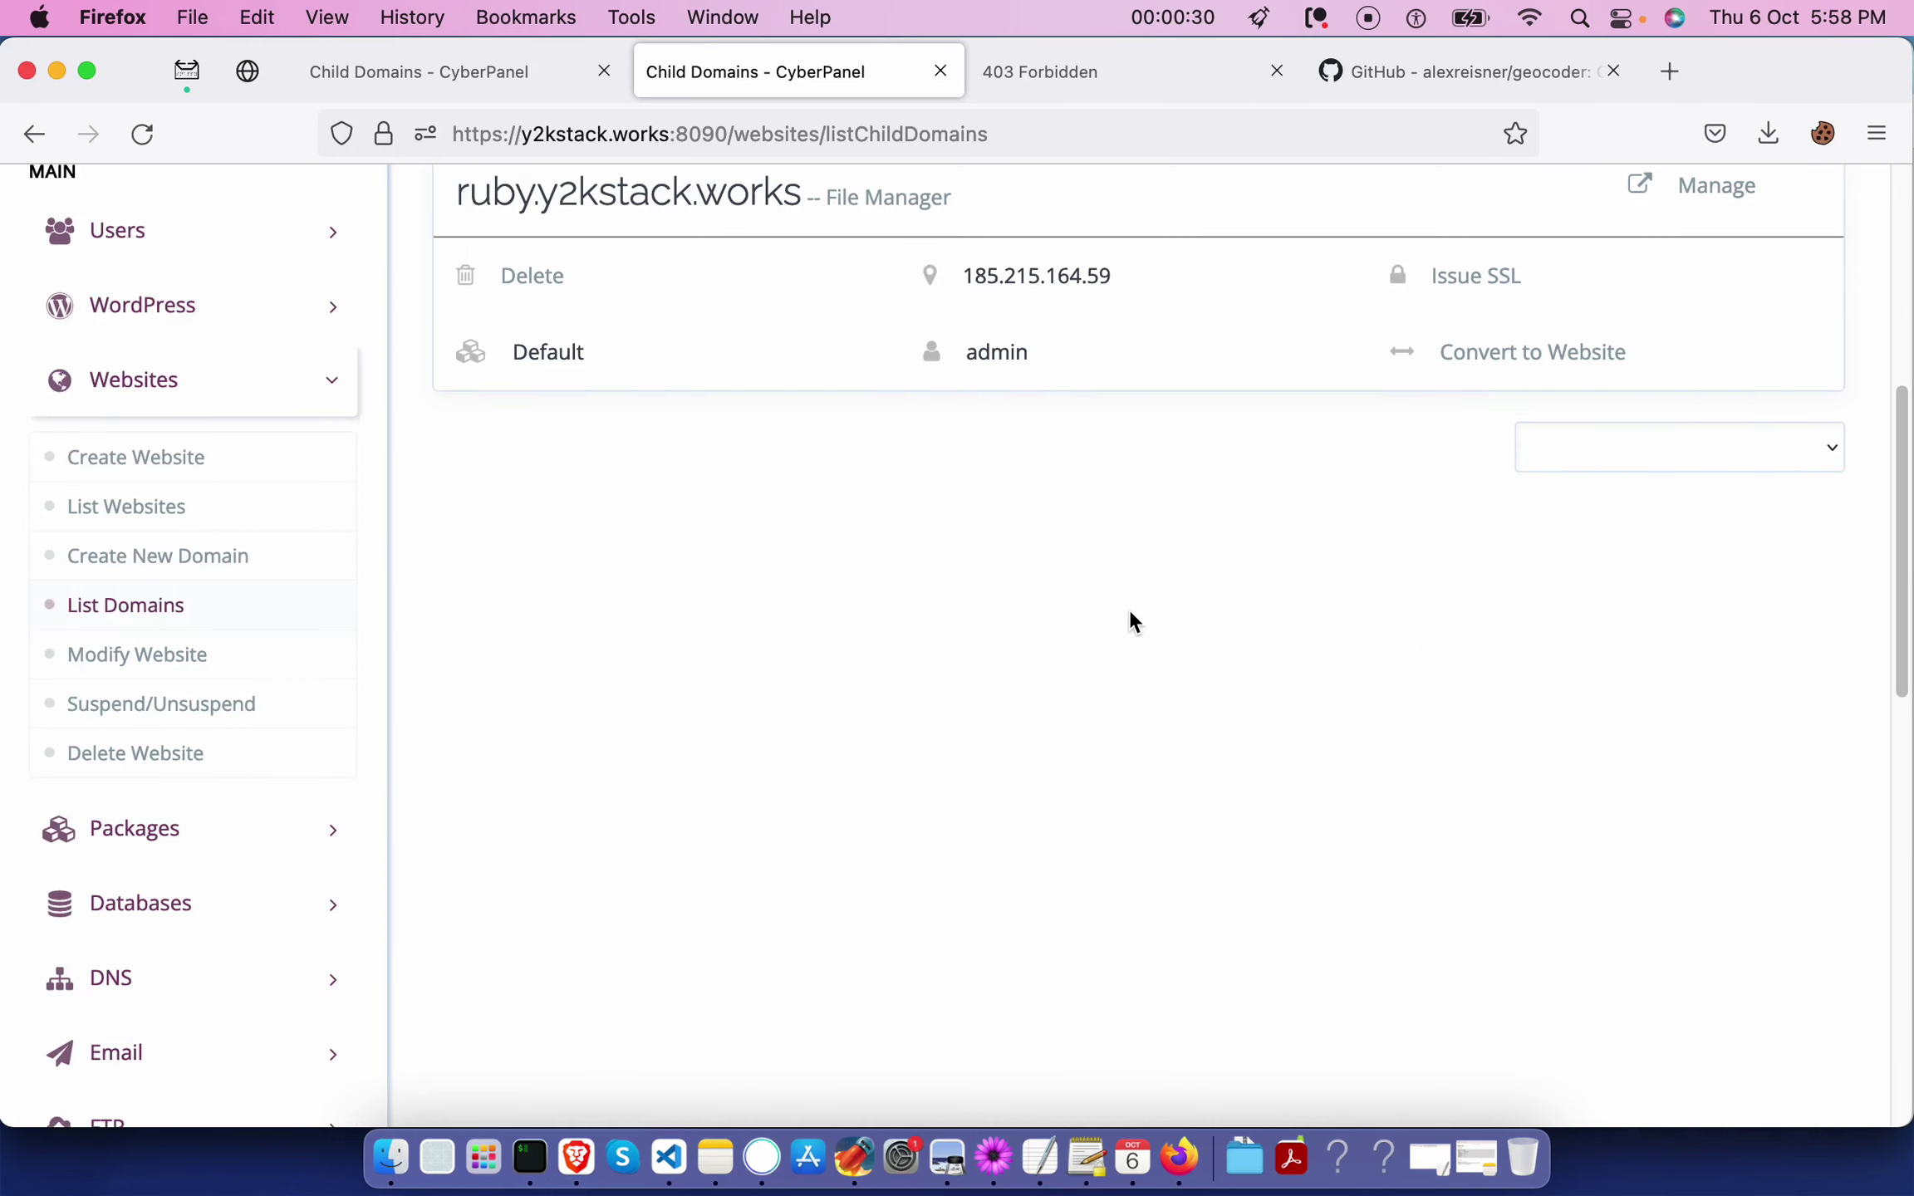
scroll(1127, 619, "up", 5)
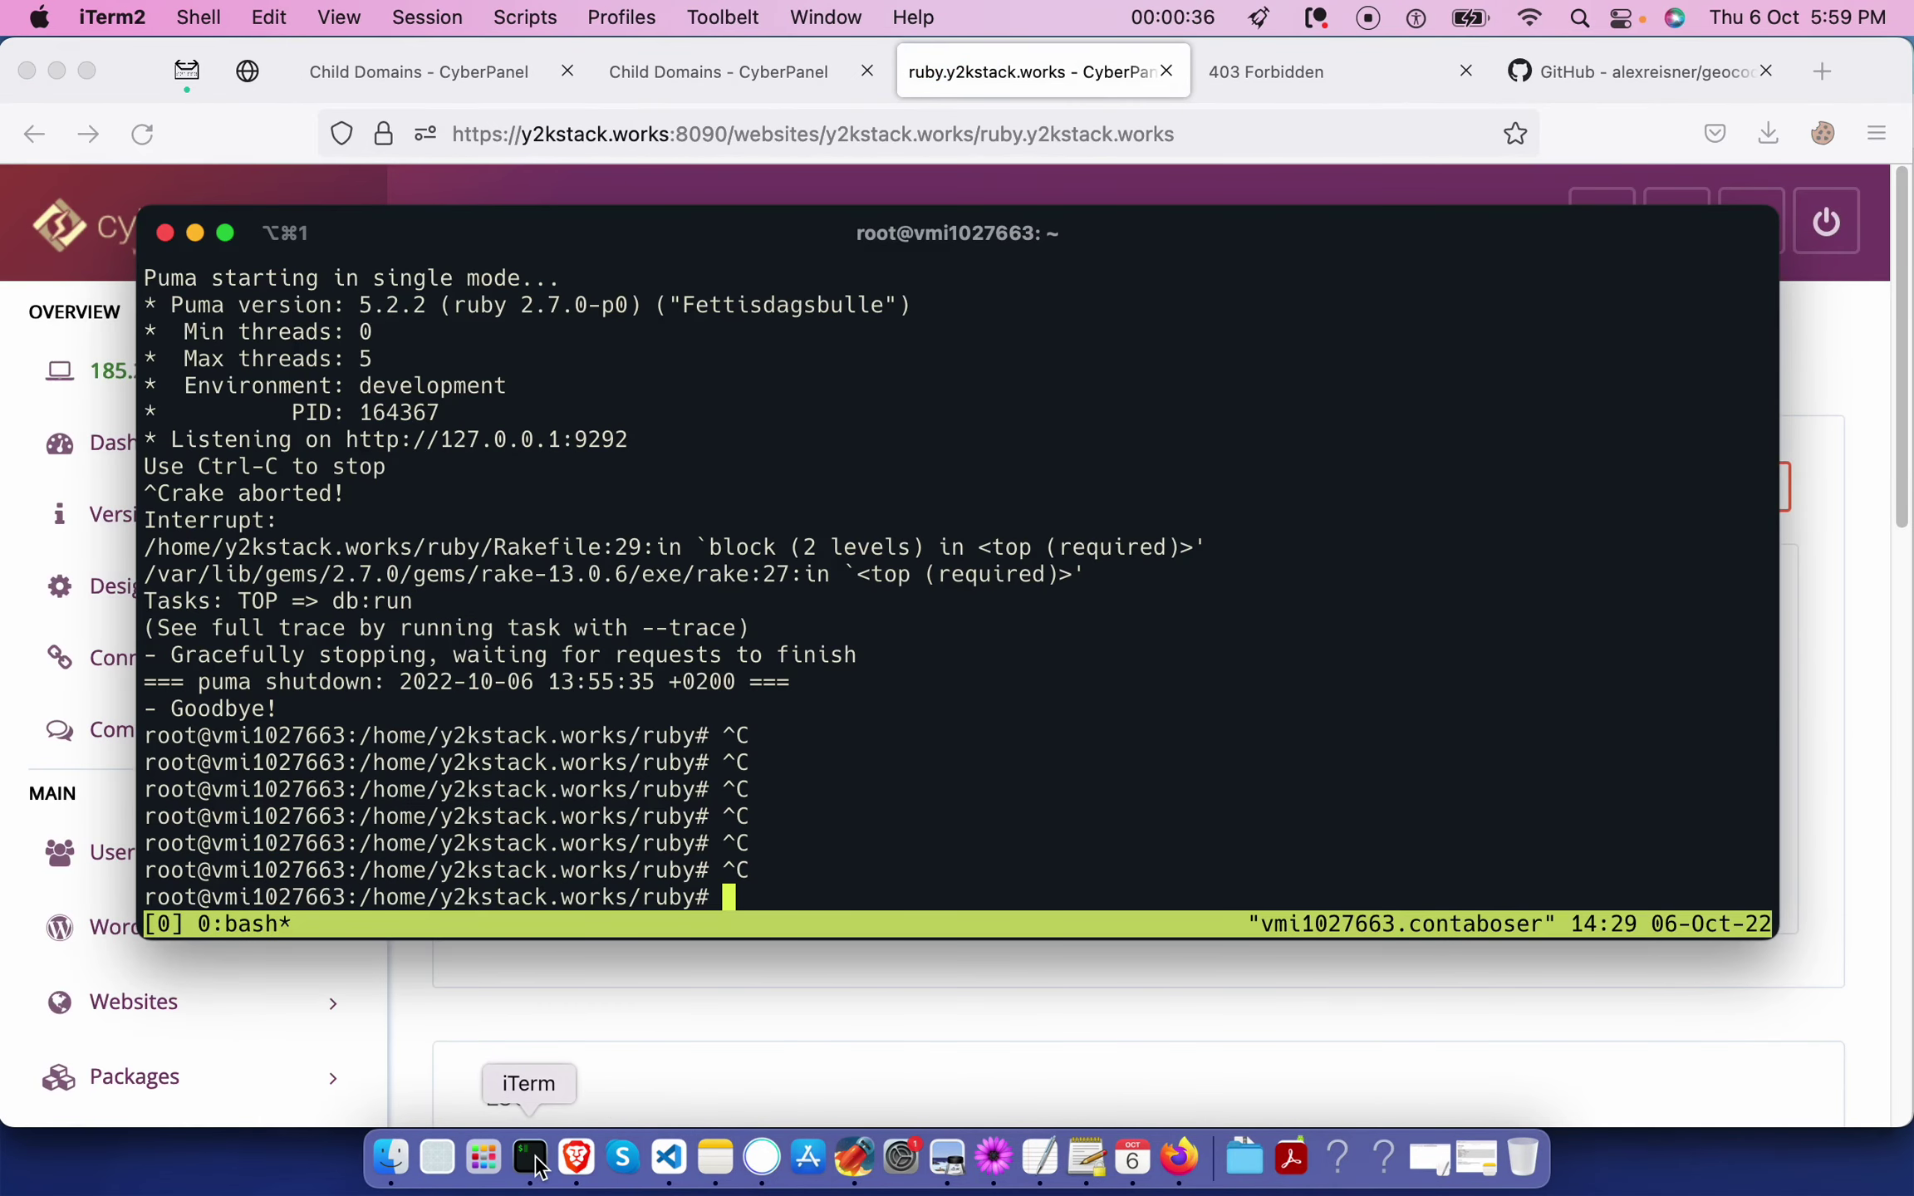
Interrupt the running terminal process and confirm the ruby site still shows 403 Forbidden.
key("ctrl+c")
key("ctrl+c")
key("ctrl+c")
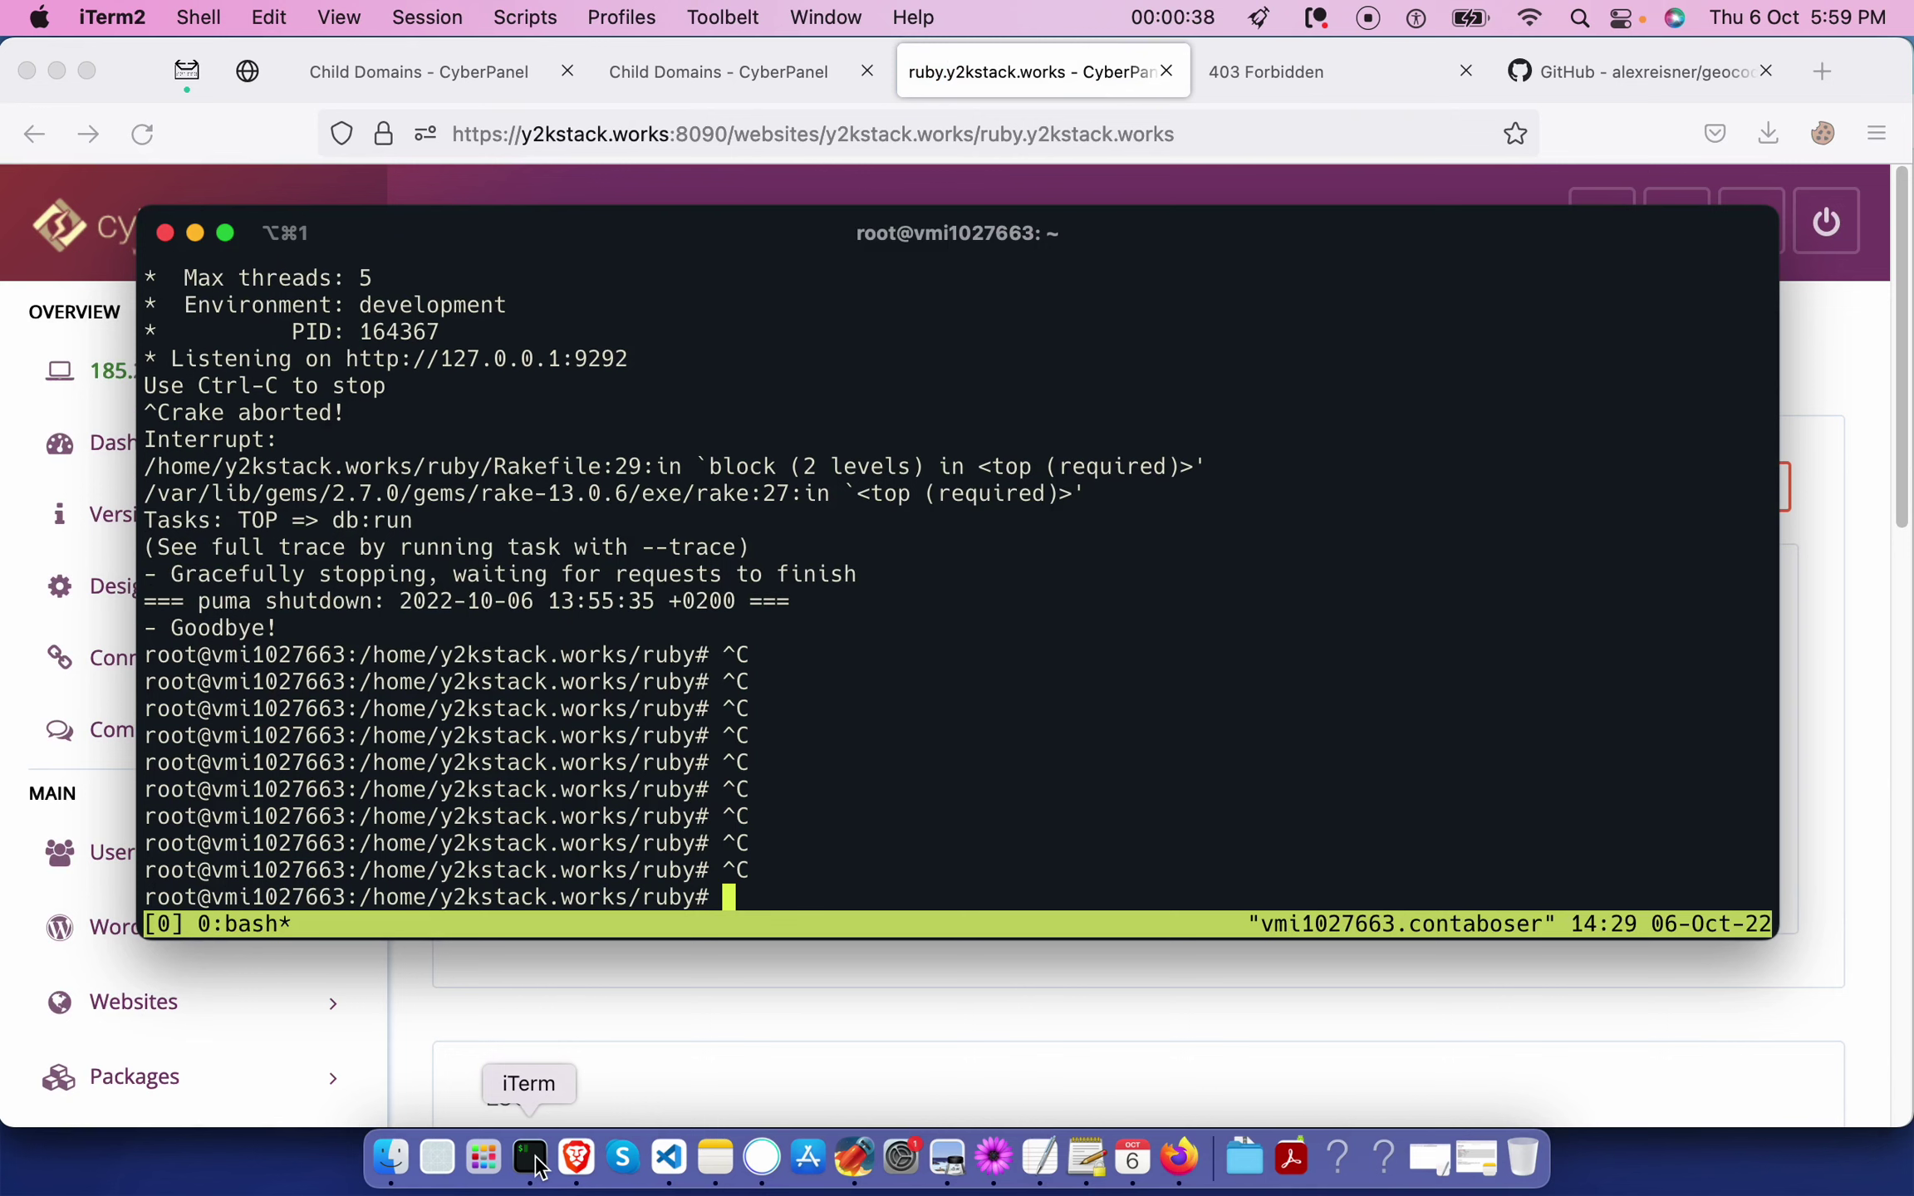
left_click(678, 885)
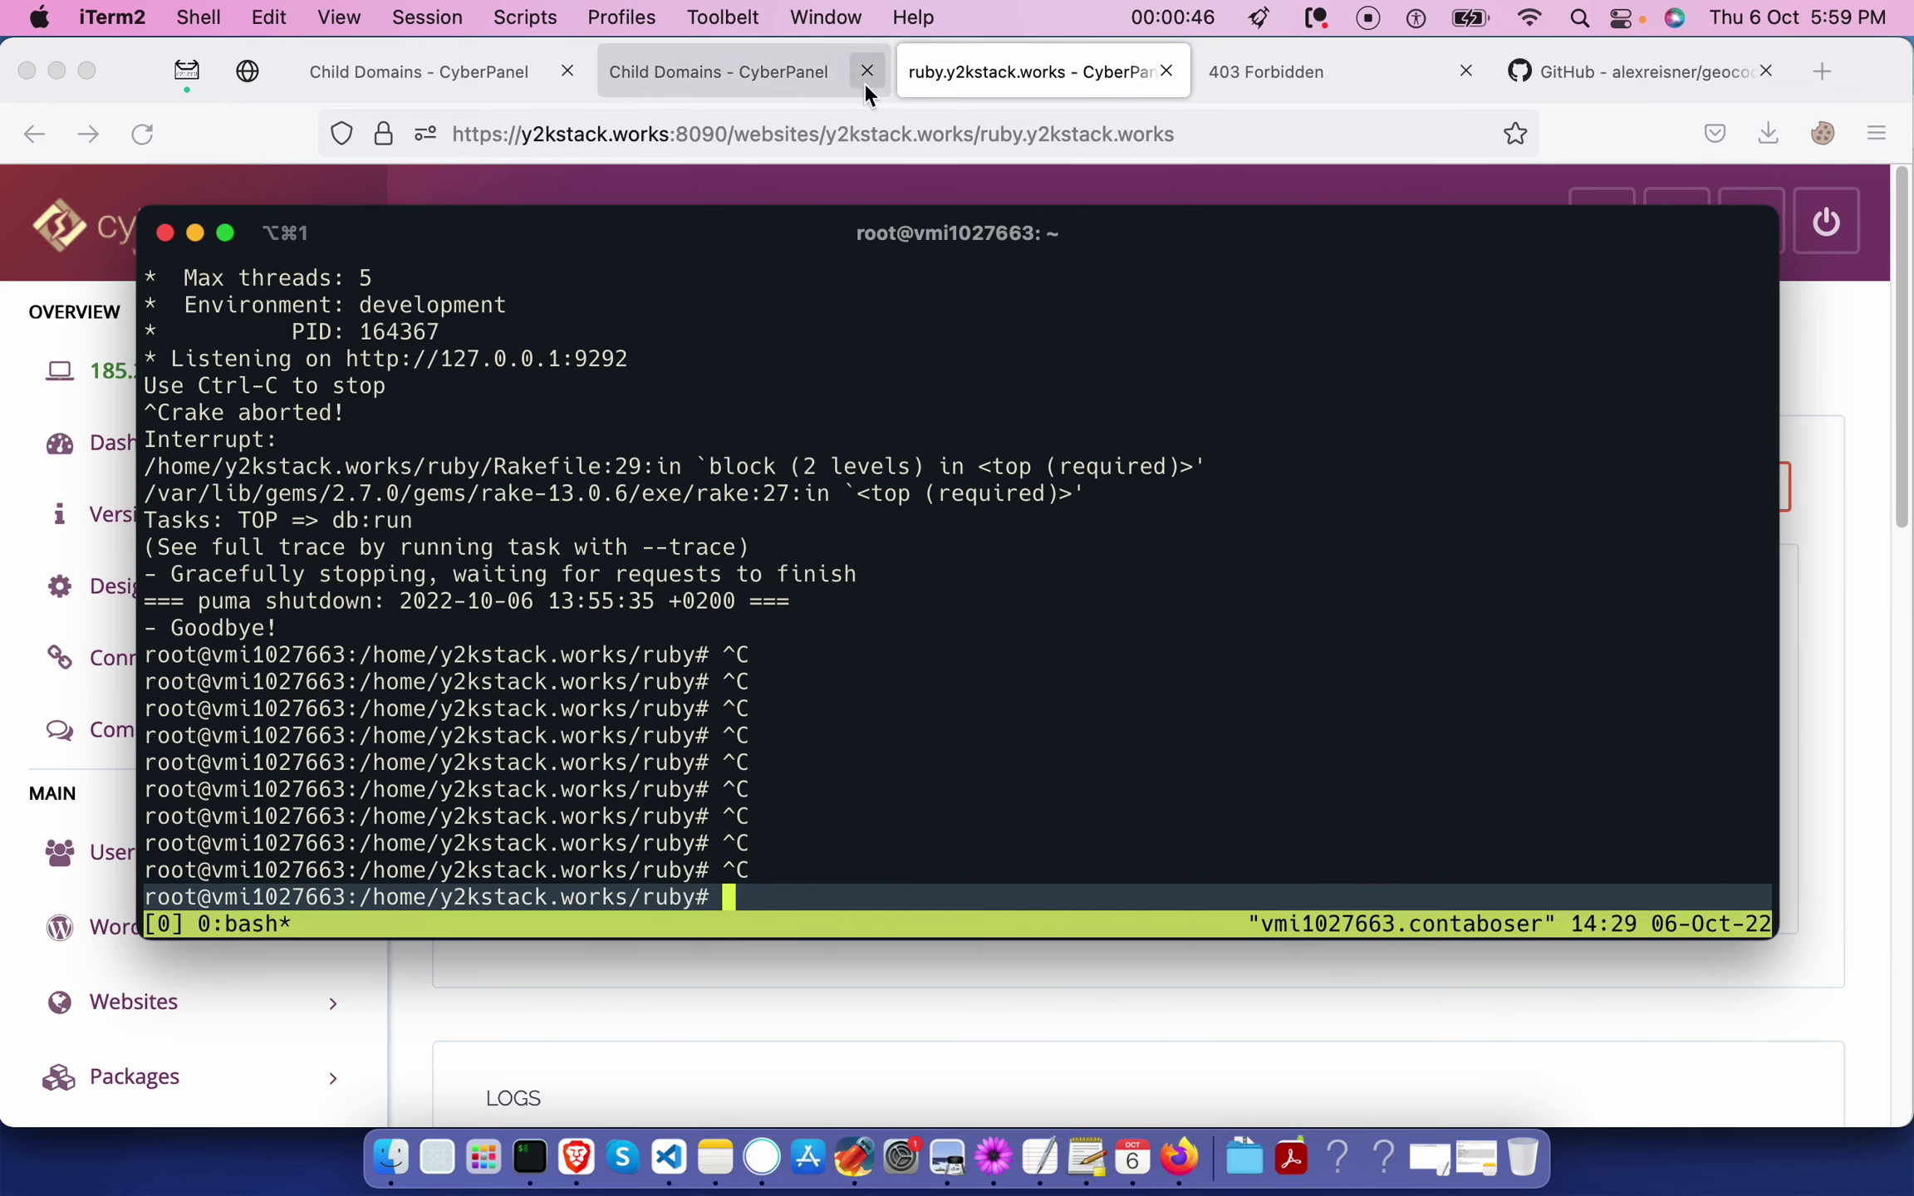
left_click(1241, 89)
left_click(1241, 89)
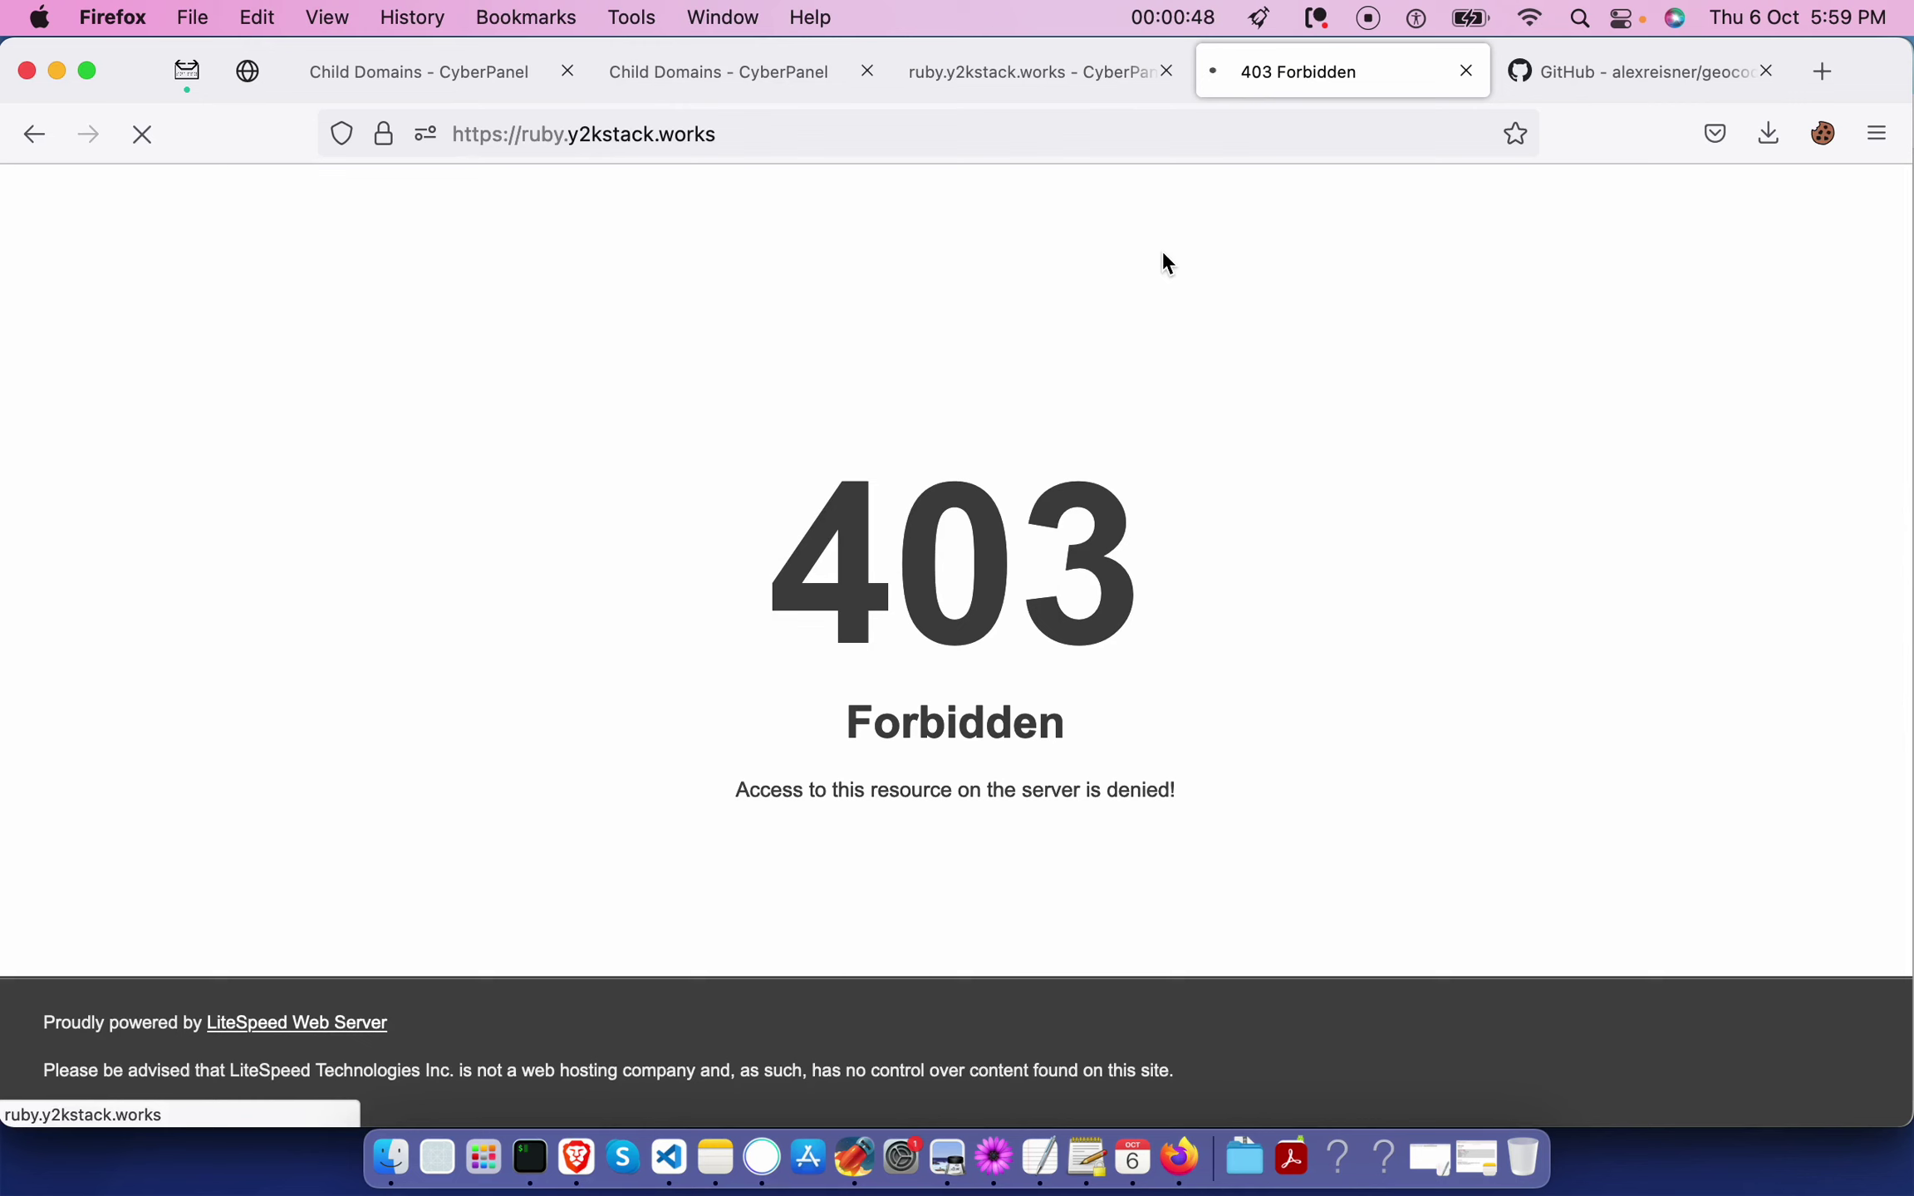
left_click(1036, 71)
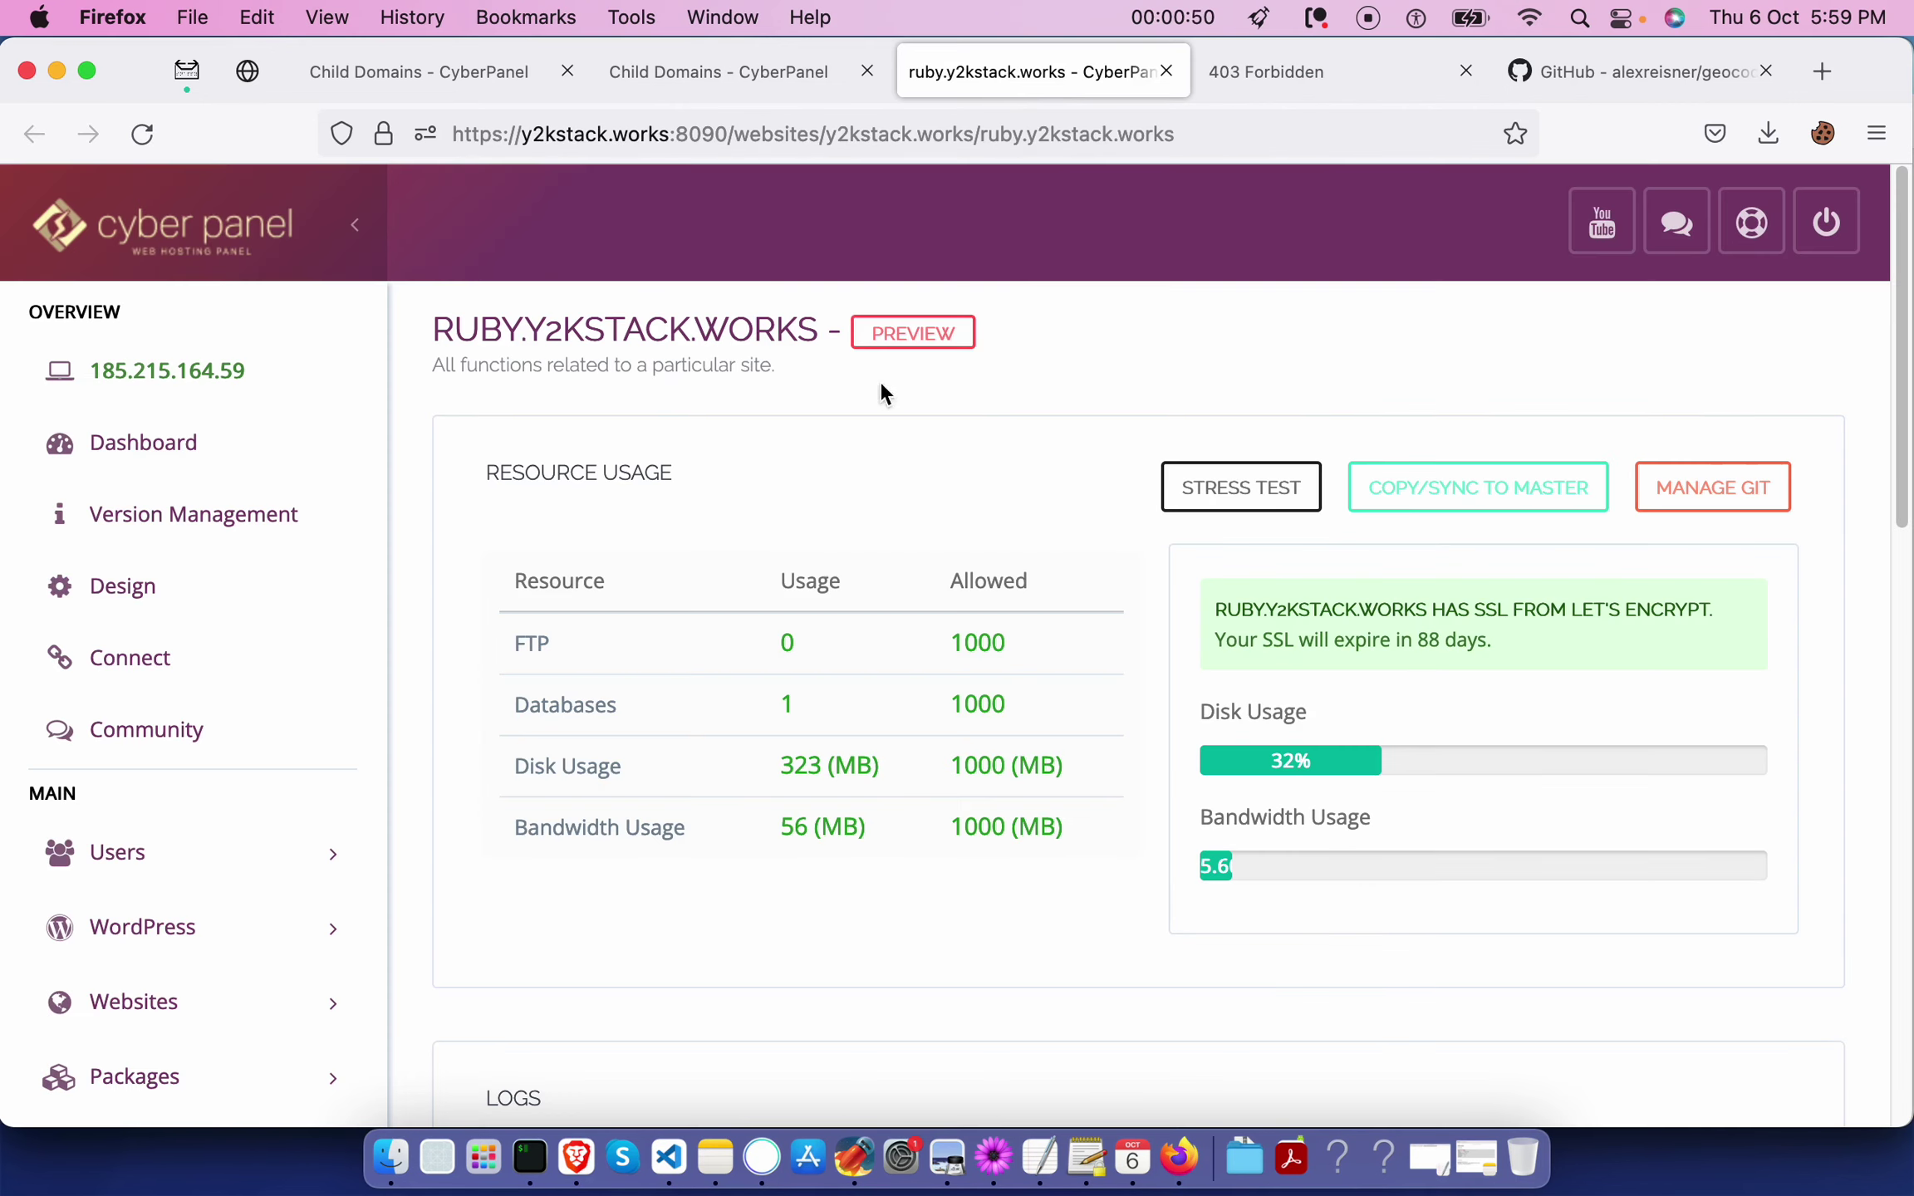
key("super+Tab")
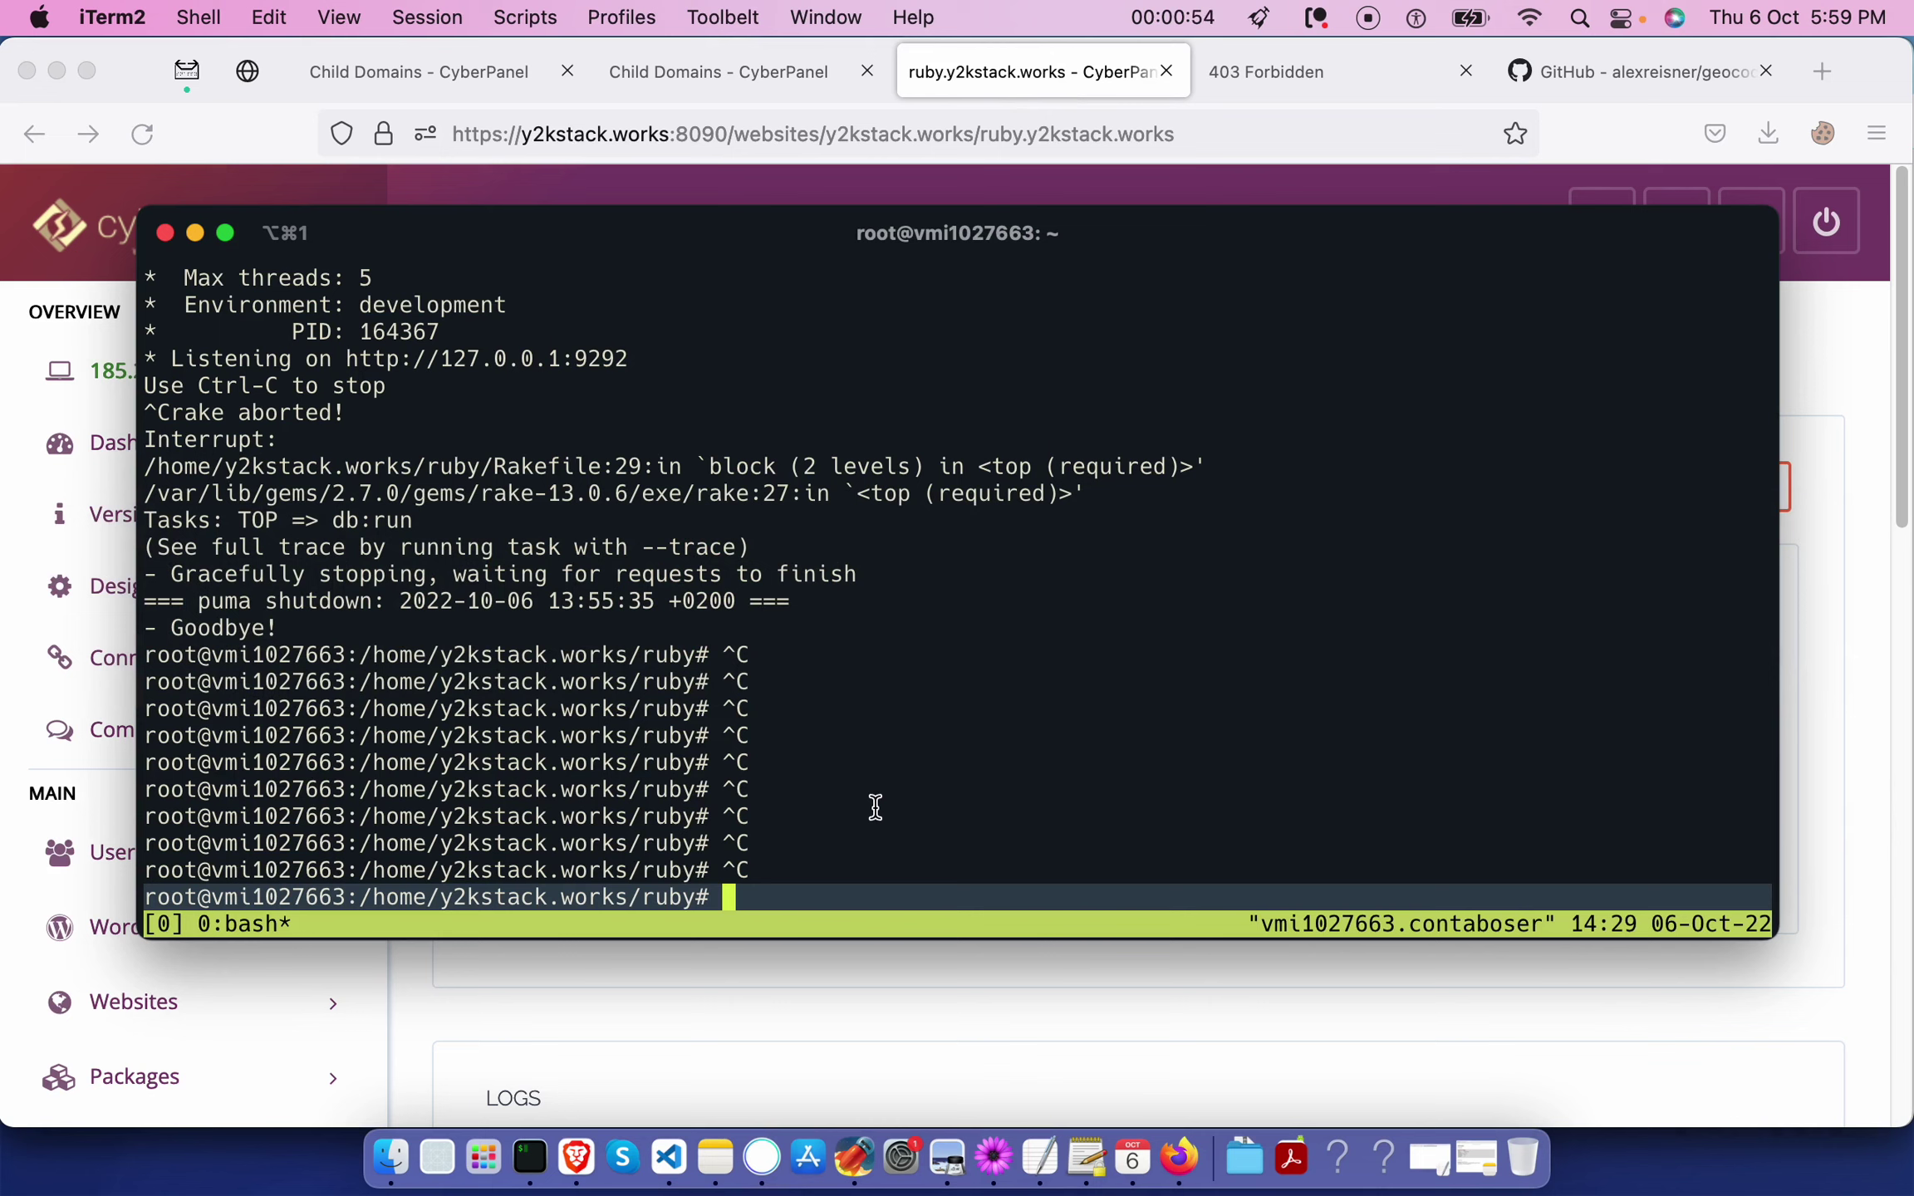
List the ruby app folder, then run rake db and rake db:run to start Puma on 127.0.0.1:9292.
type("ls")
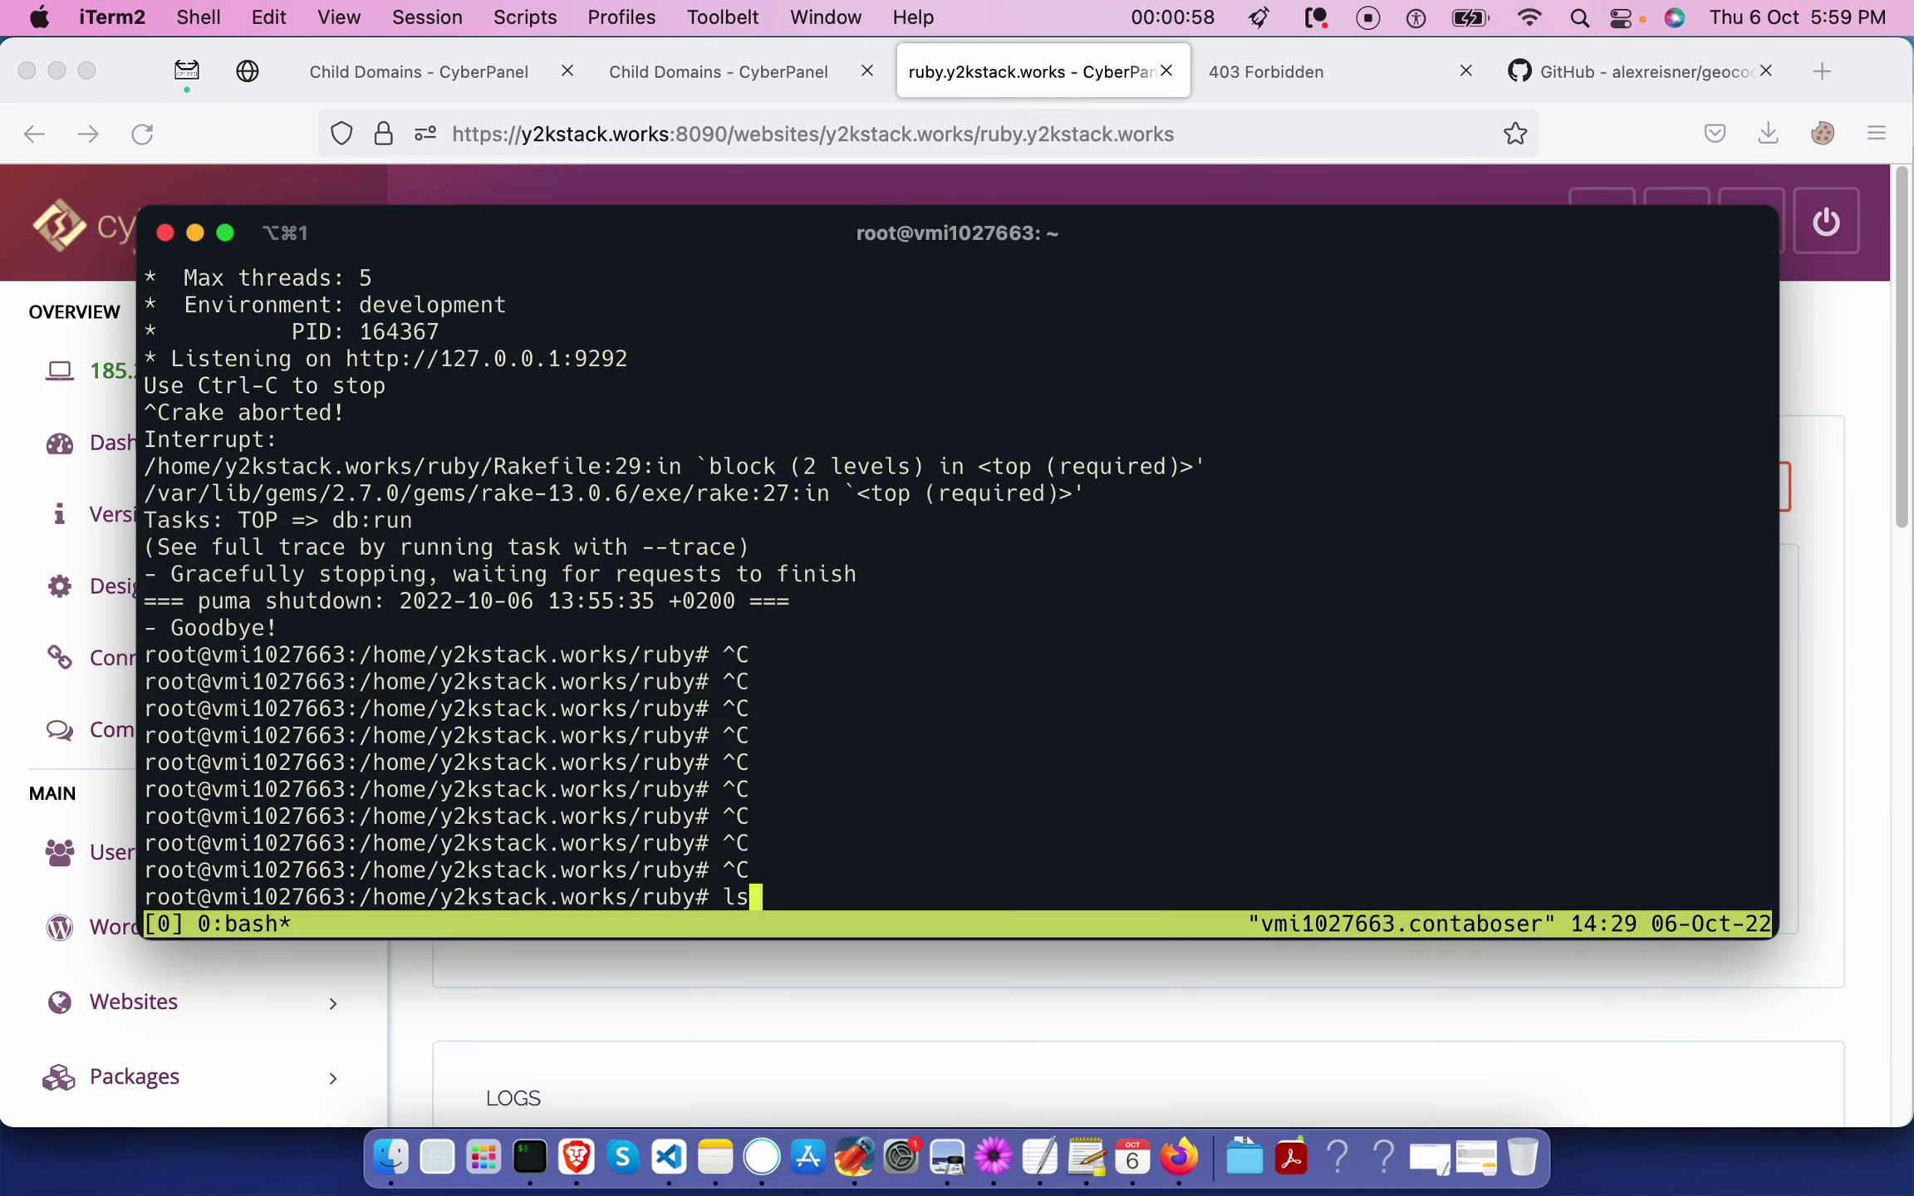
key("Return")
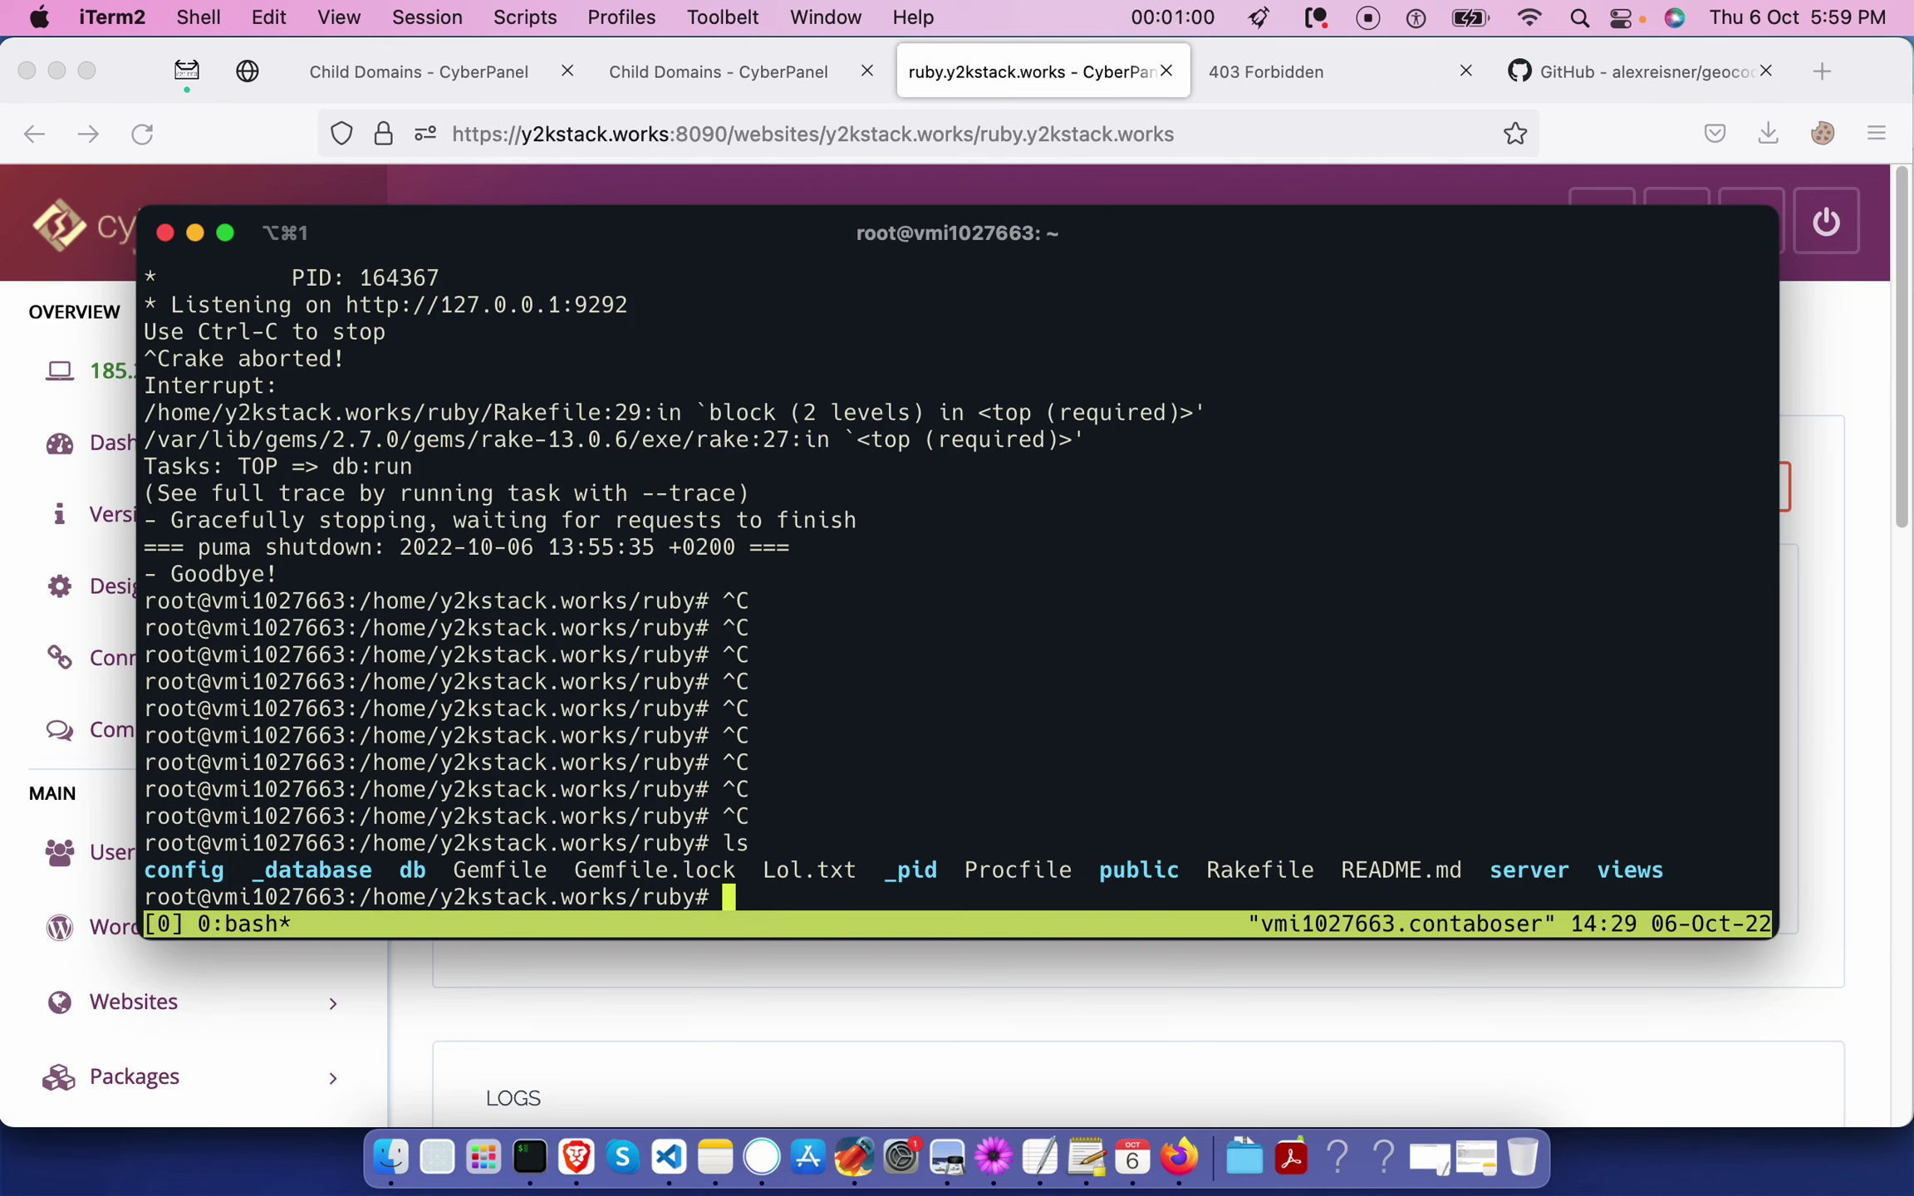
type("rake db")
key("Return")
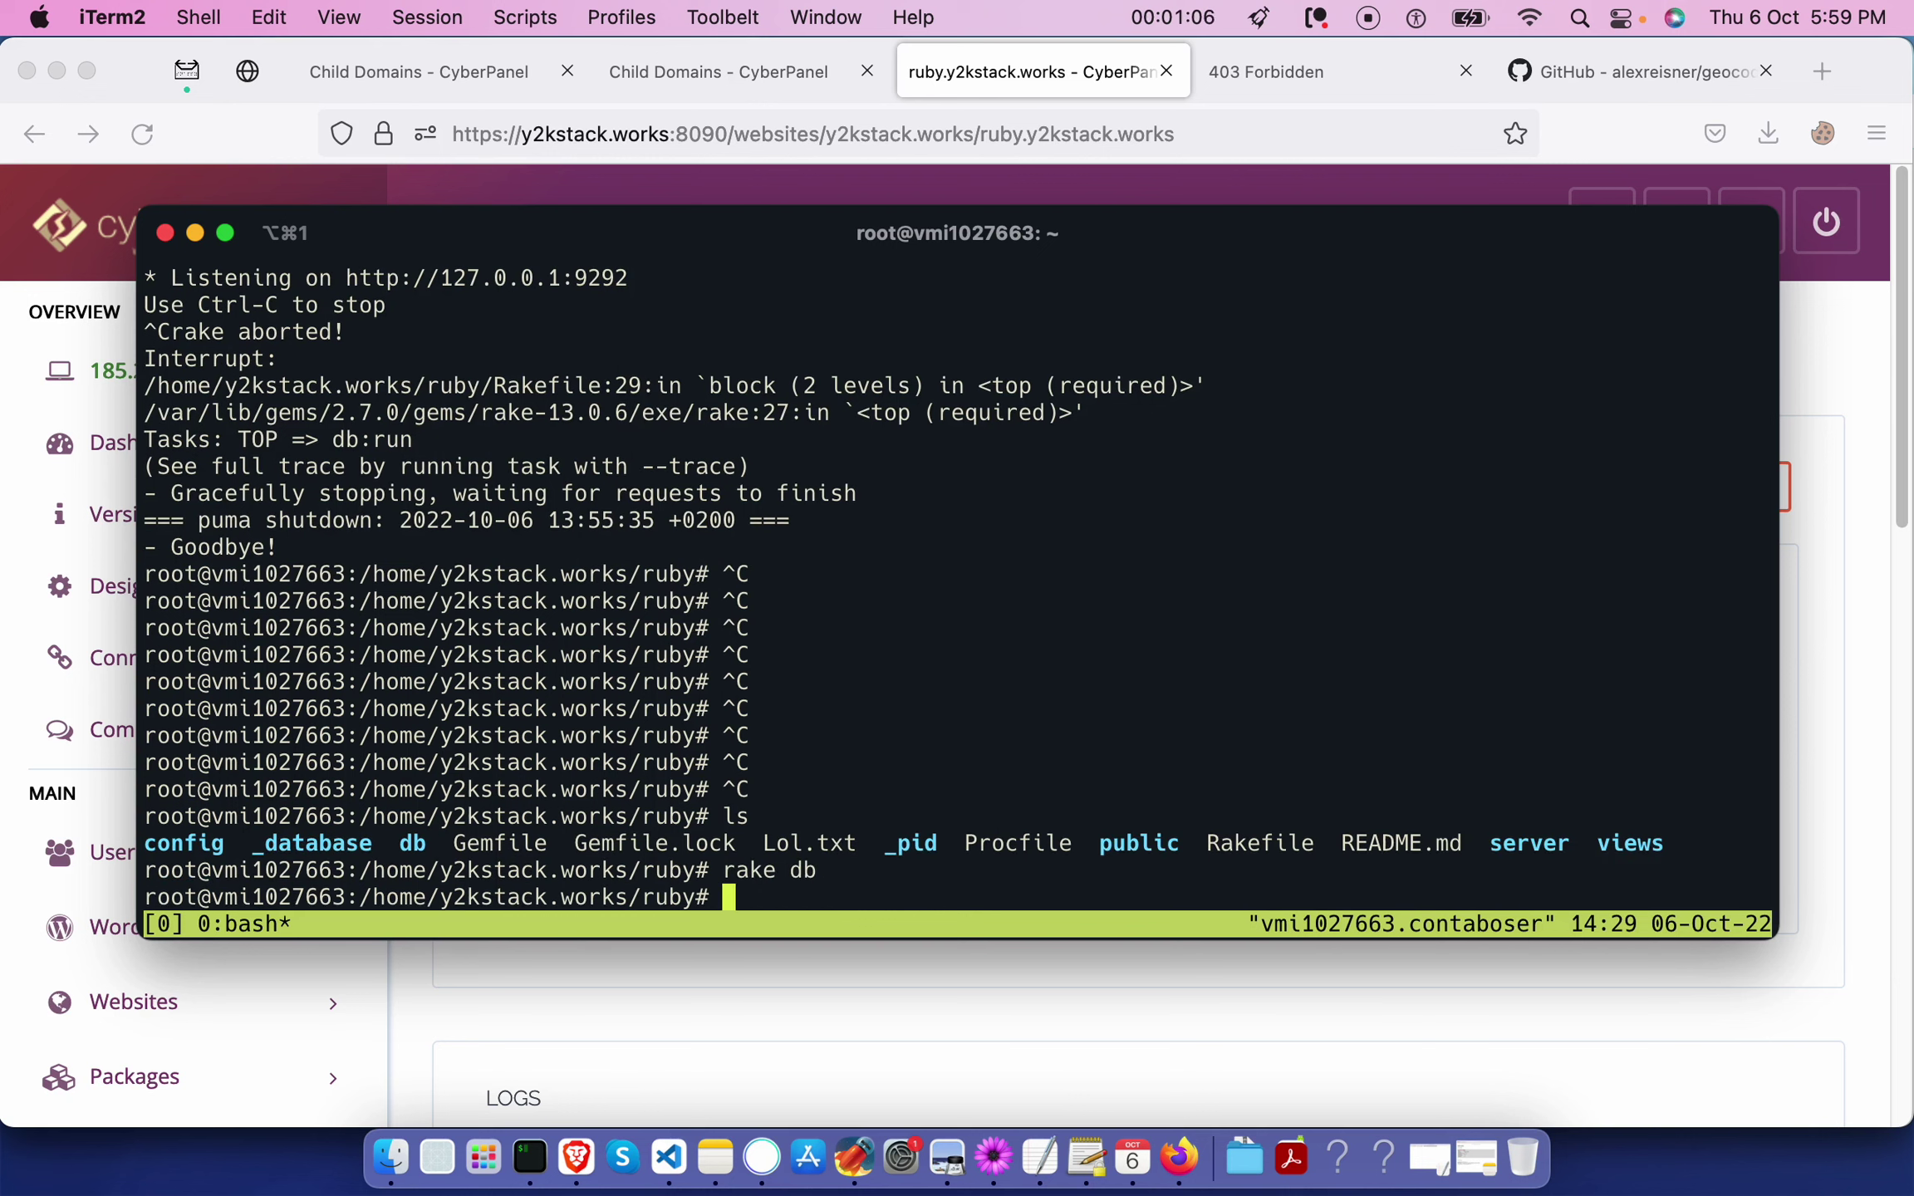
type("rake db:run")
key("Return")
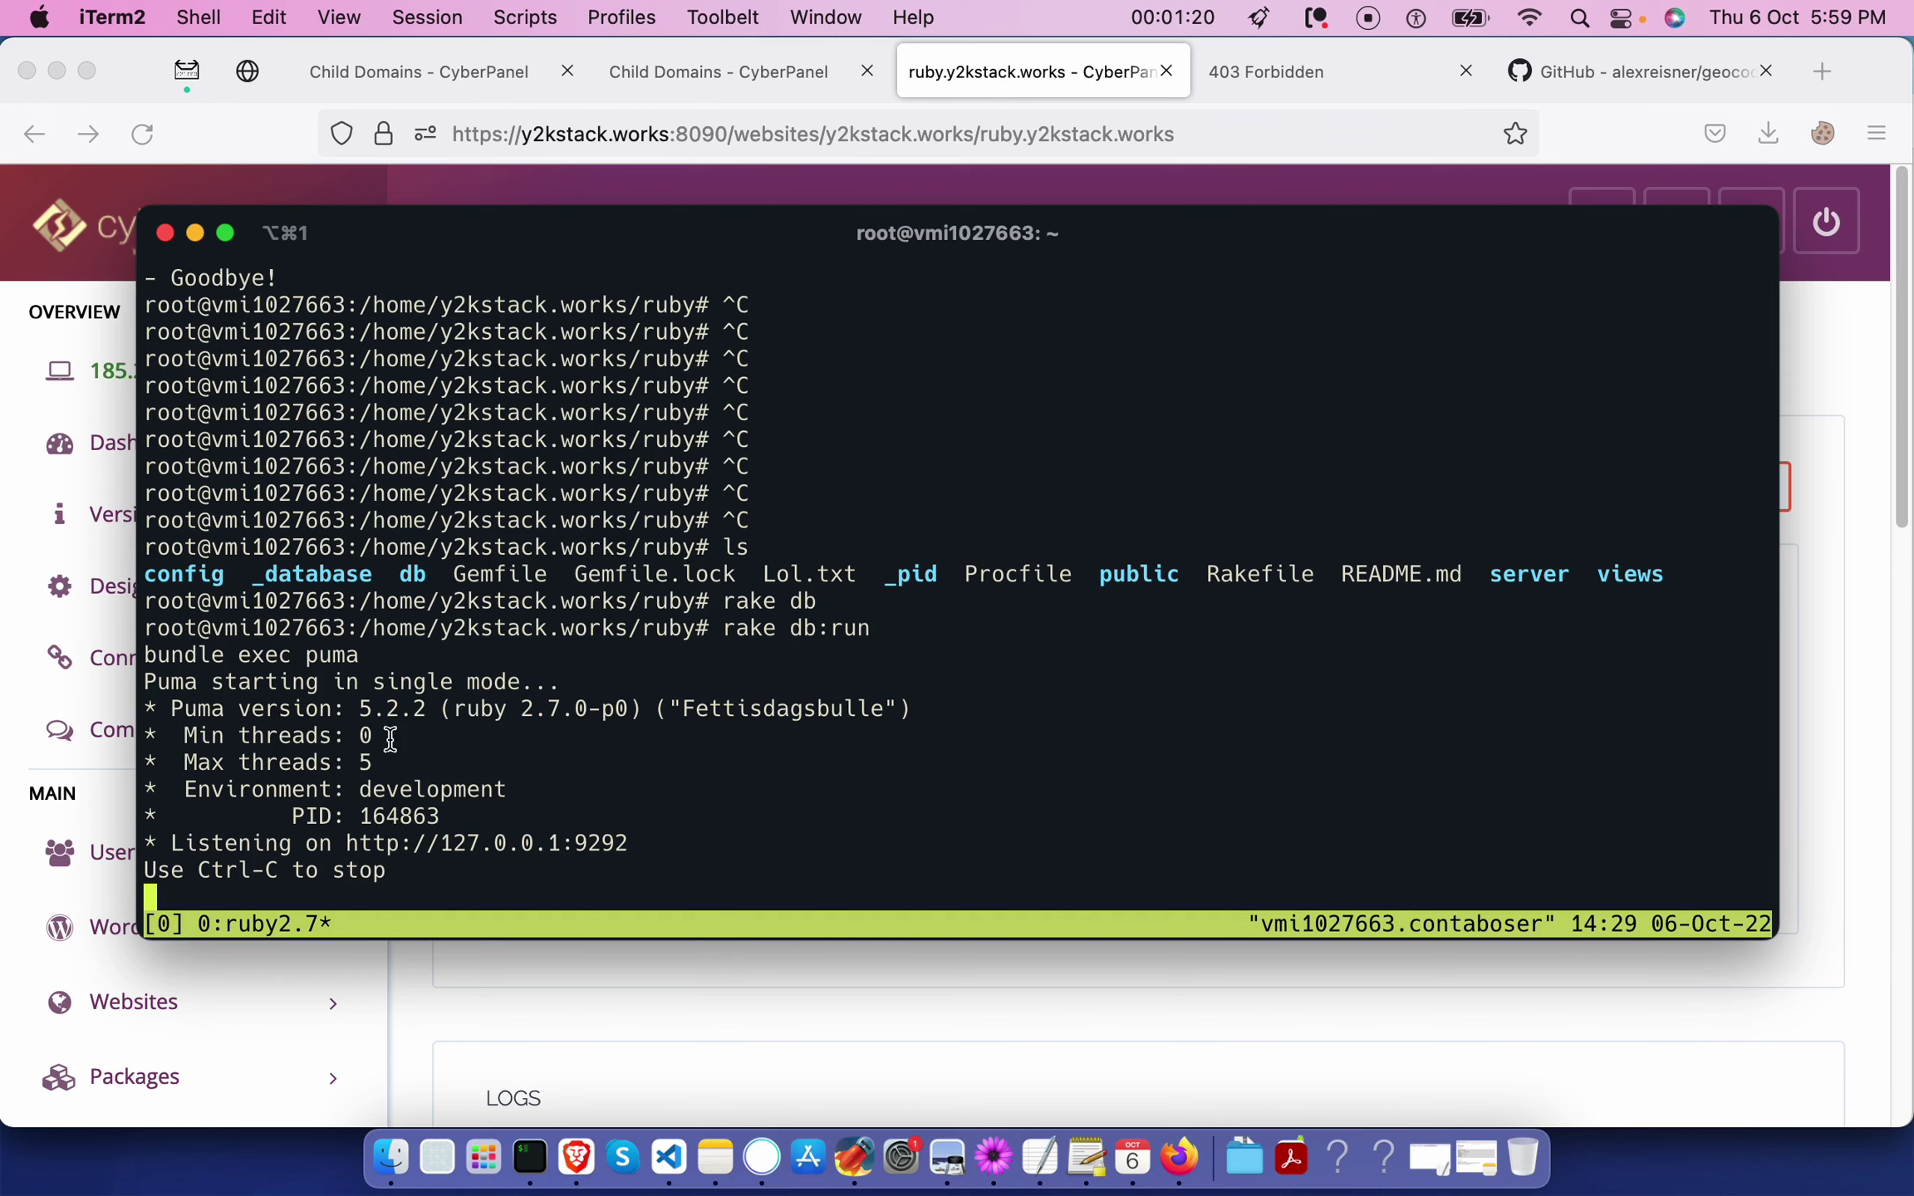
Reload ruby.y2kstack.works, note it still returns 403 Forbidden, then return to the Child Domains list.
left_click(1287, 74)
key("super+r")
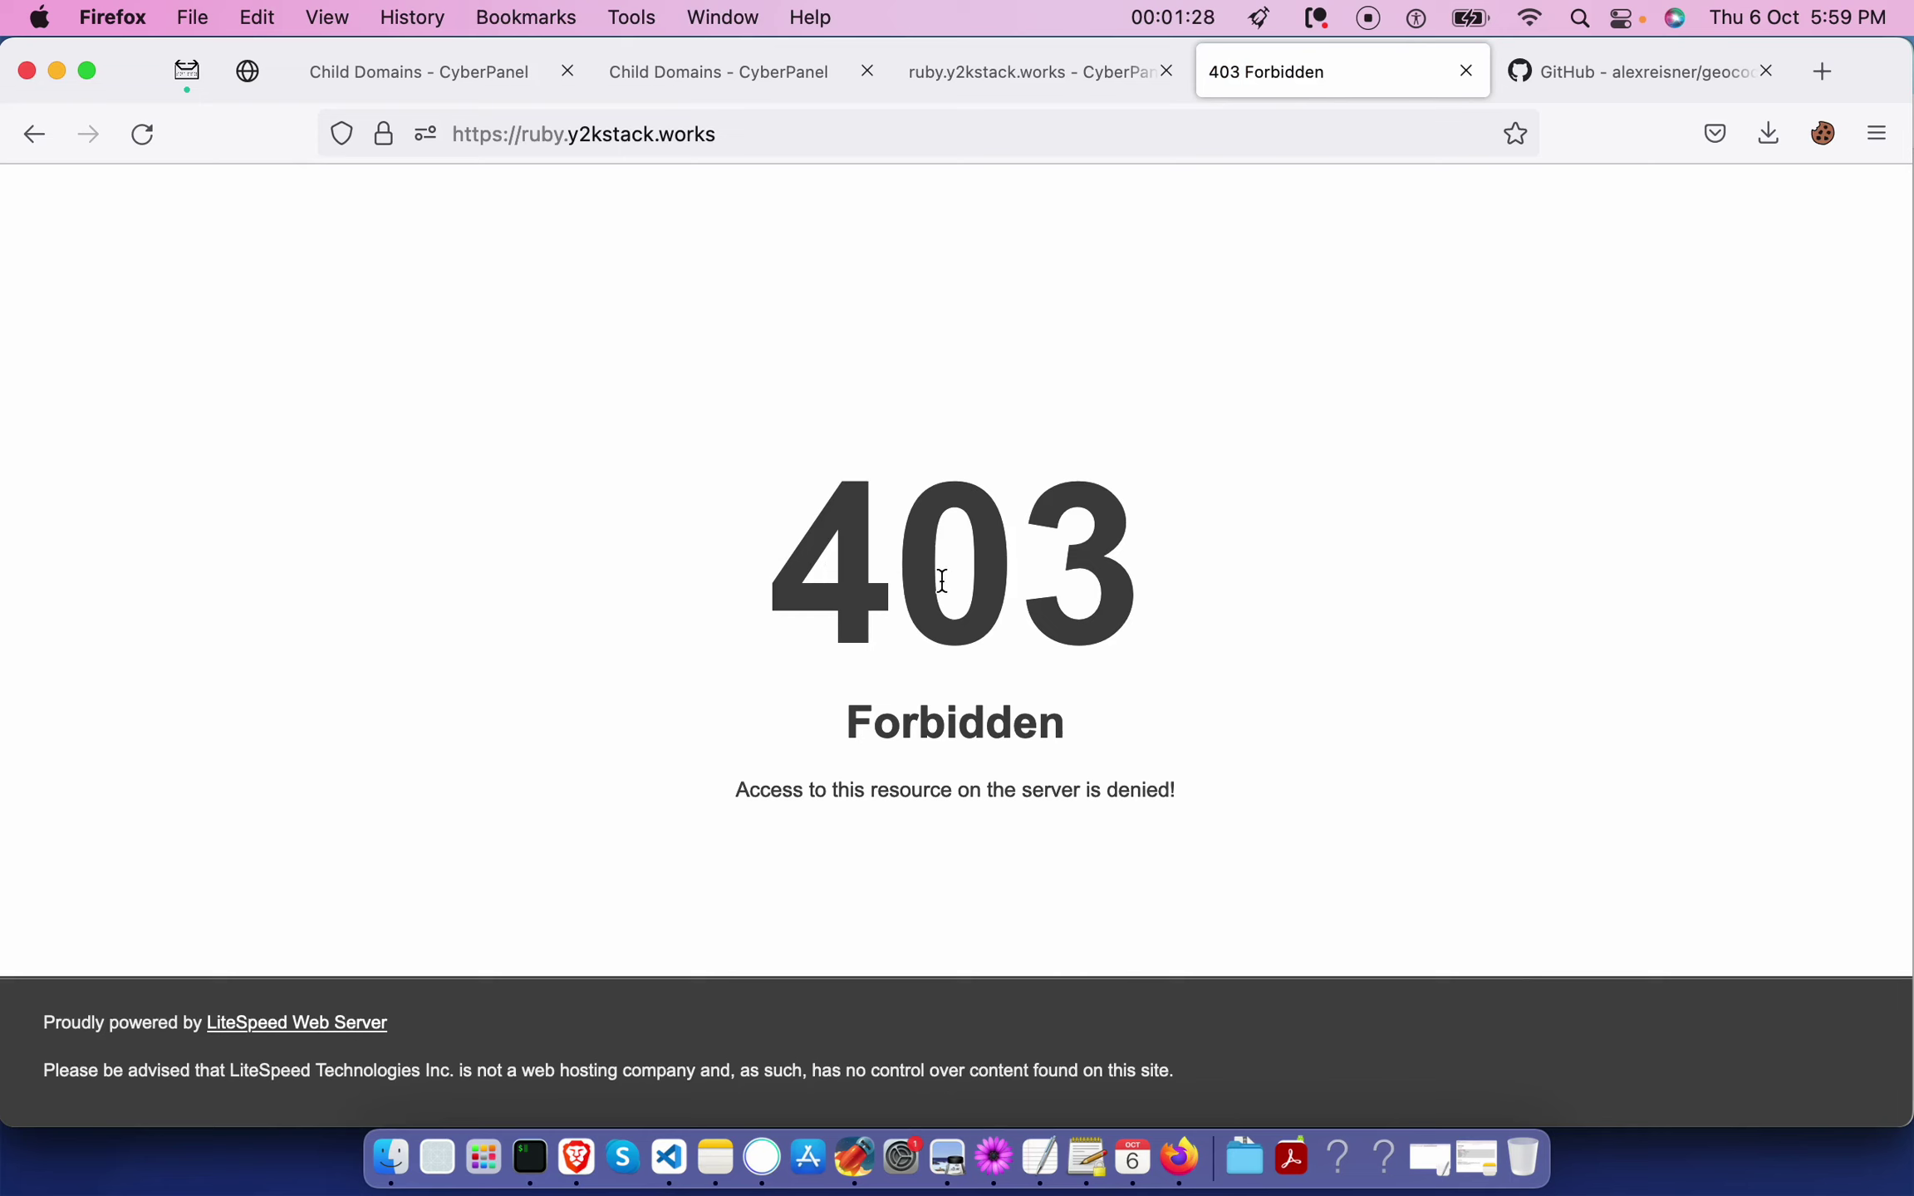
double_click(531, 133)
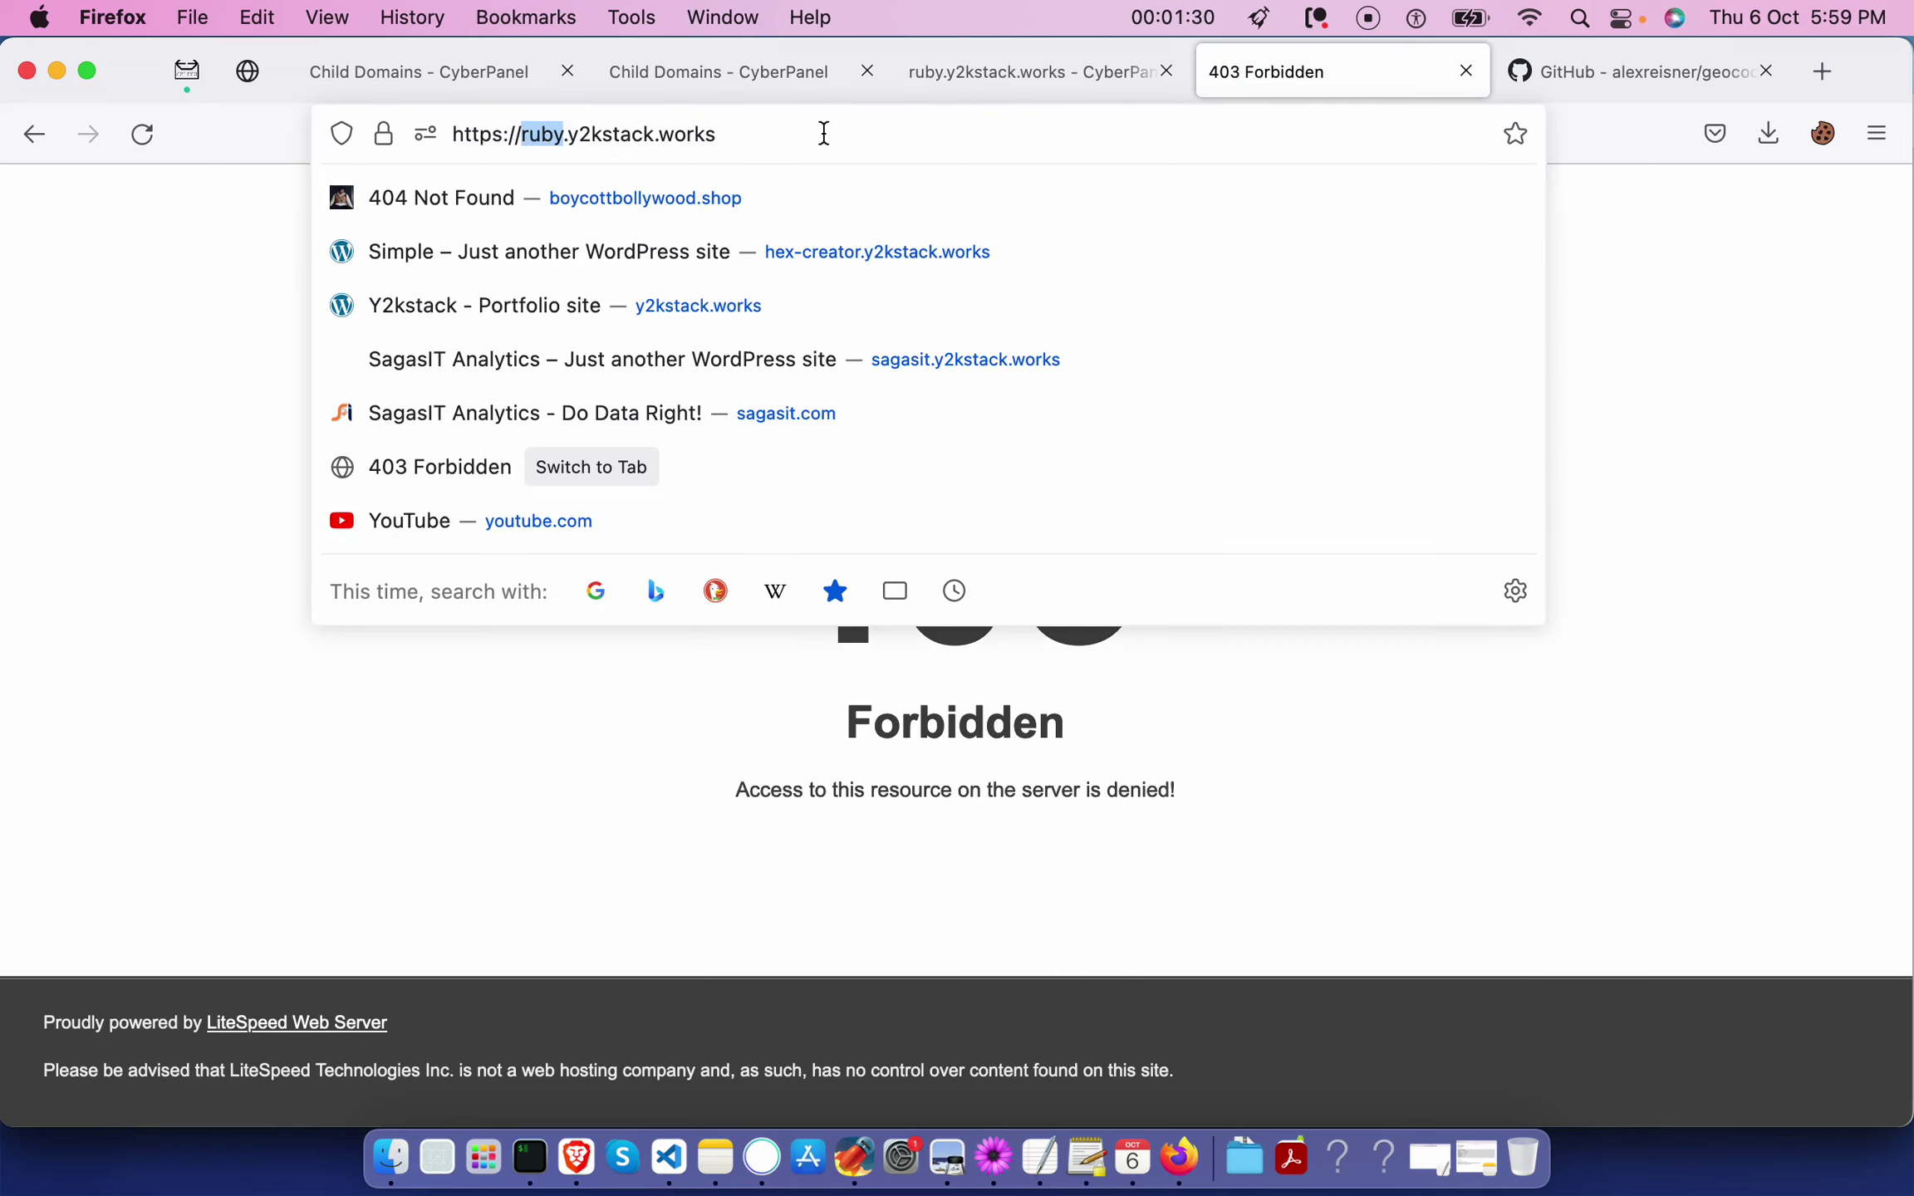
left_click(824, 133)
left_click(746, 72)
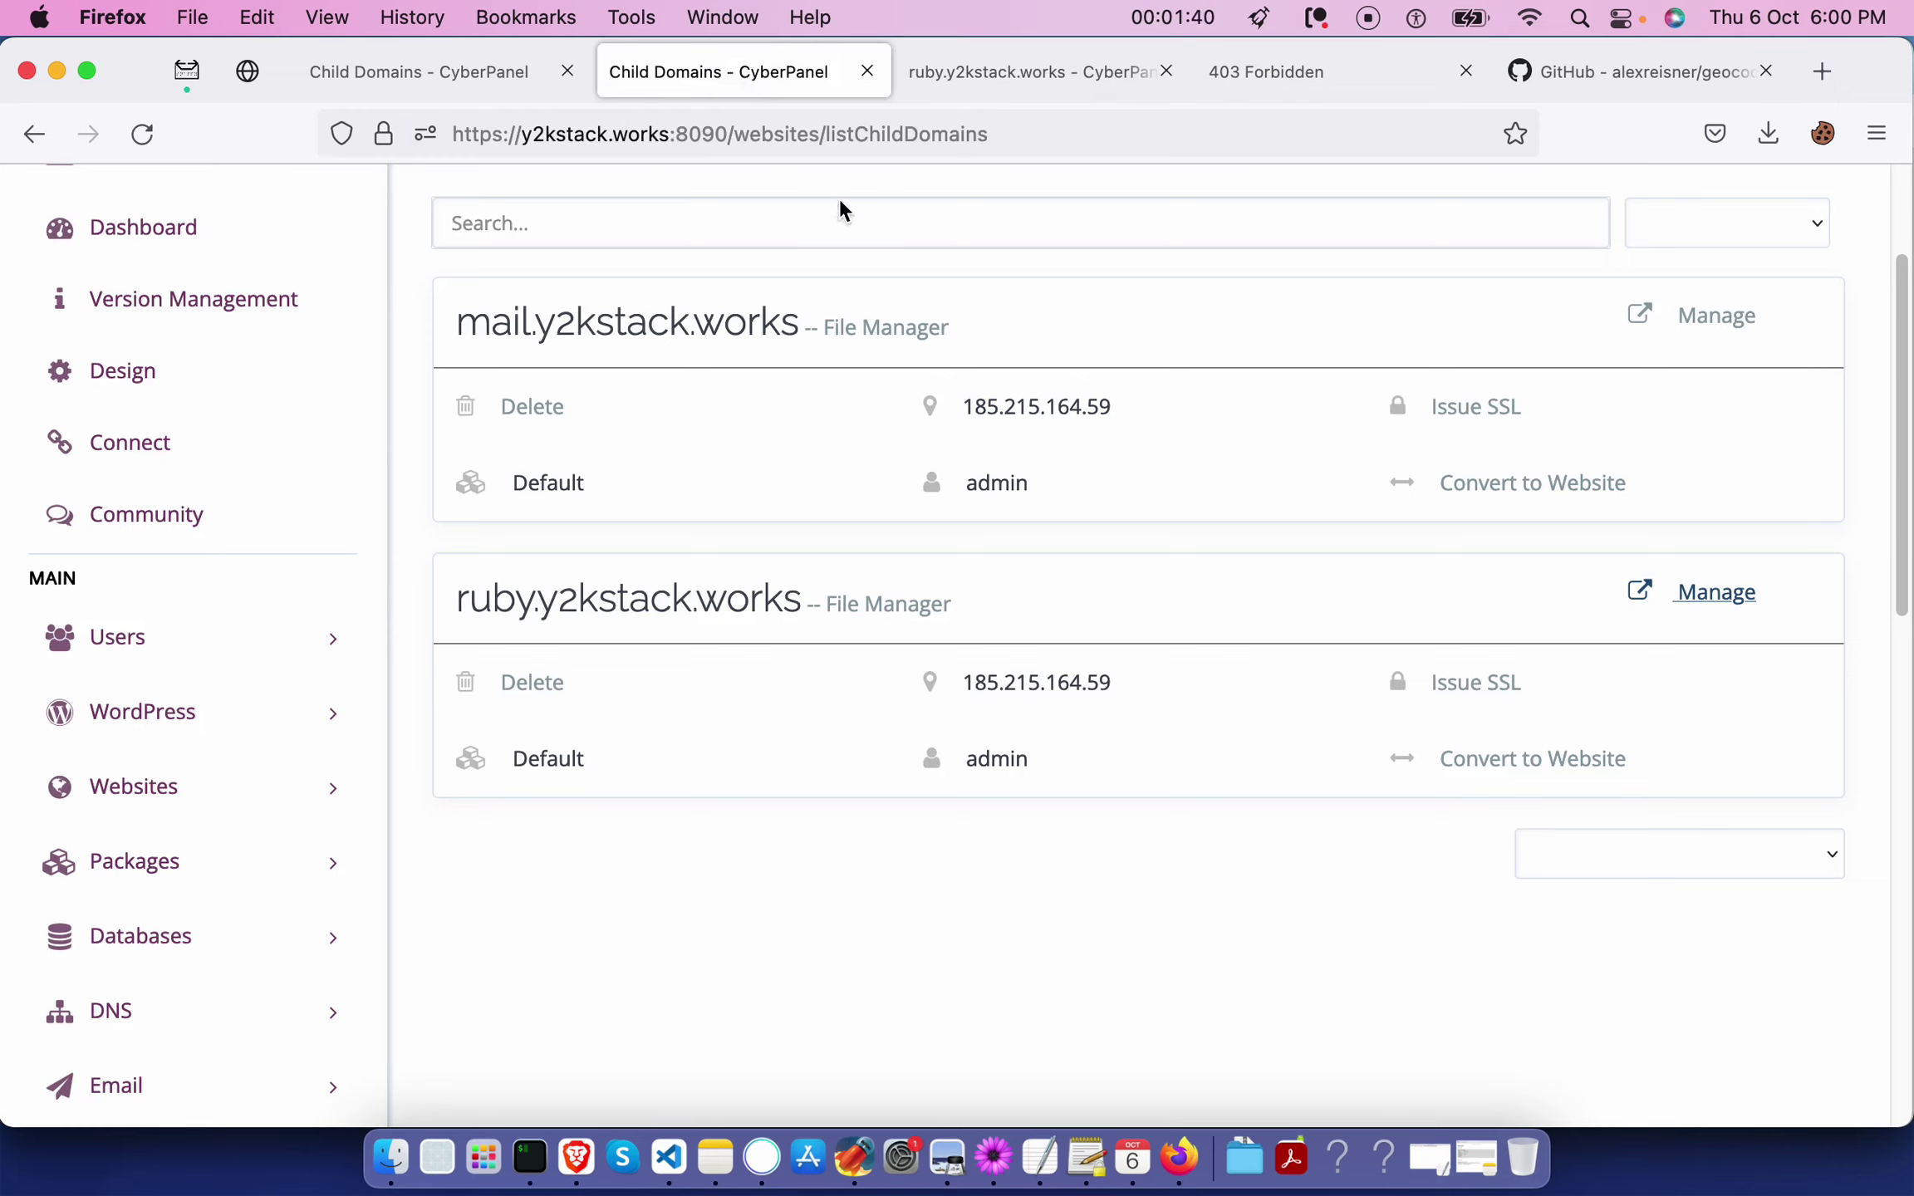
Load the ruby.y2kstack.works vHost configuration and inspect its docRoot path to the ruby folder.
left_click(619, 588)
scroll(1145, 555, "down", 10)
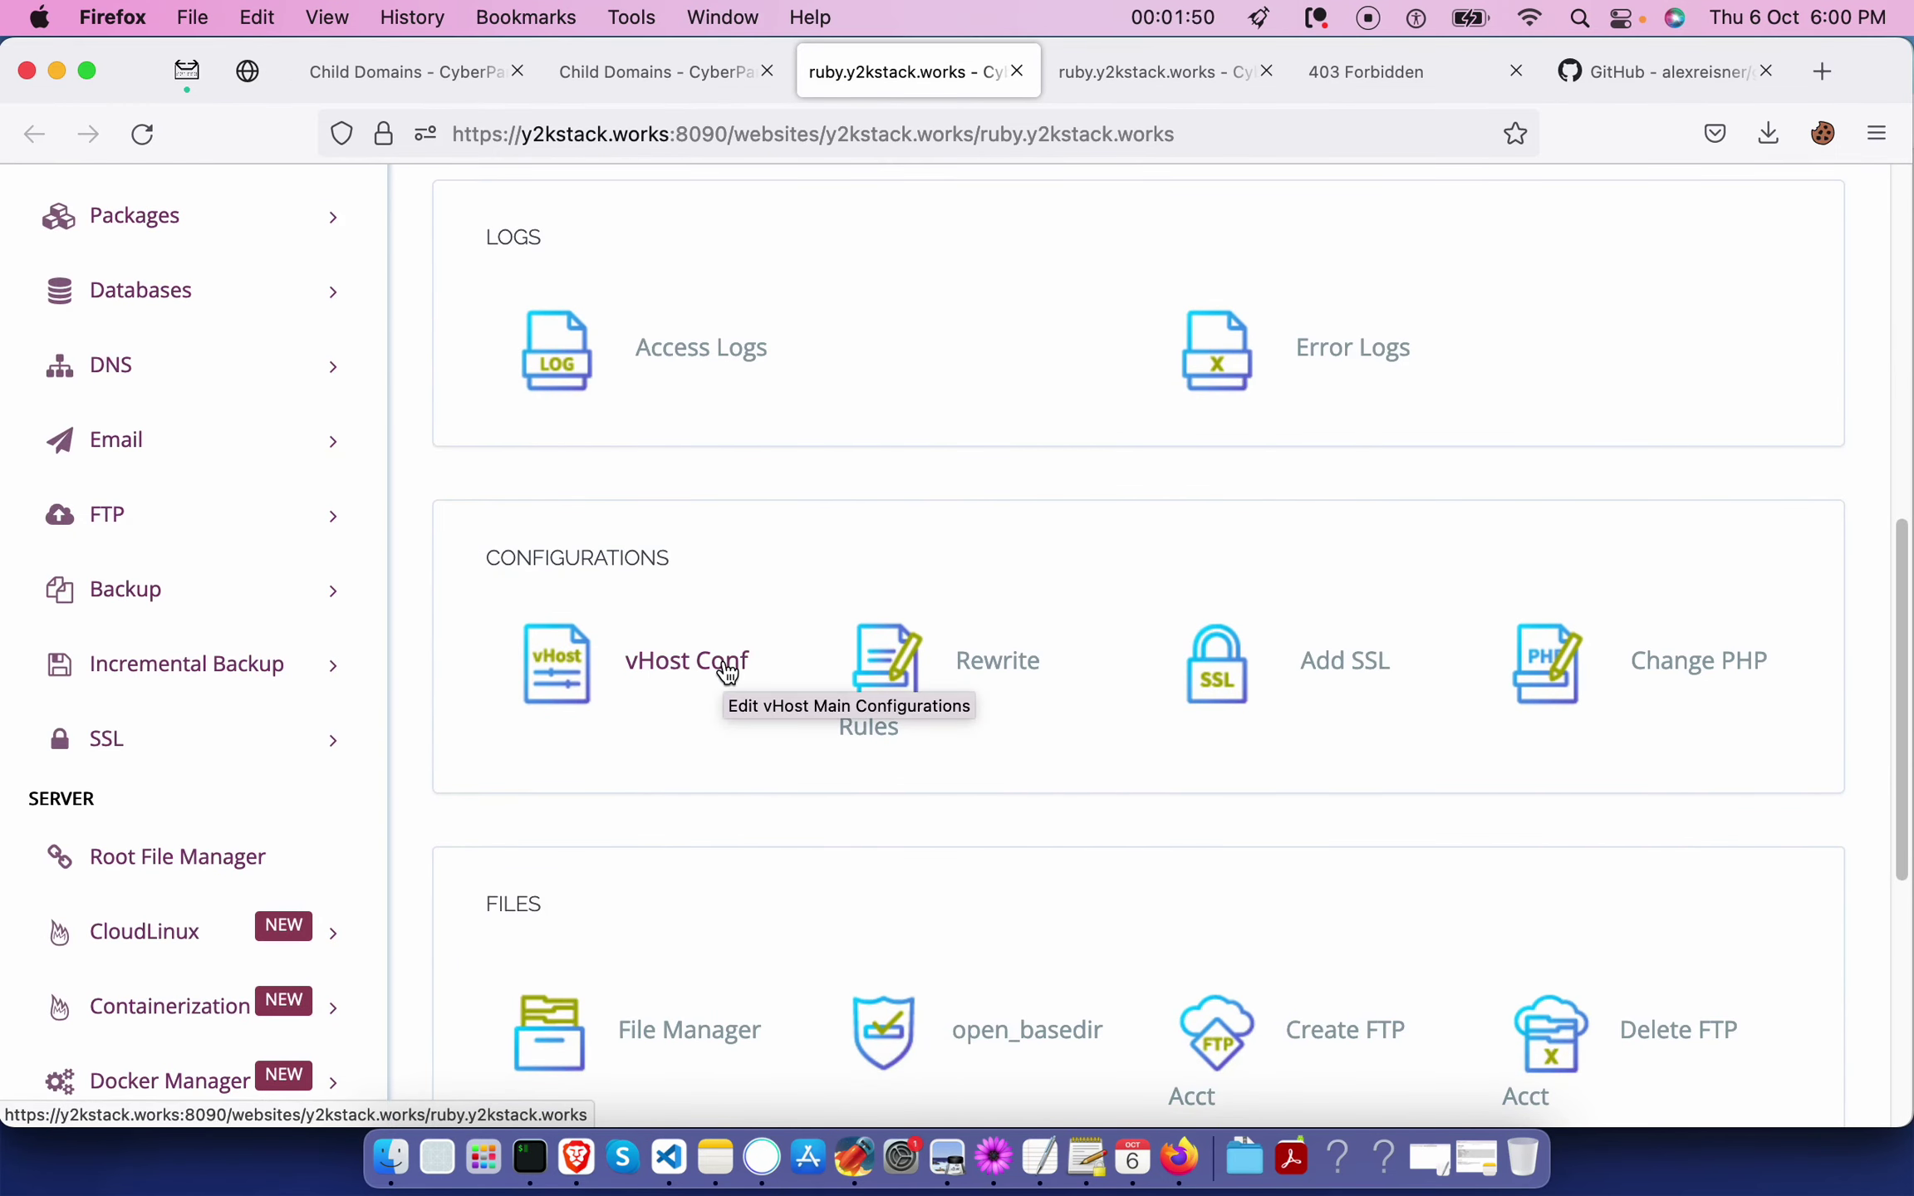
left_click(727, 672)
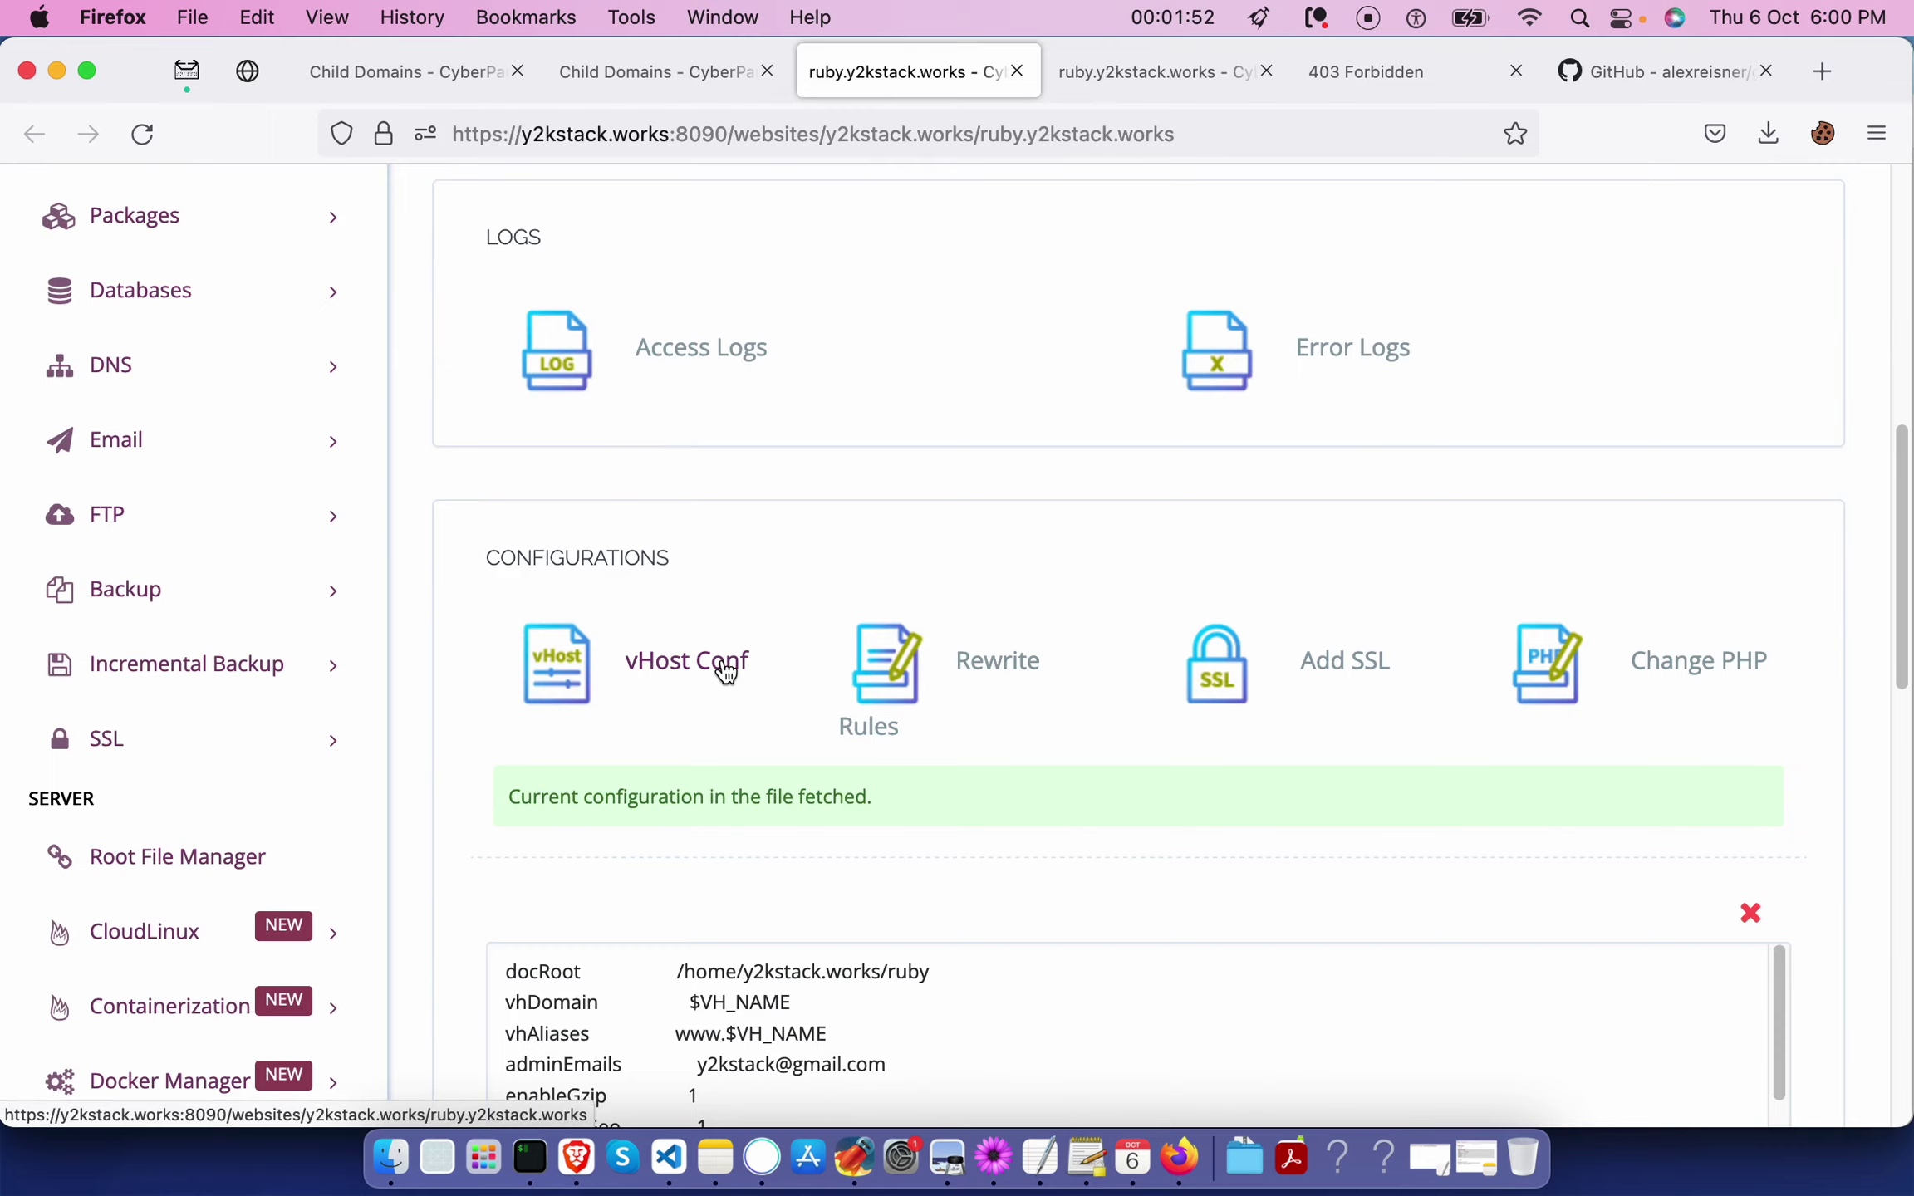
scroll(726, 671, "down", 10)
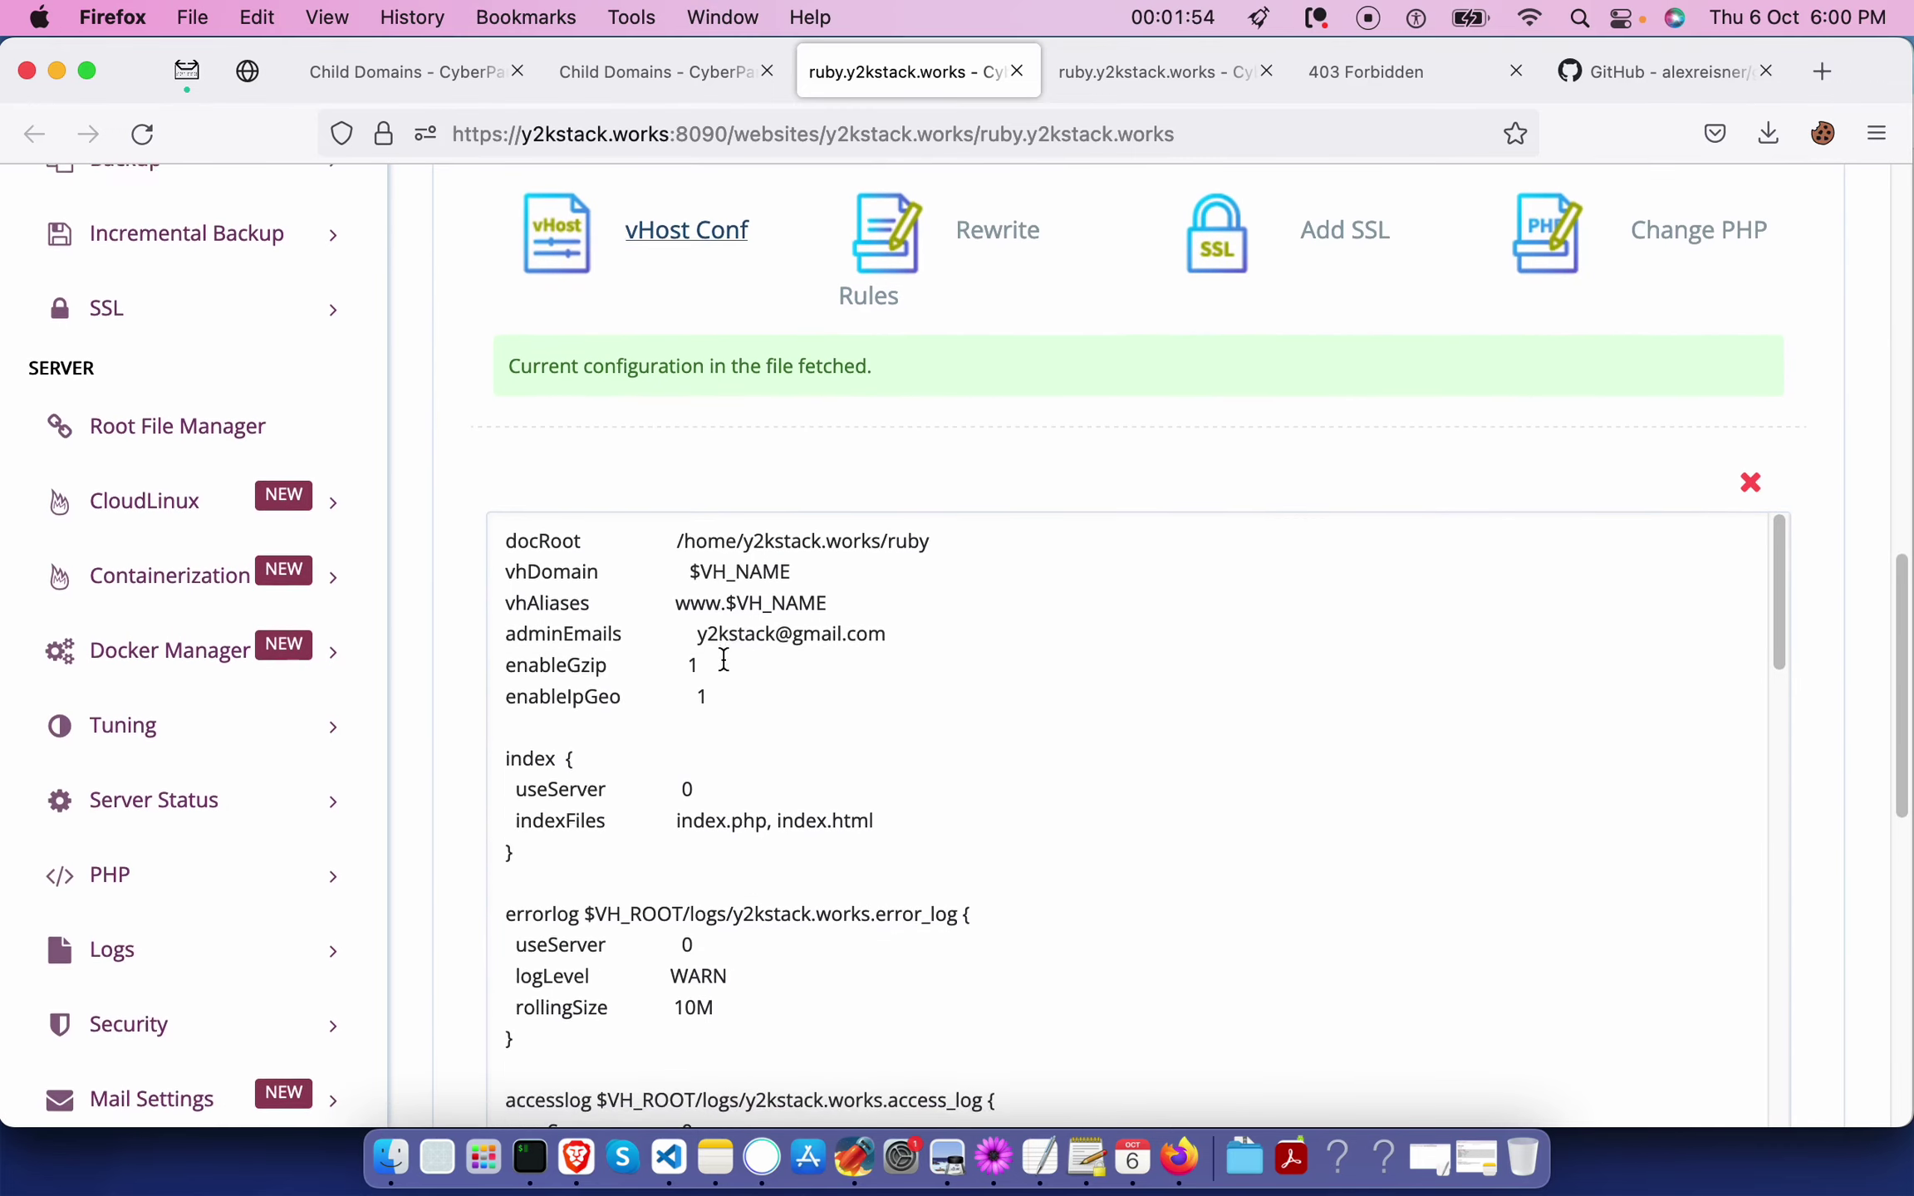
scroll(724, 659, "up", 3)
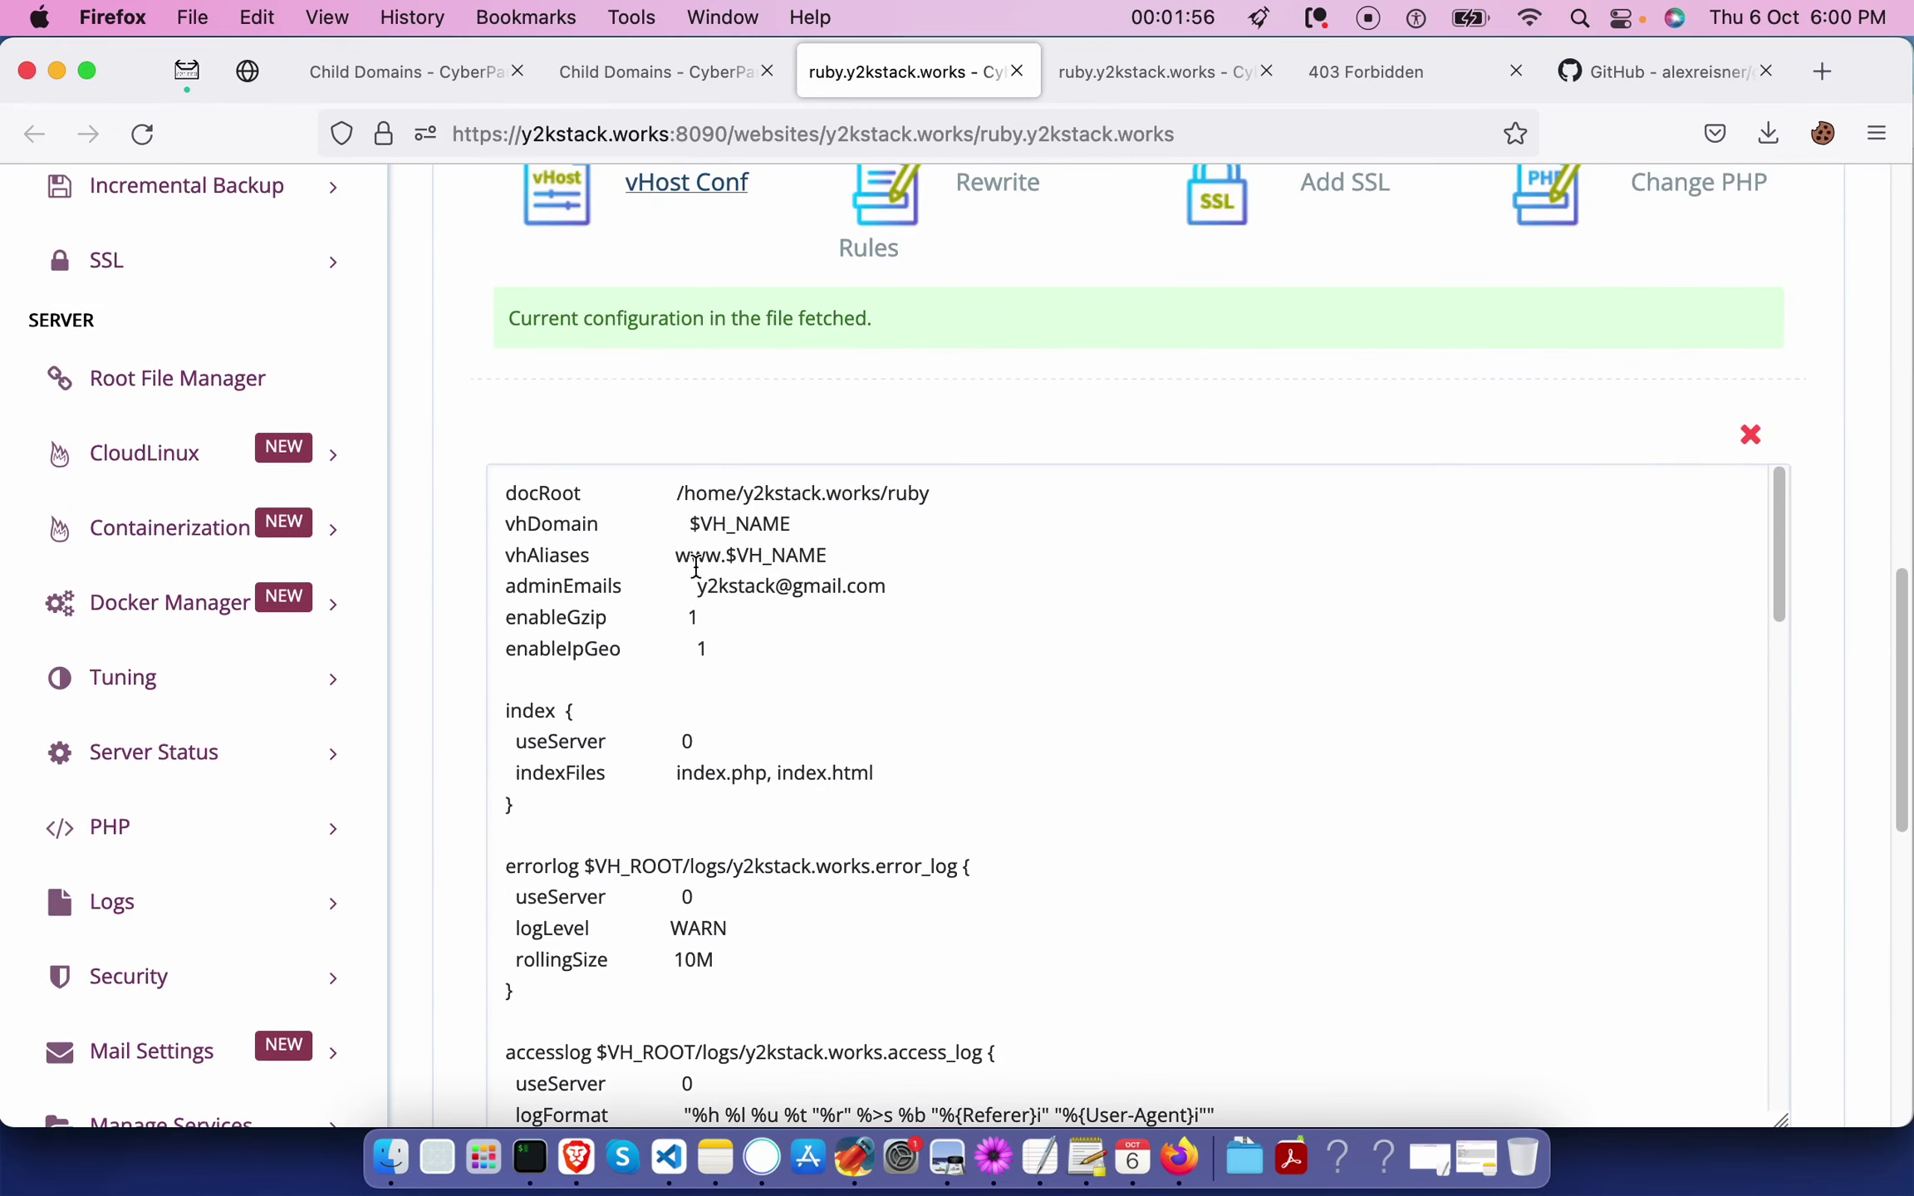
left_click_drag(503, 495, 689, 494)
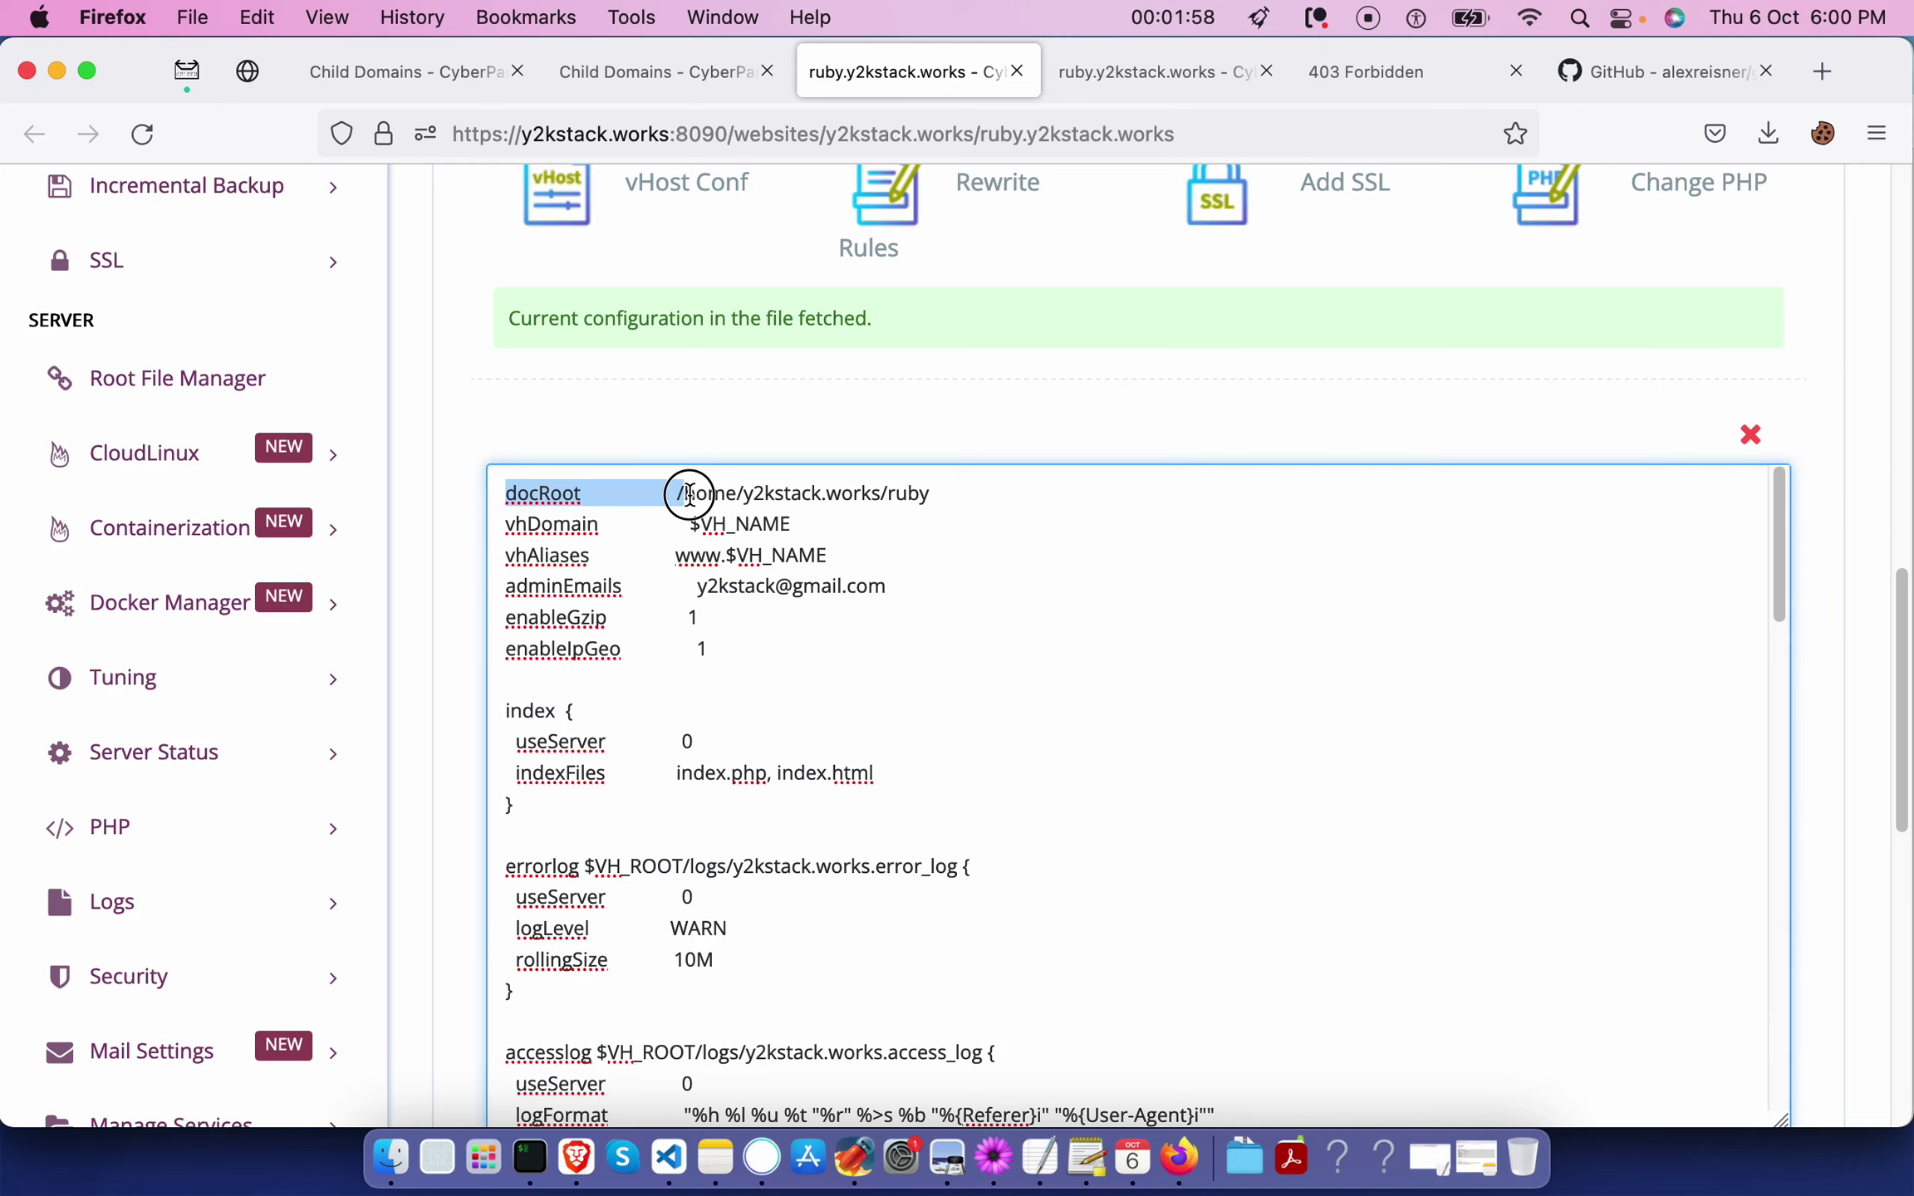
left_click_drag(989, 483, 678, 497)
double_click(920, 496)
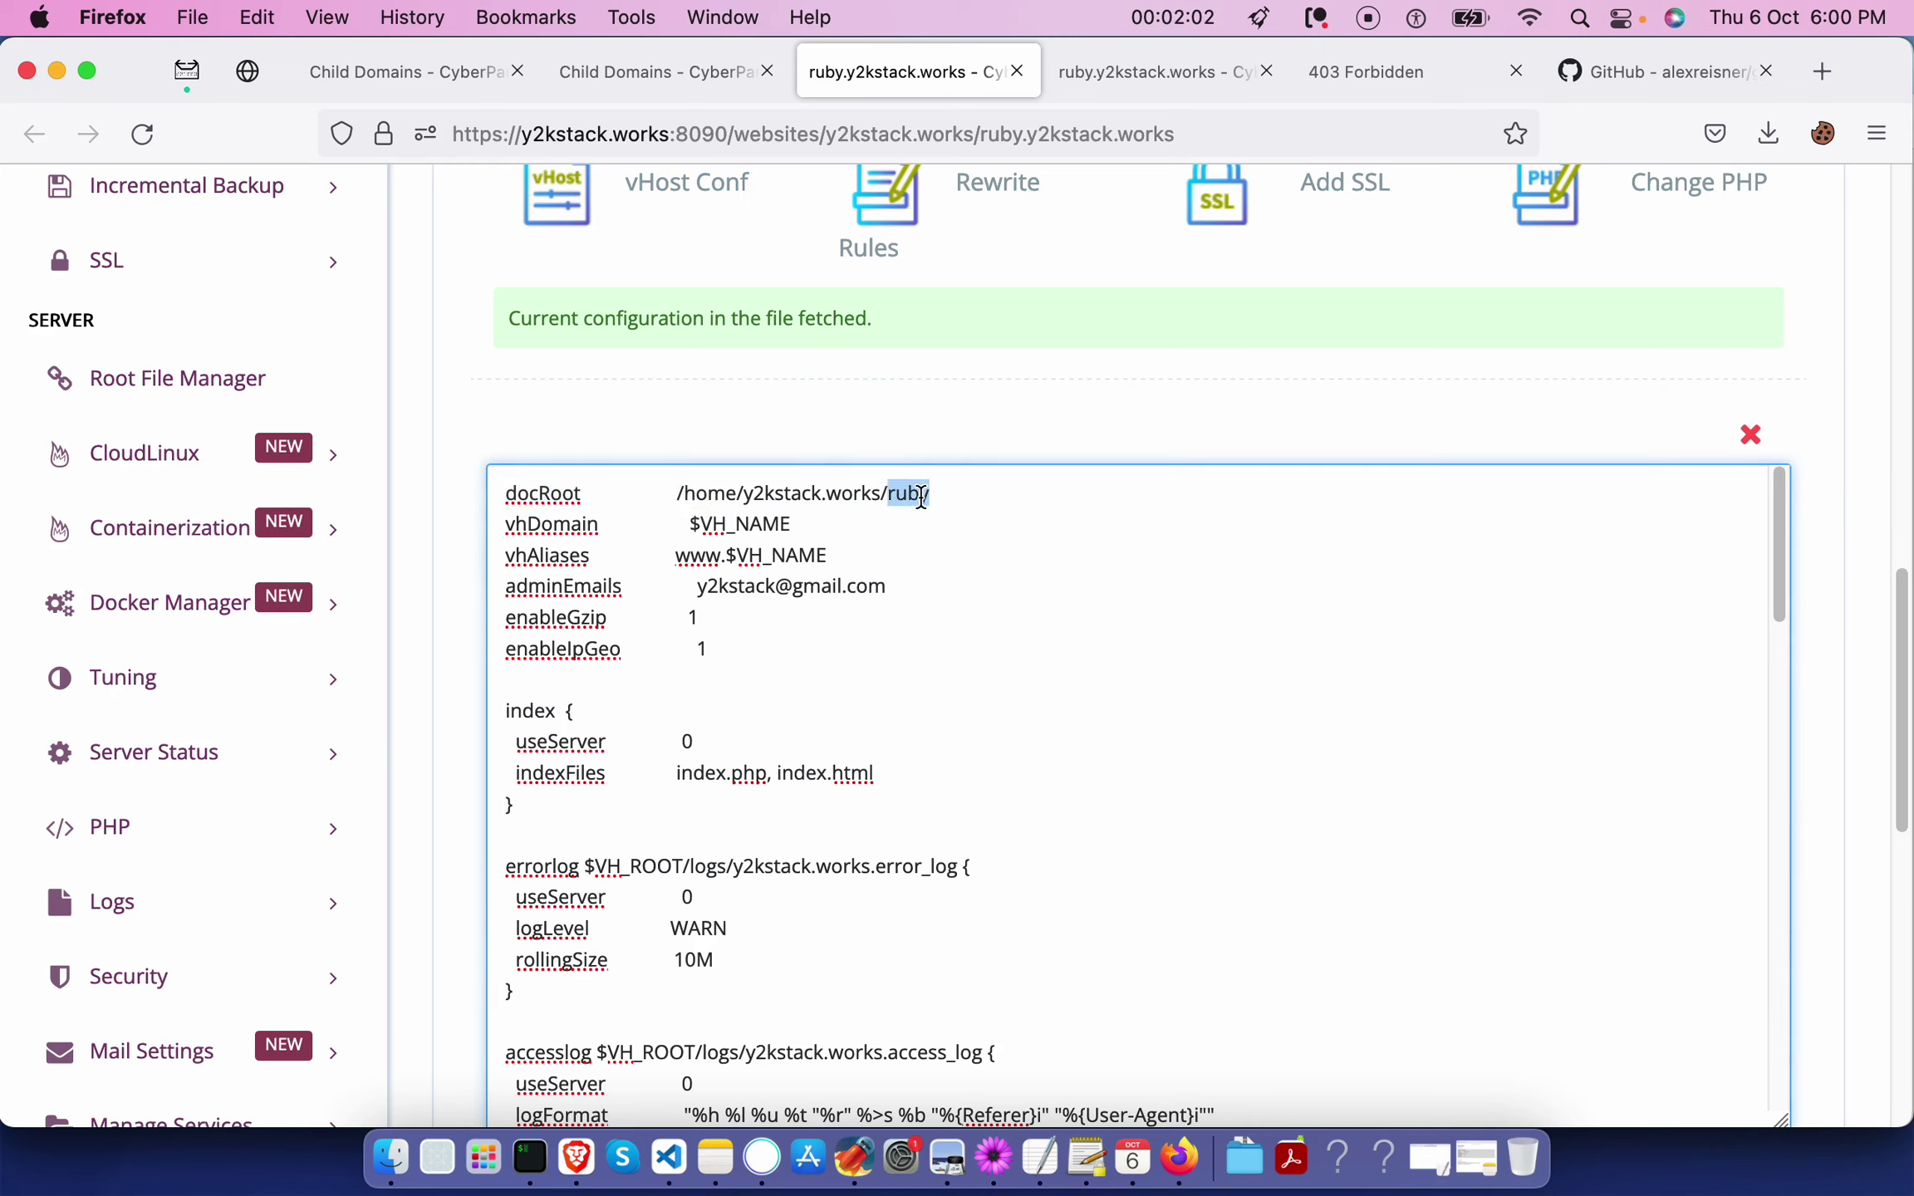
scroll(1012, 565, "down", 10)
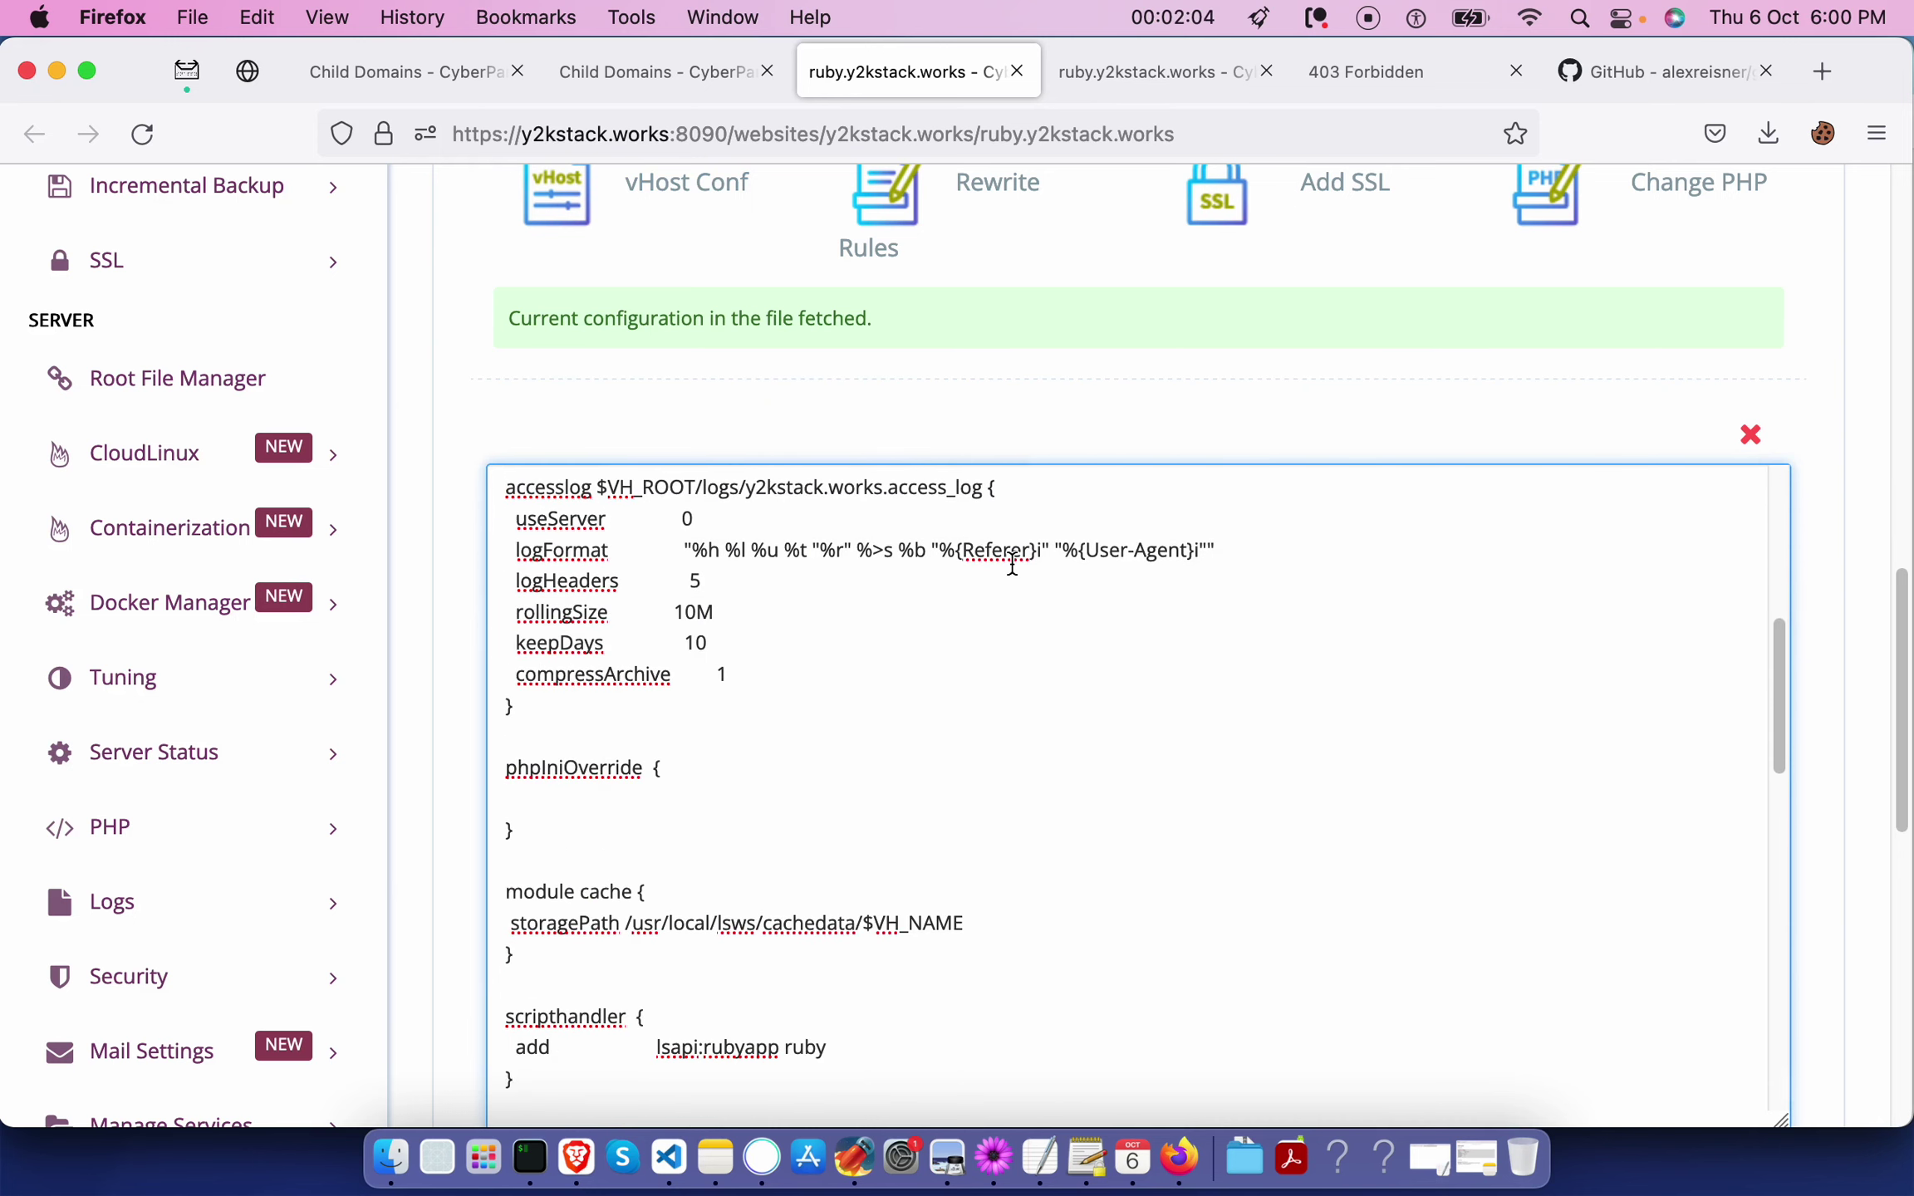
scroll(1012, 565, "up", 2)
scroll(1012, 565, "down", 8)
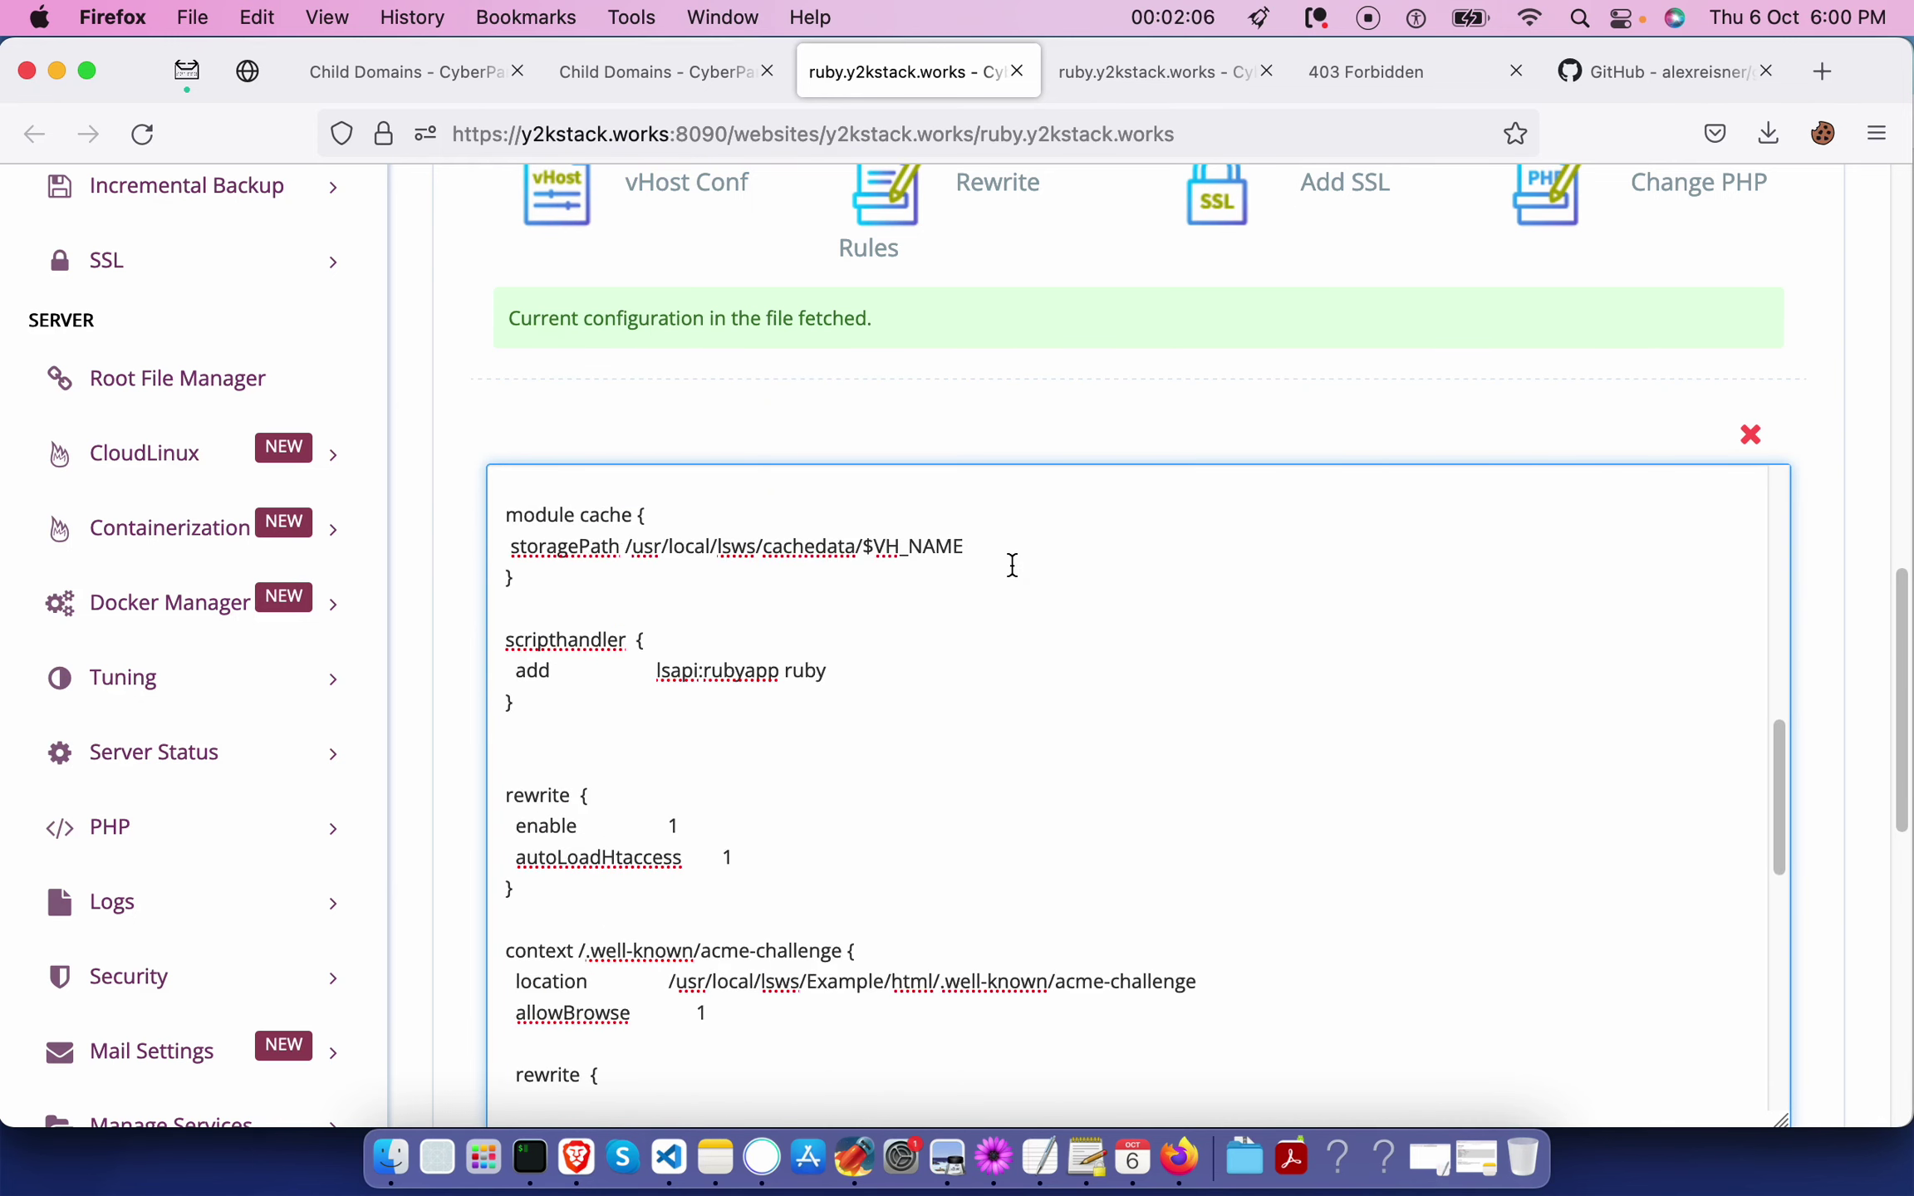
scroll(1012, 565, "down", 5)
scroll(1012, 565, "up", 3)
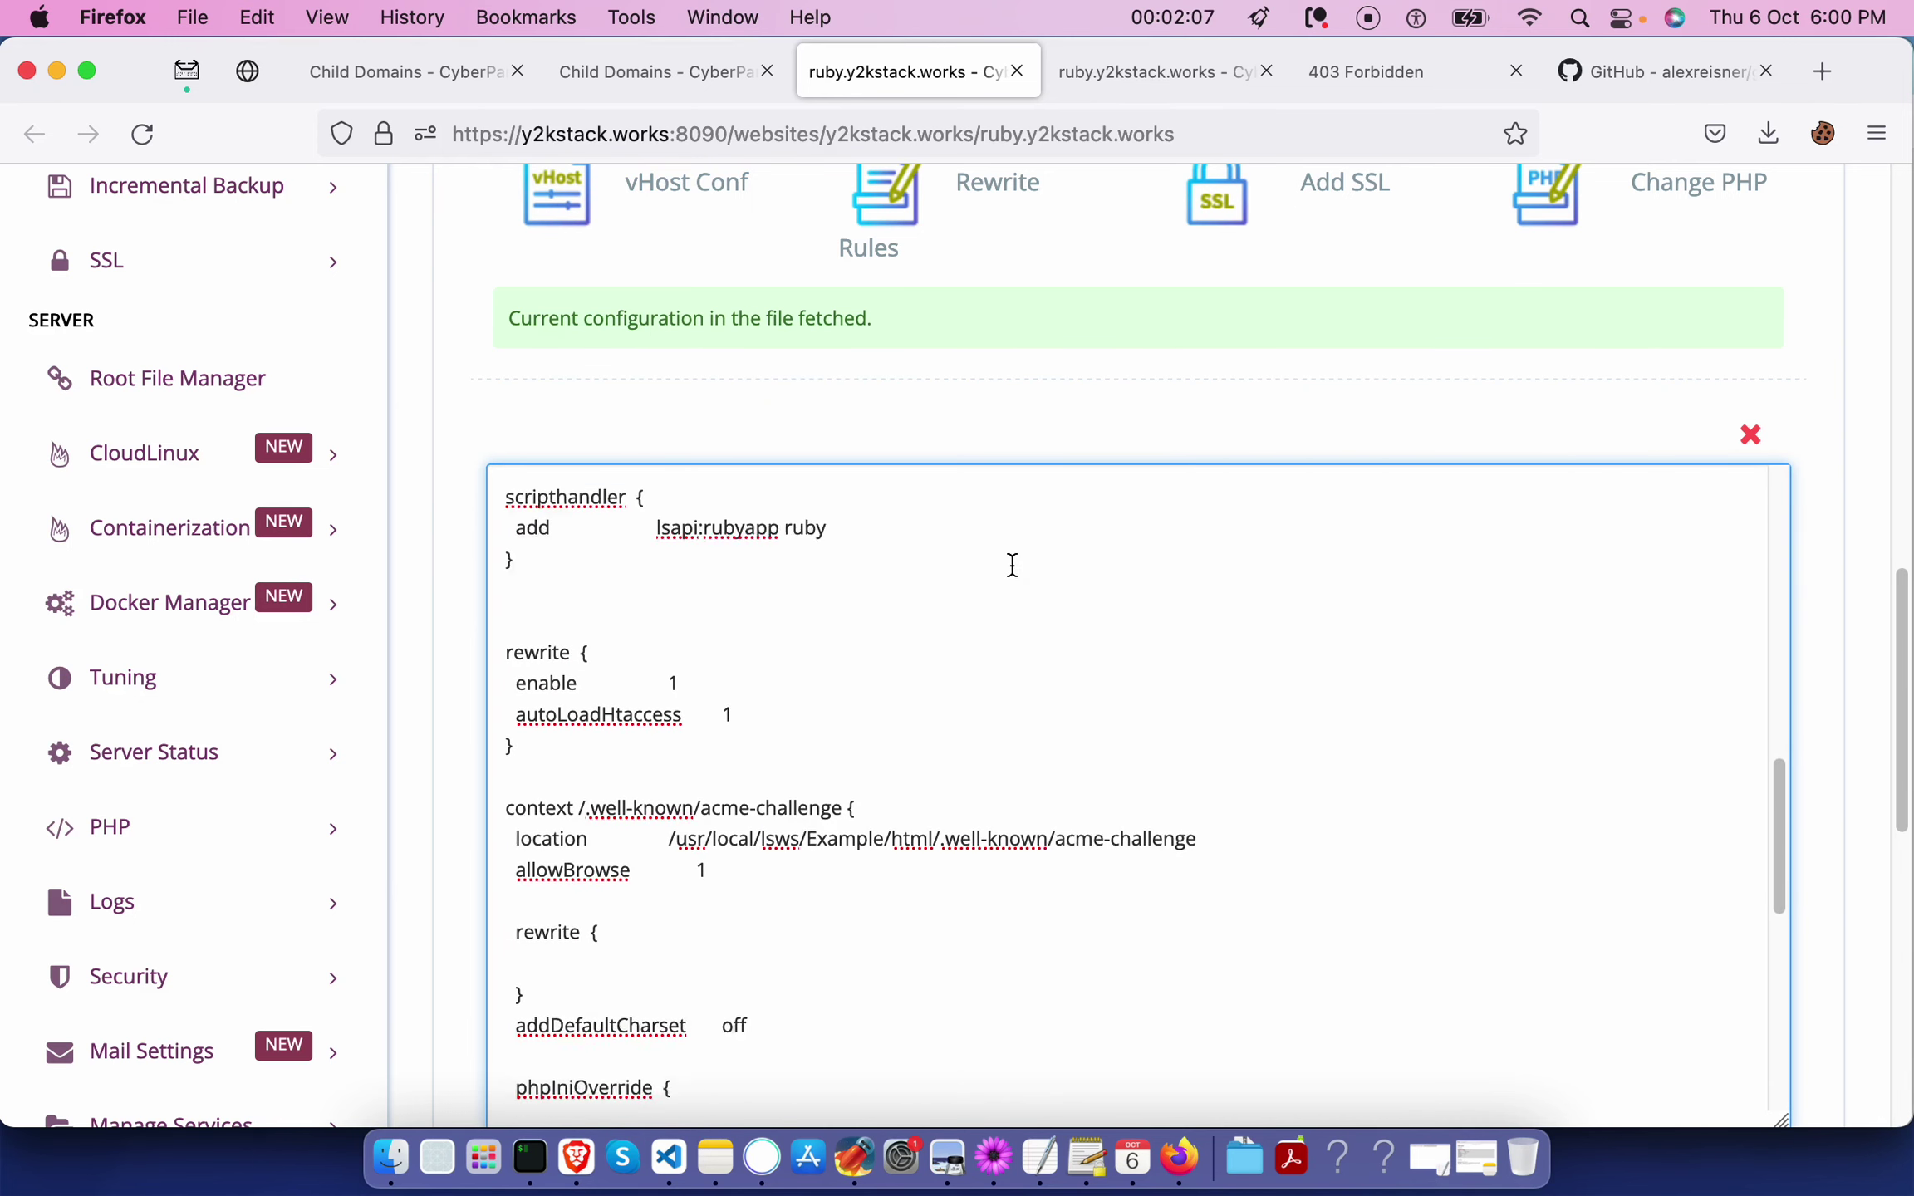
Insert blank lines after the scripthandler block.
left_click(651, 607)
key("Return")
key("Return")
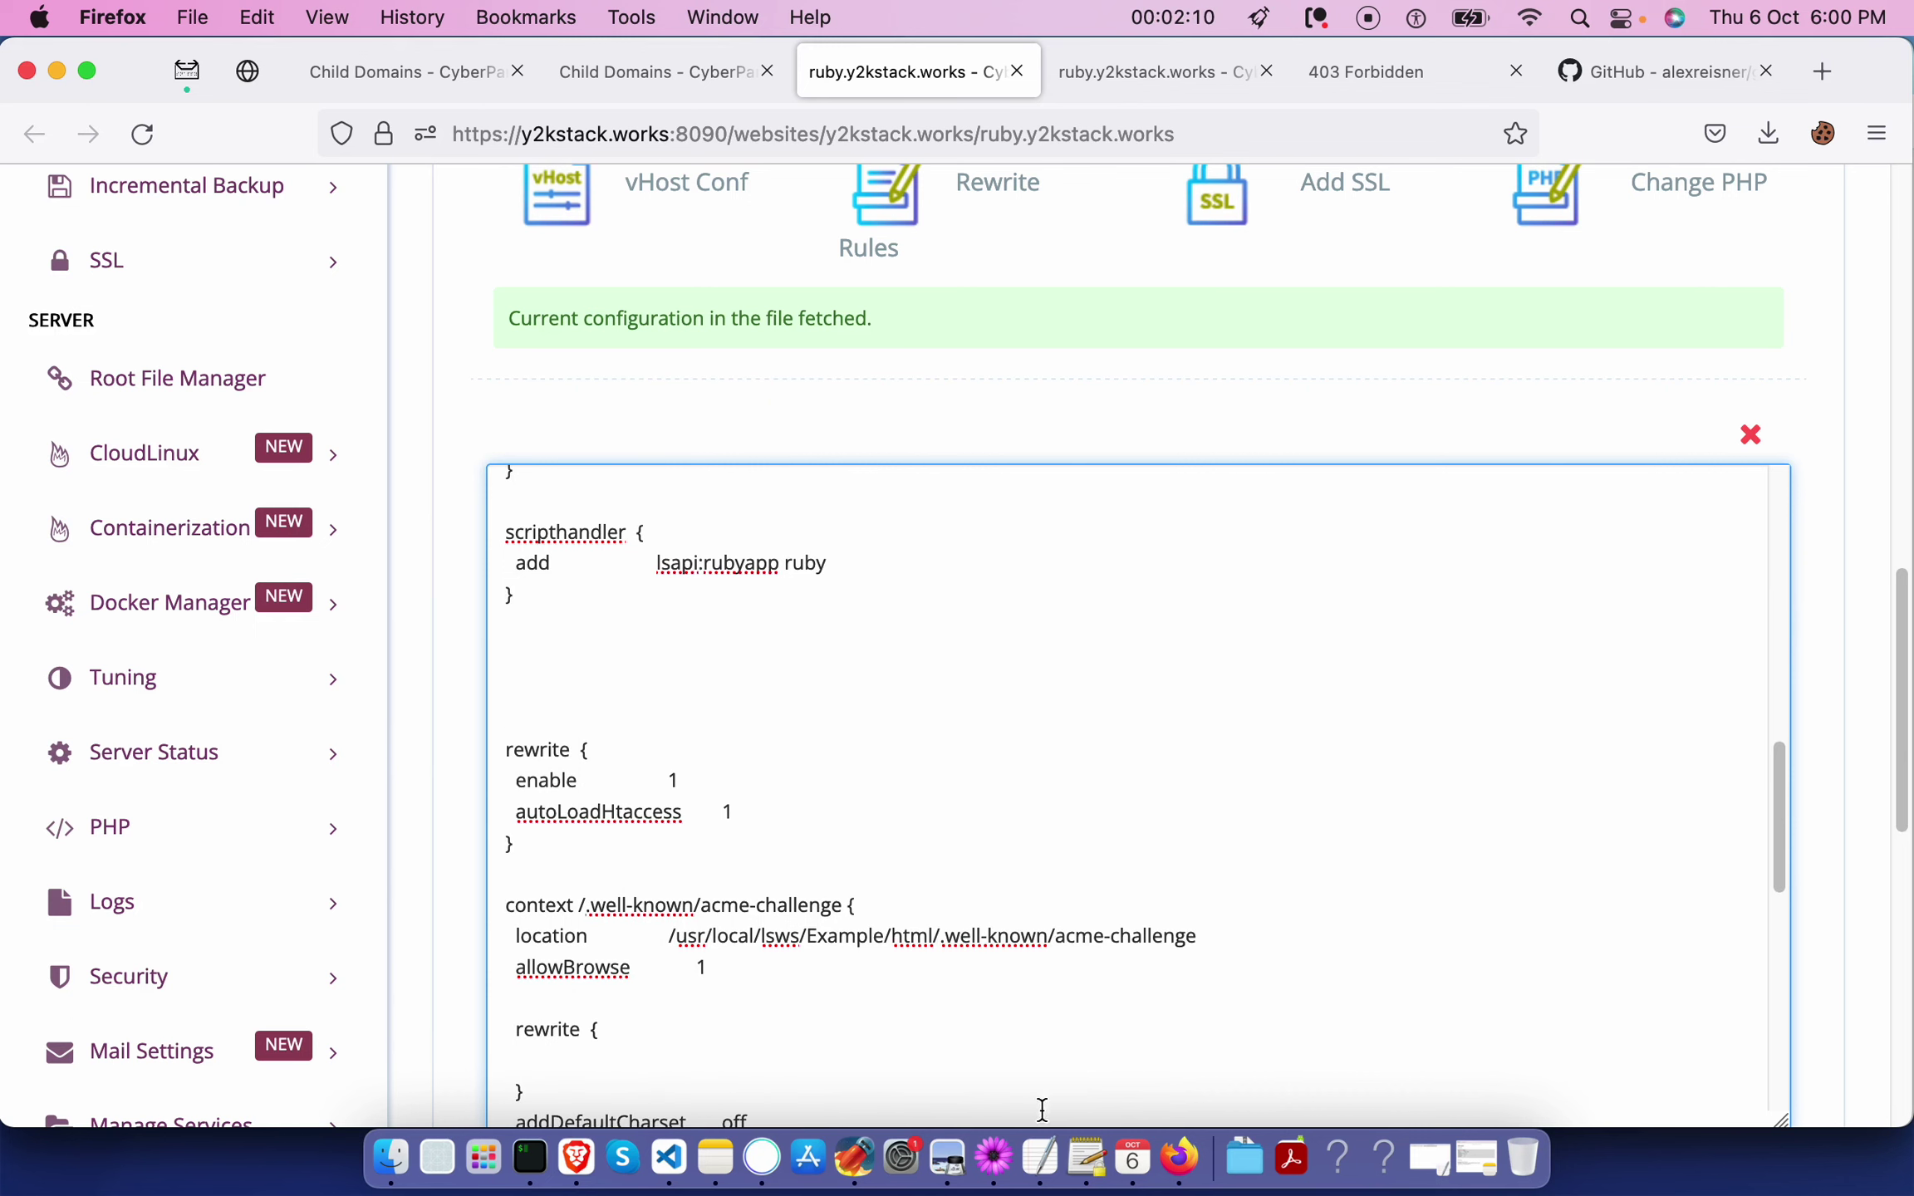
left_click(997, 1155)
key("super+Tab")
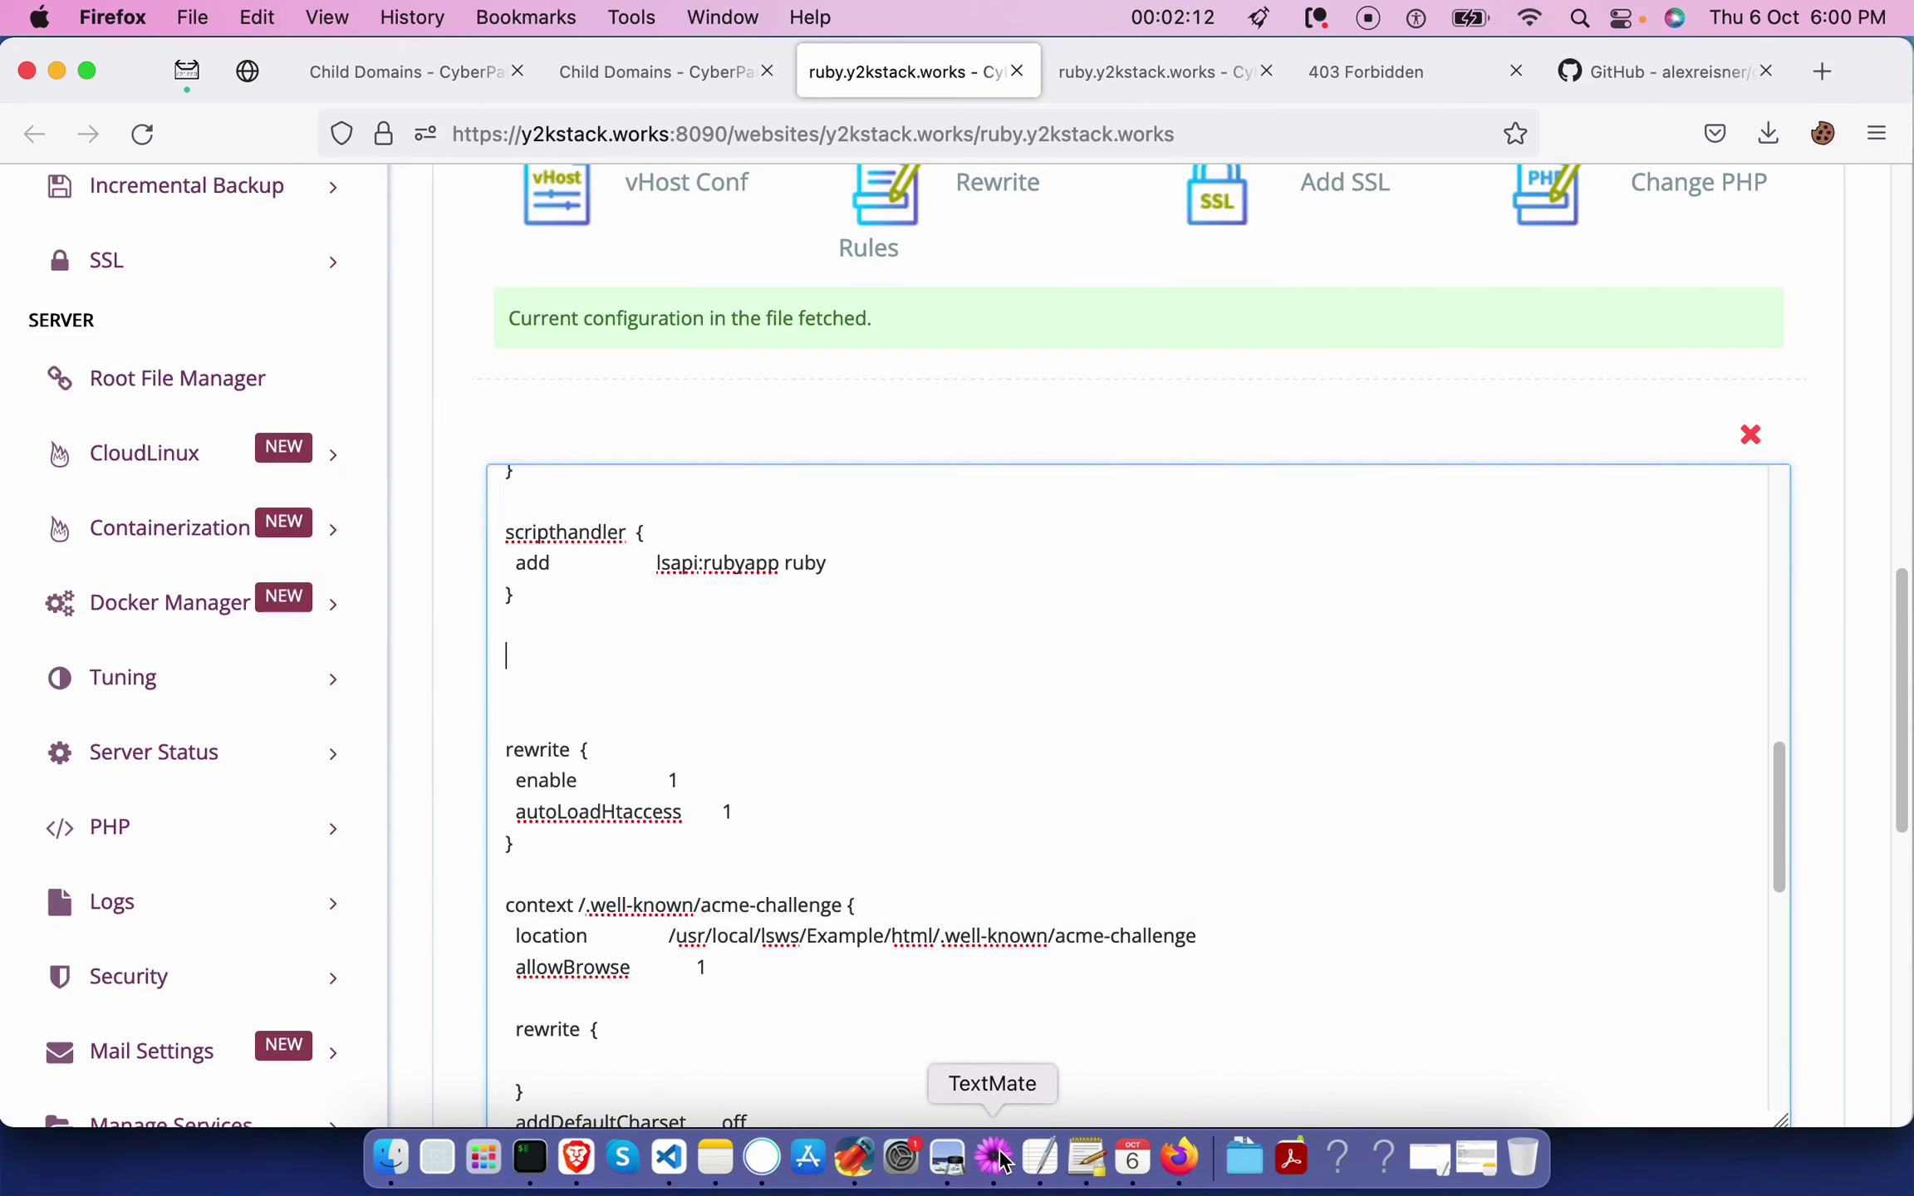
Paste the note's extprocessor rubyapp block, address 127.0.0.1:9292, below scripthandler.
left_click(1477, 1157)
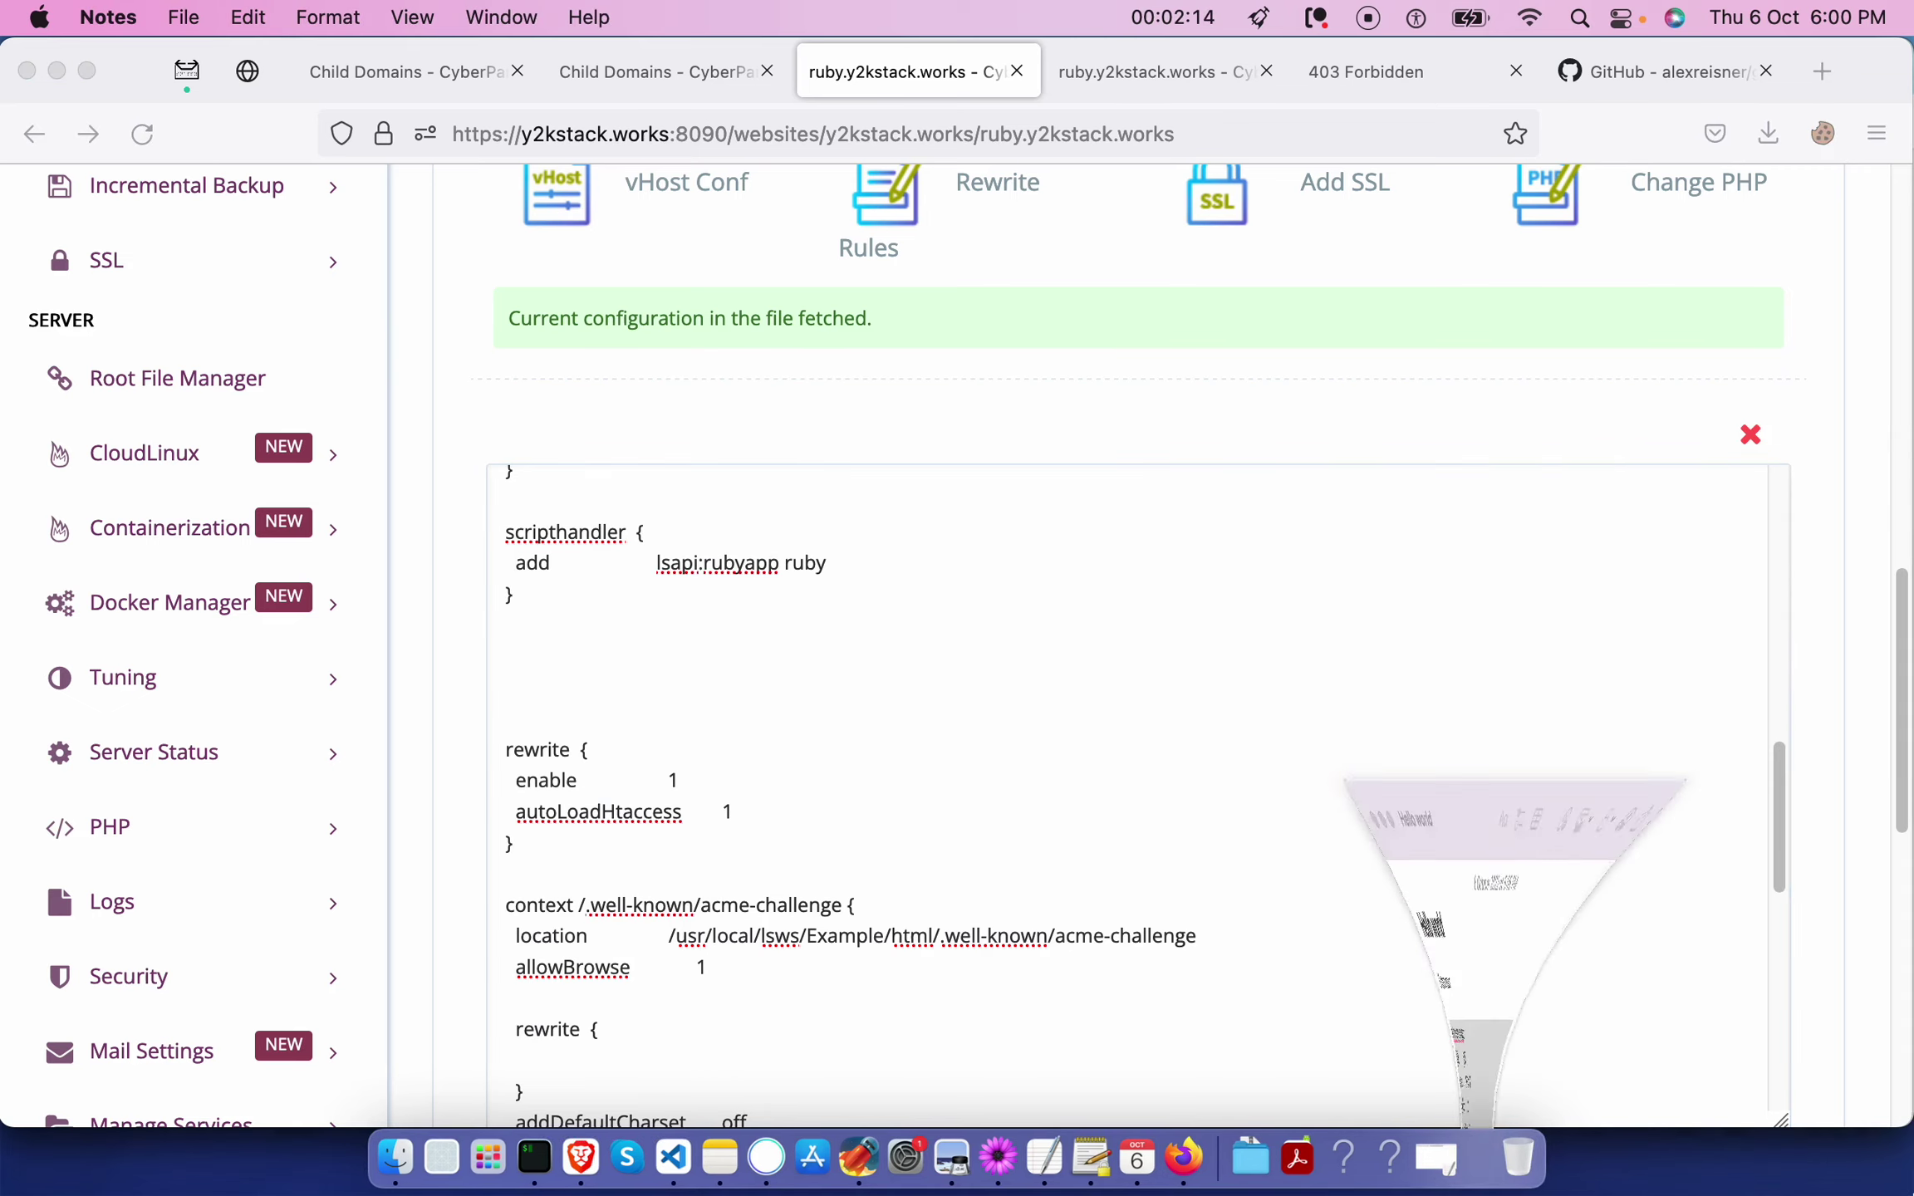
left_click(1337, 640)
left_click_drag(1149, 636, 1080, 416)
key("super+c")
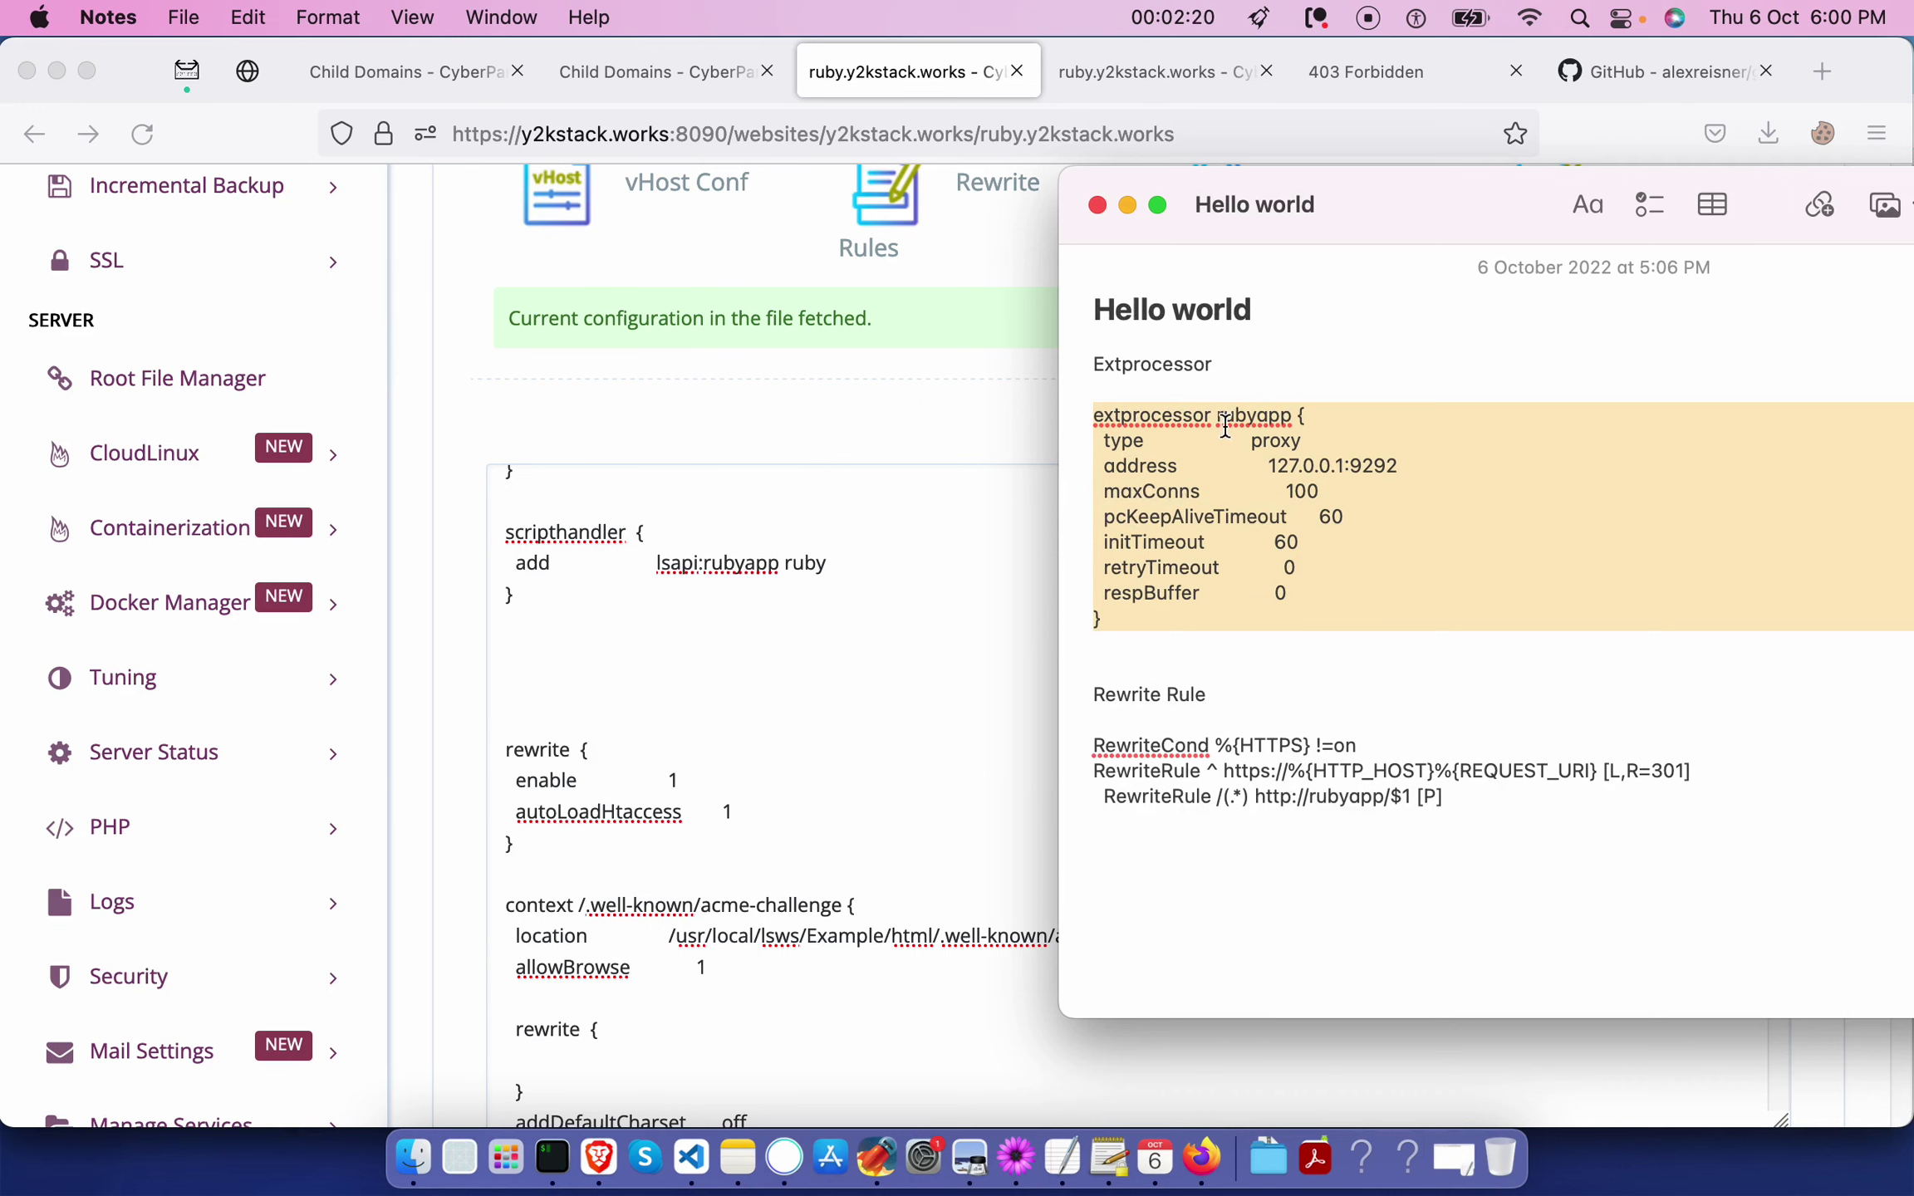
left_click(706, 652)
key("super+v")
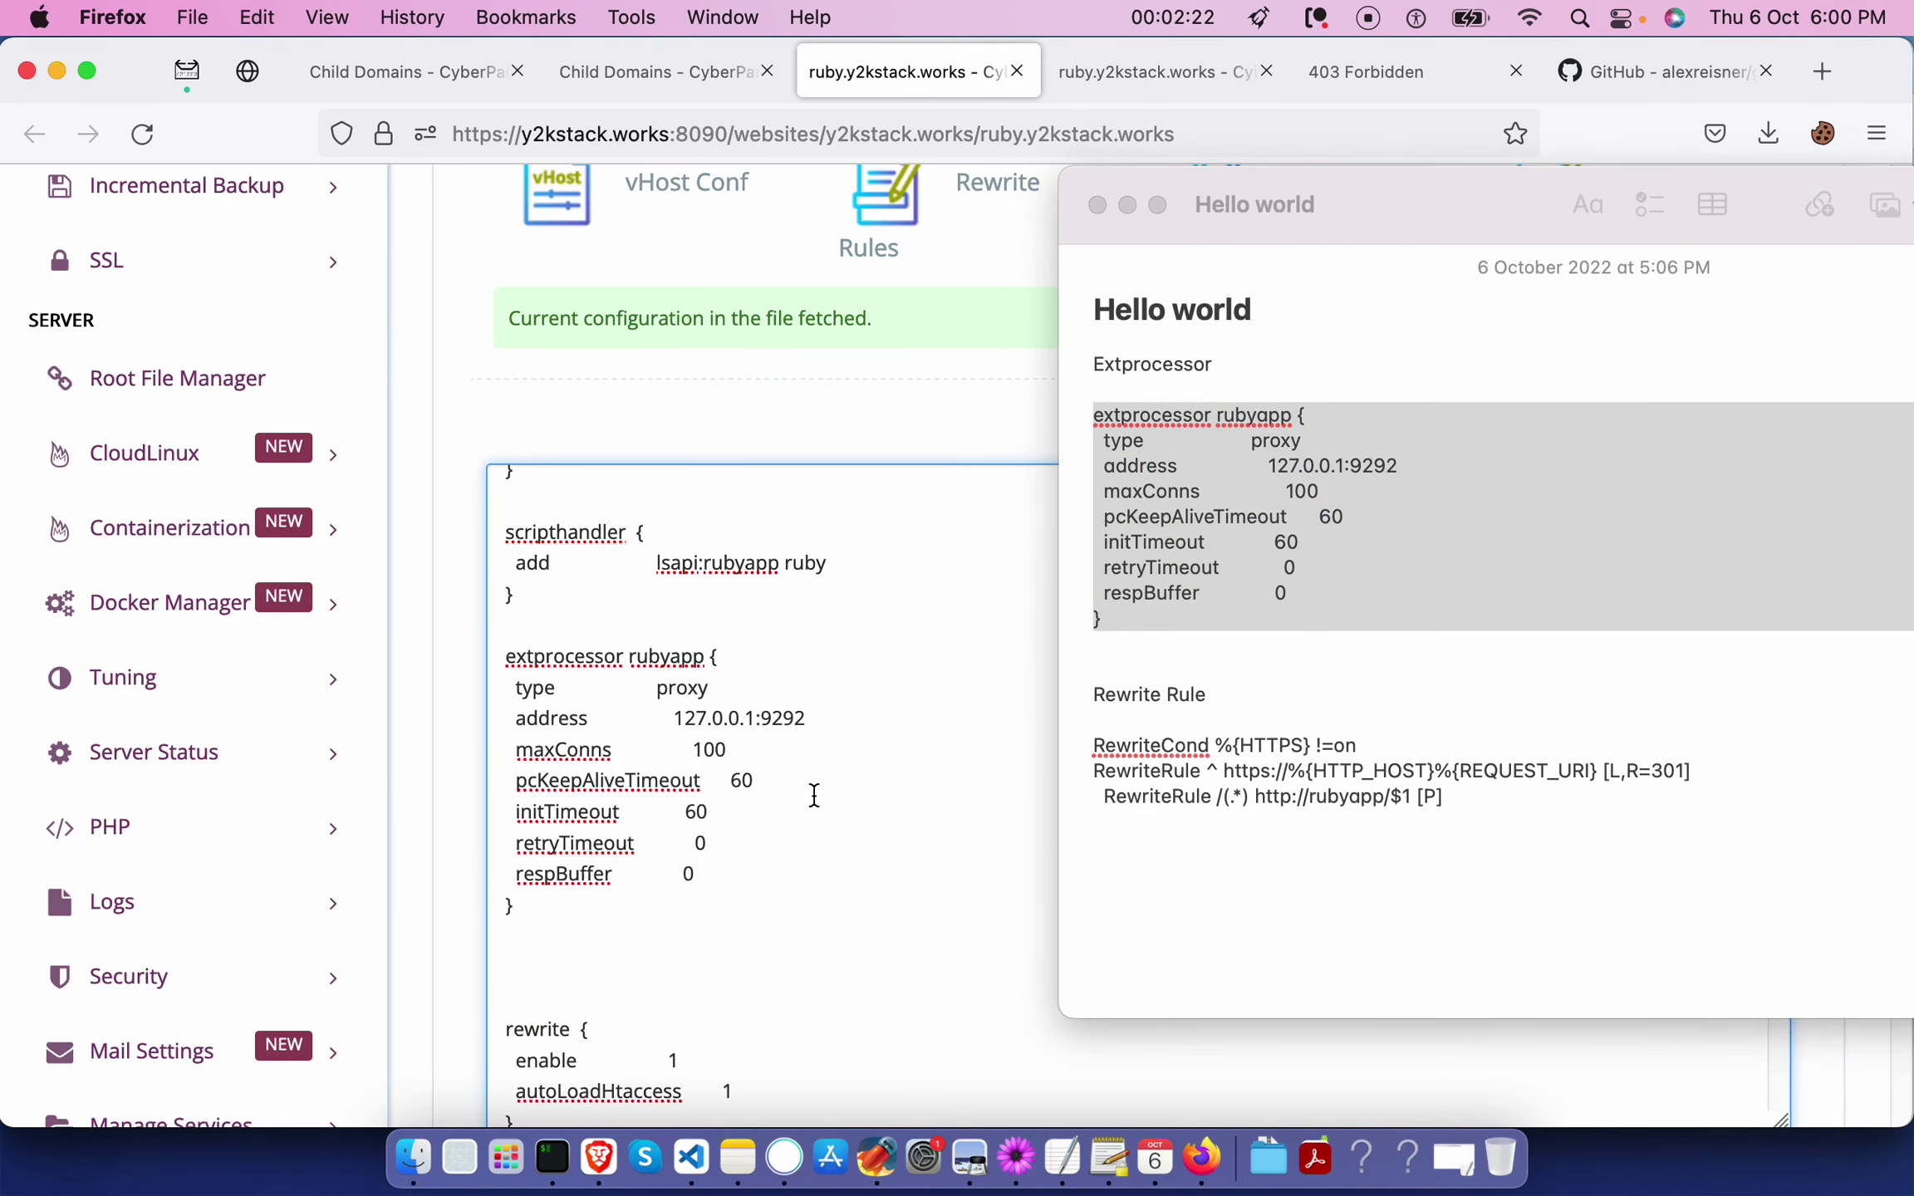
double_click(524, 721)
left_click_drag(676, 721, 848, 721)
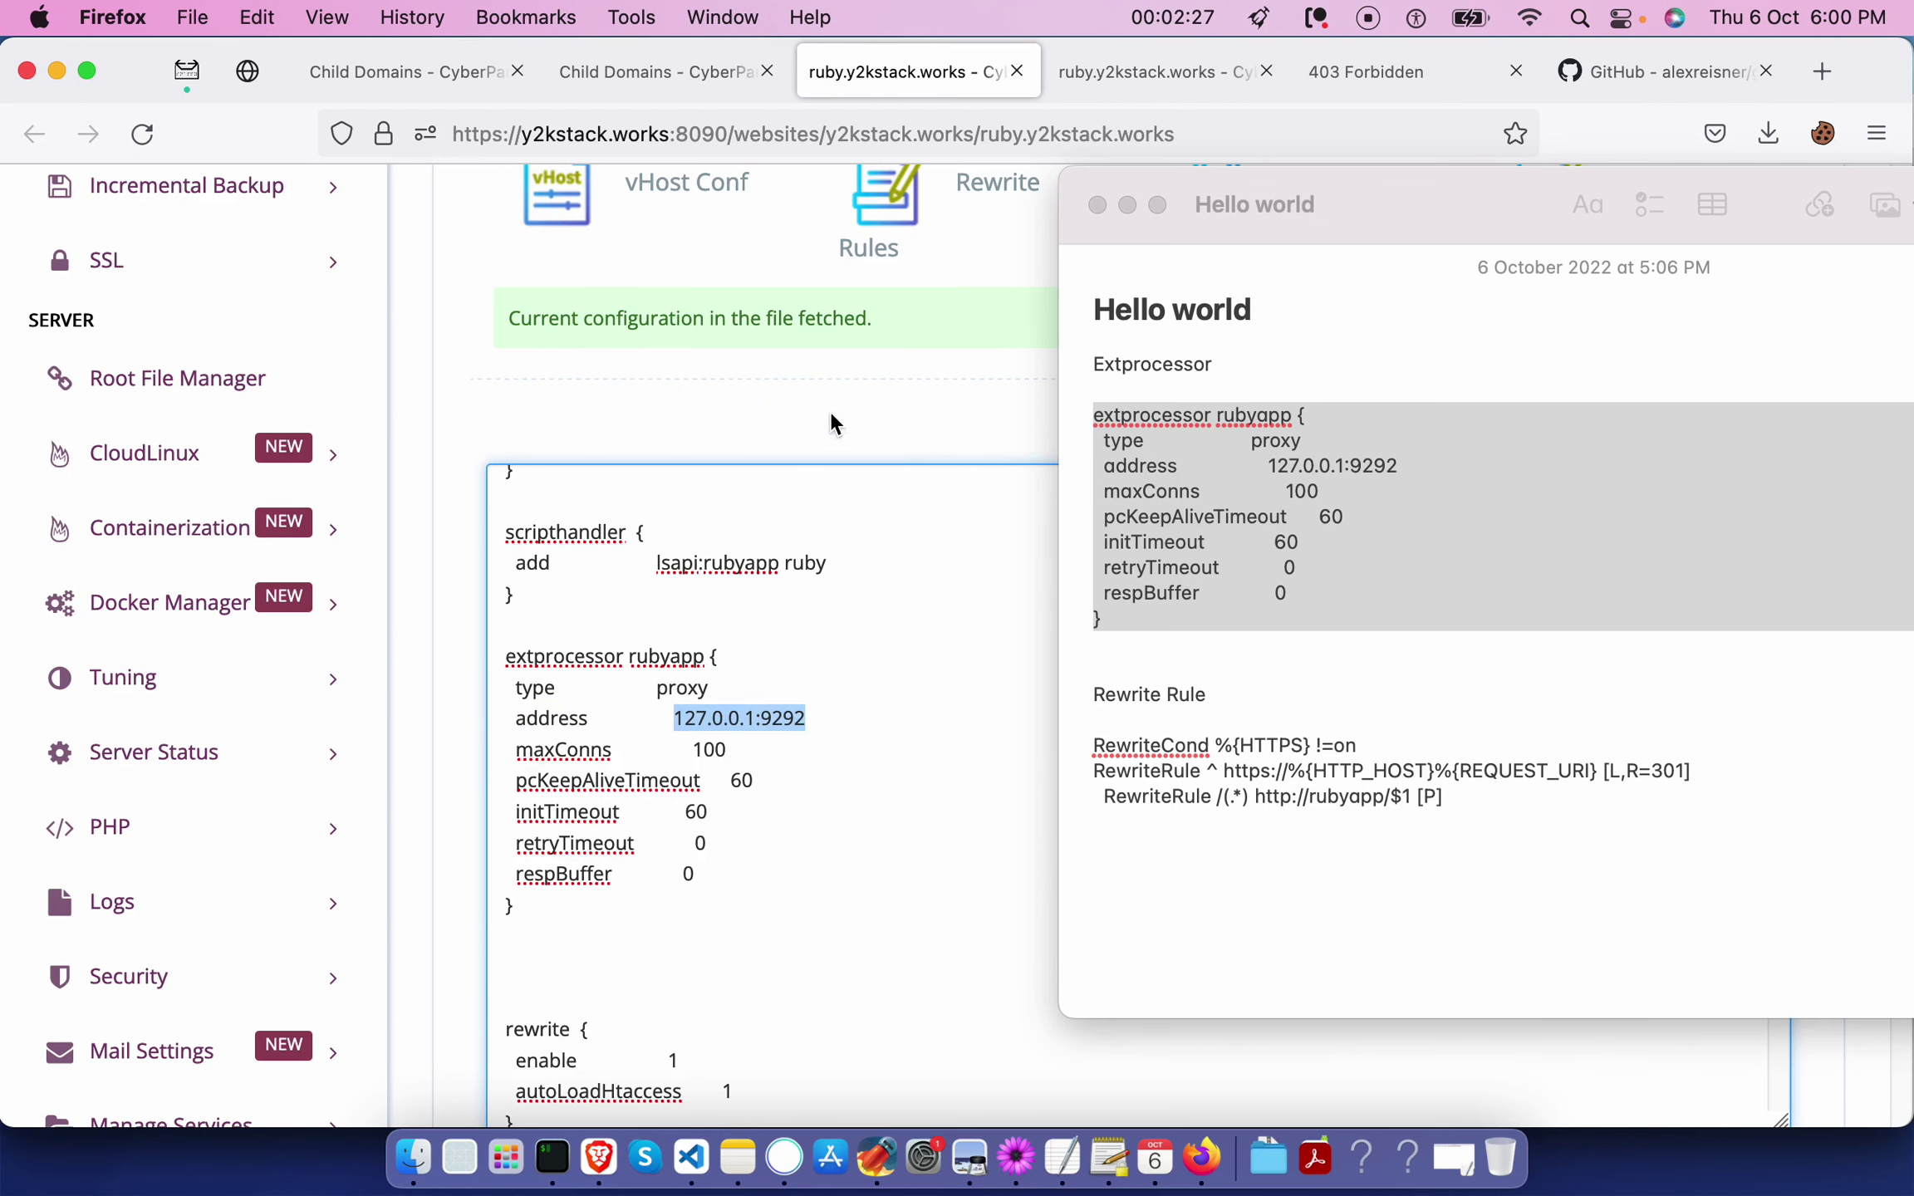
left_click(552, 1158)
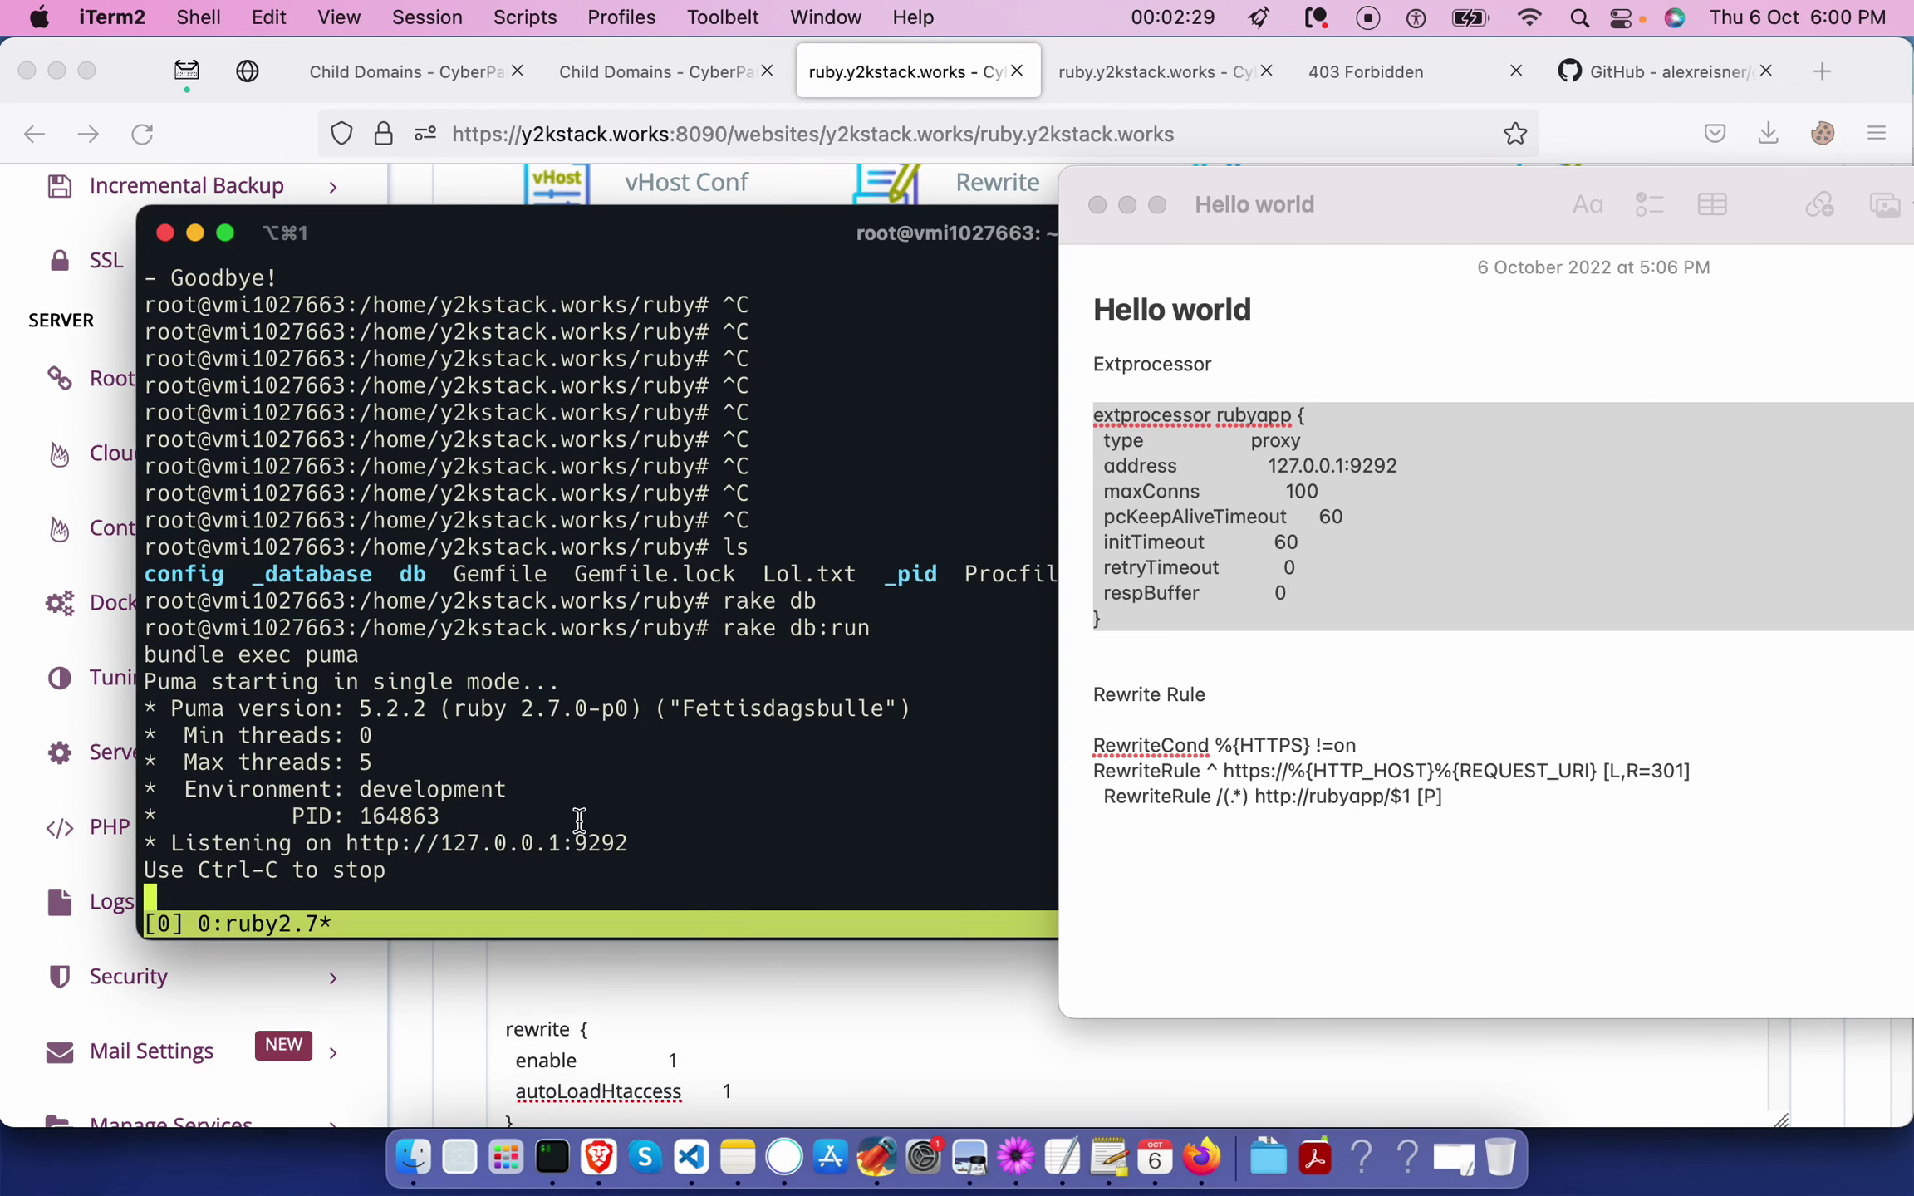
left_click_drag(348, 843, 641, 841)
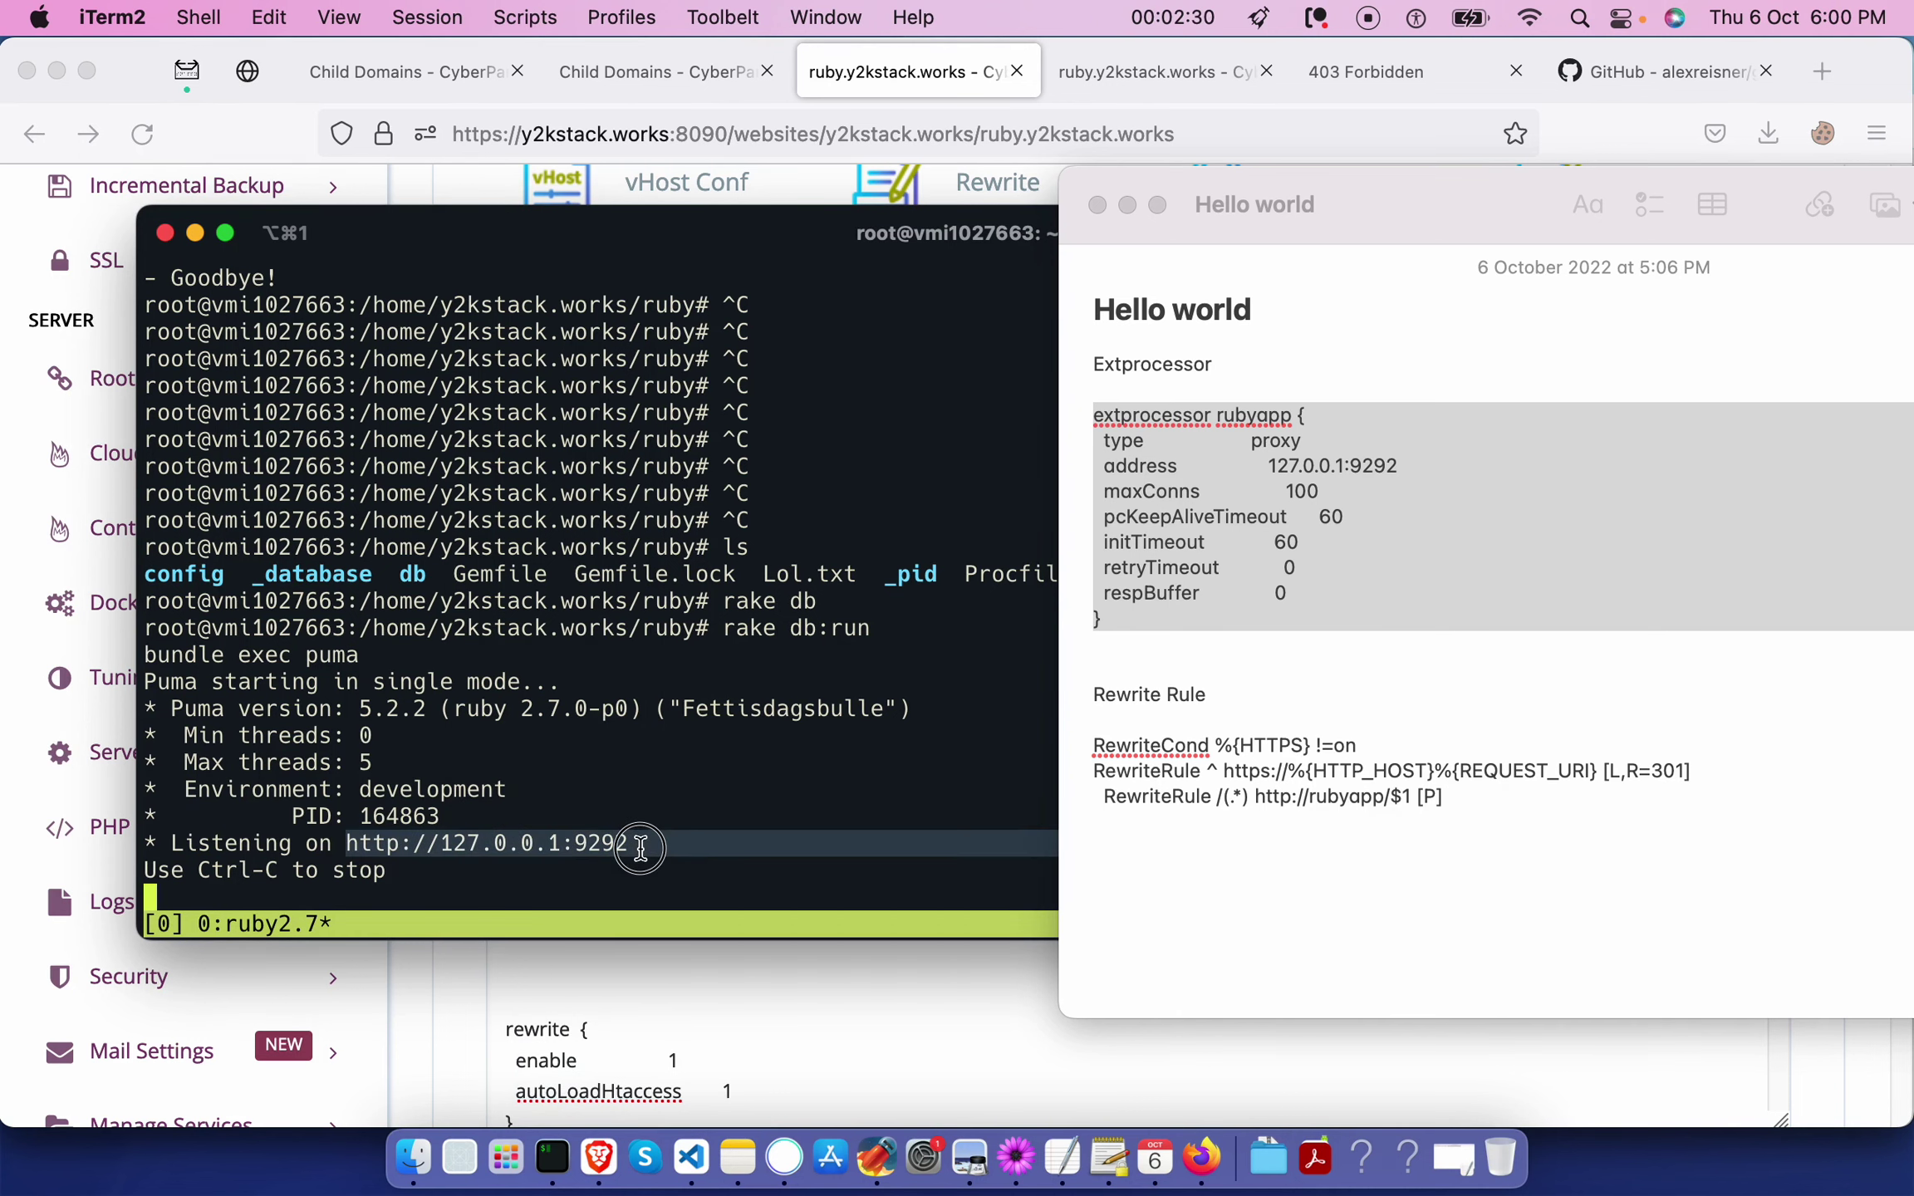
left_click(702, 1015)
double_click(666, 656)
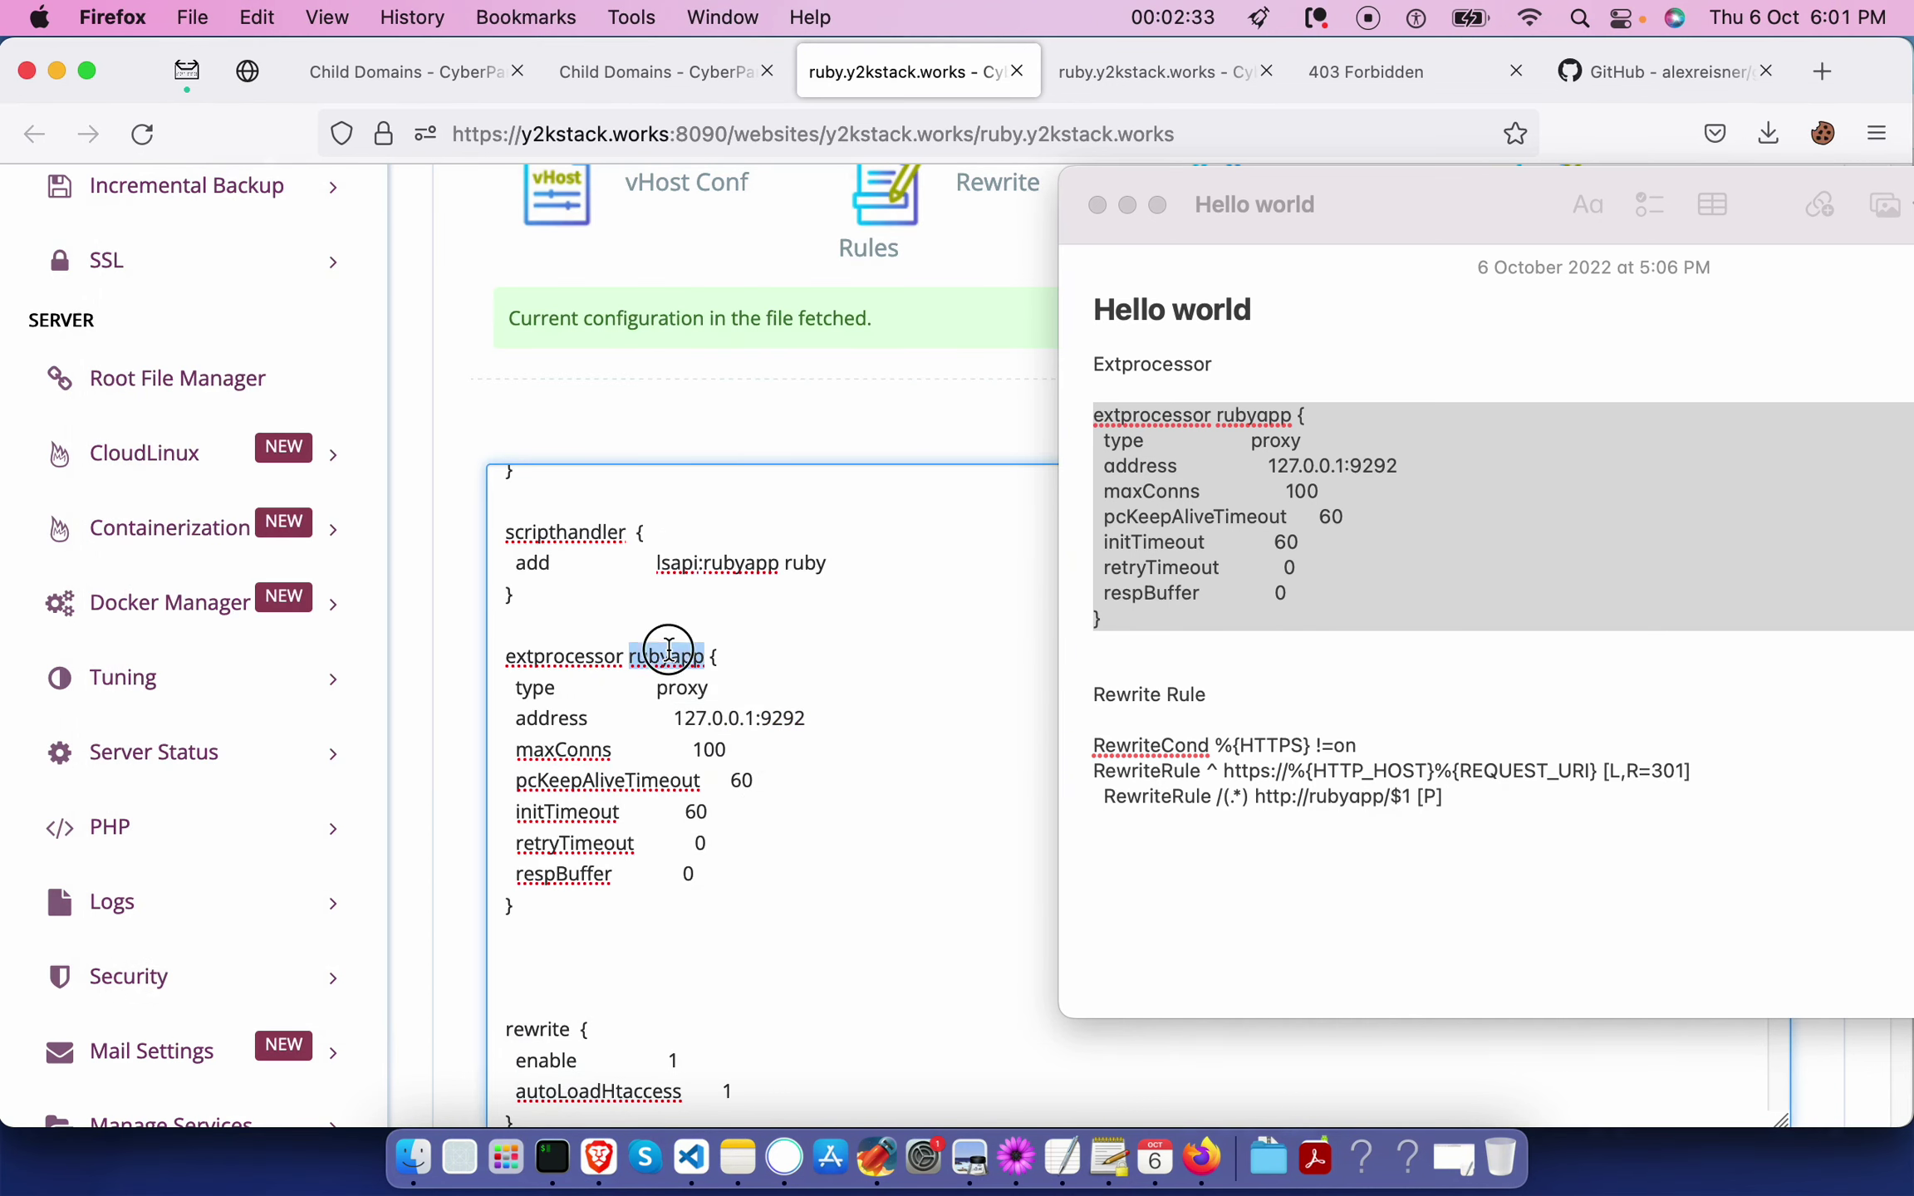
left_click(559, 536)
double_click(558, 535)
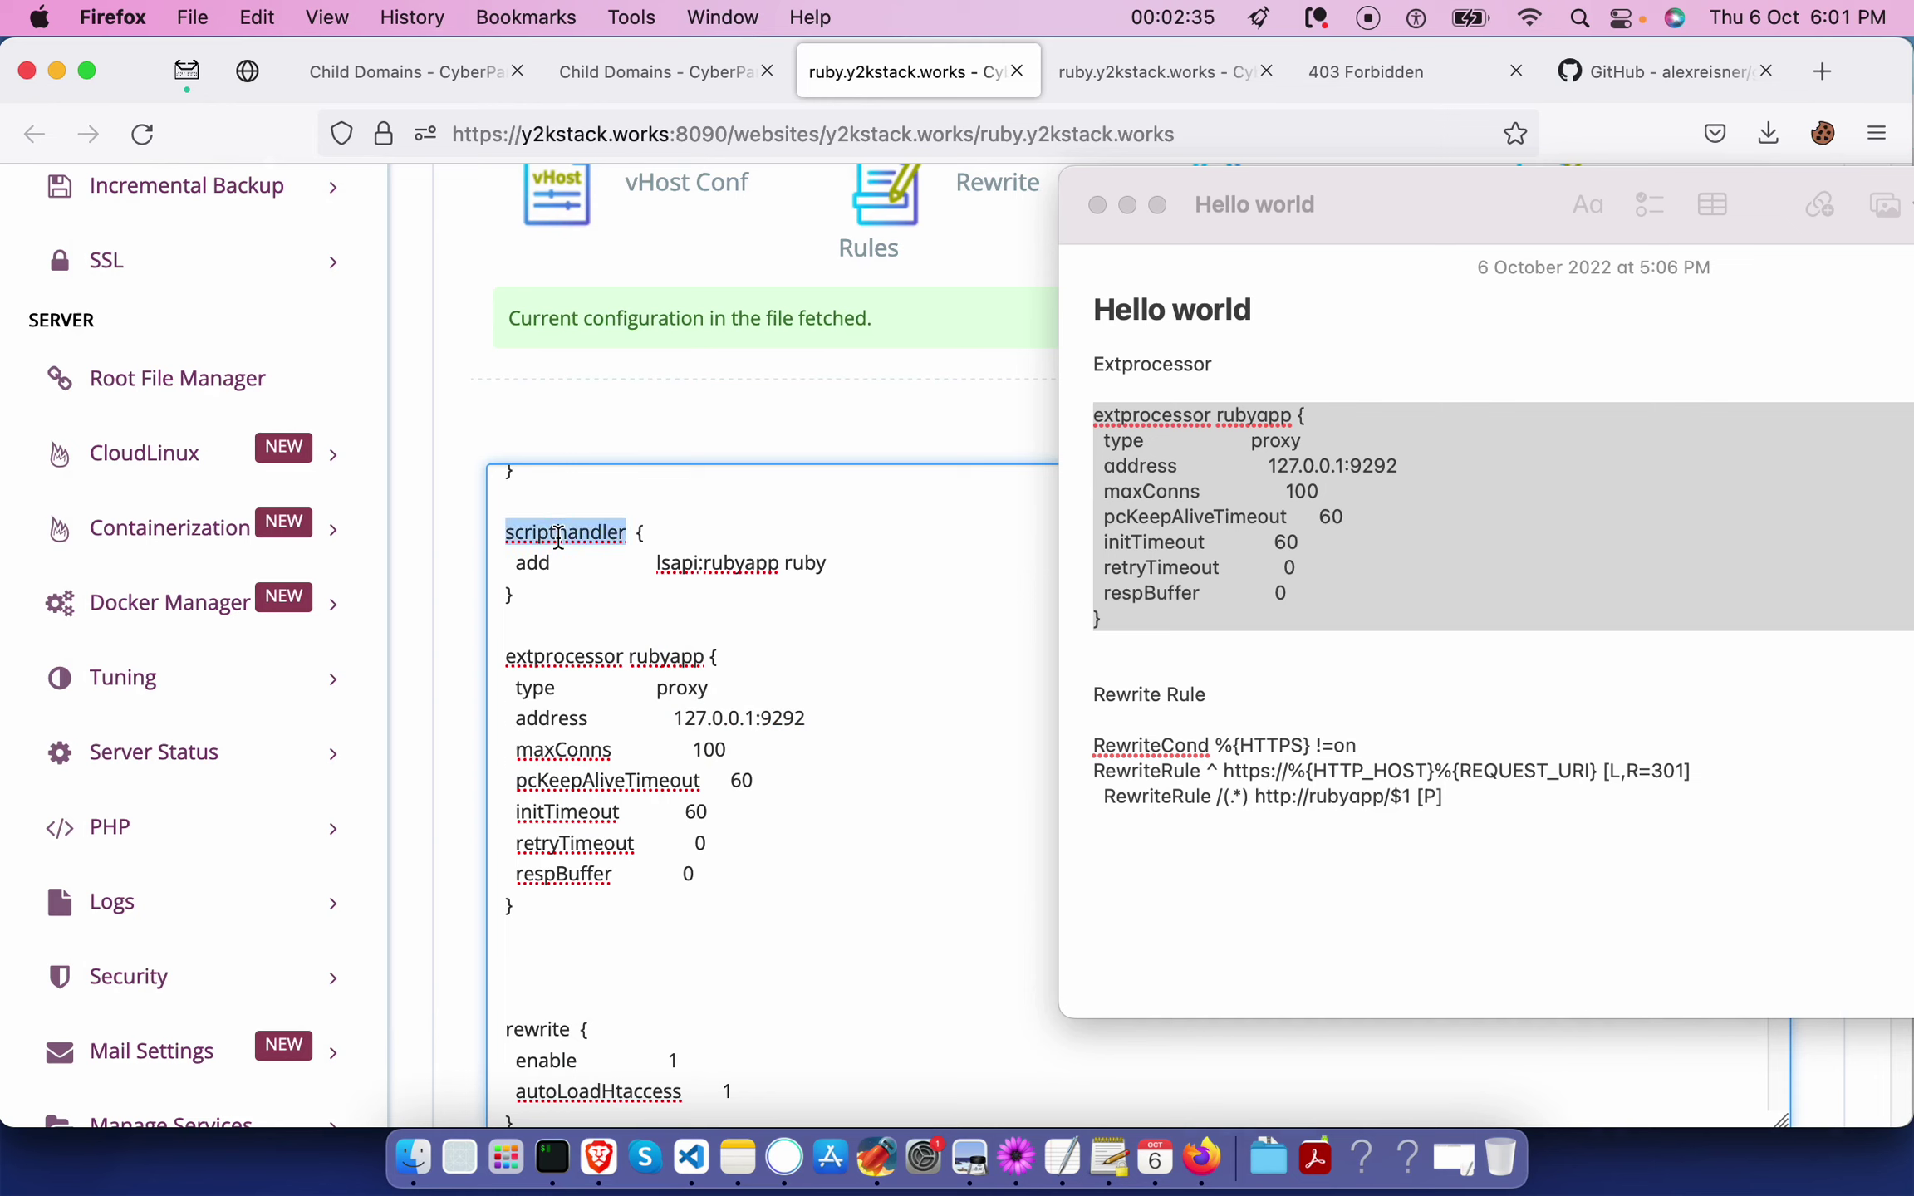
double_click(680, 568)
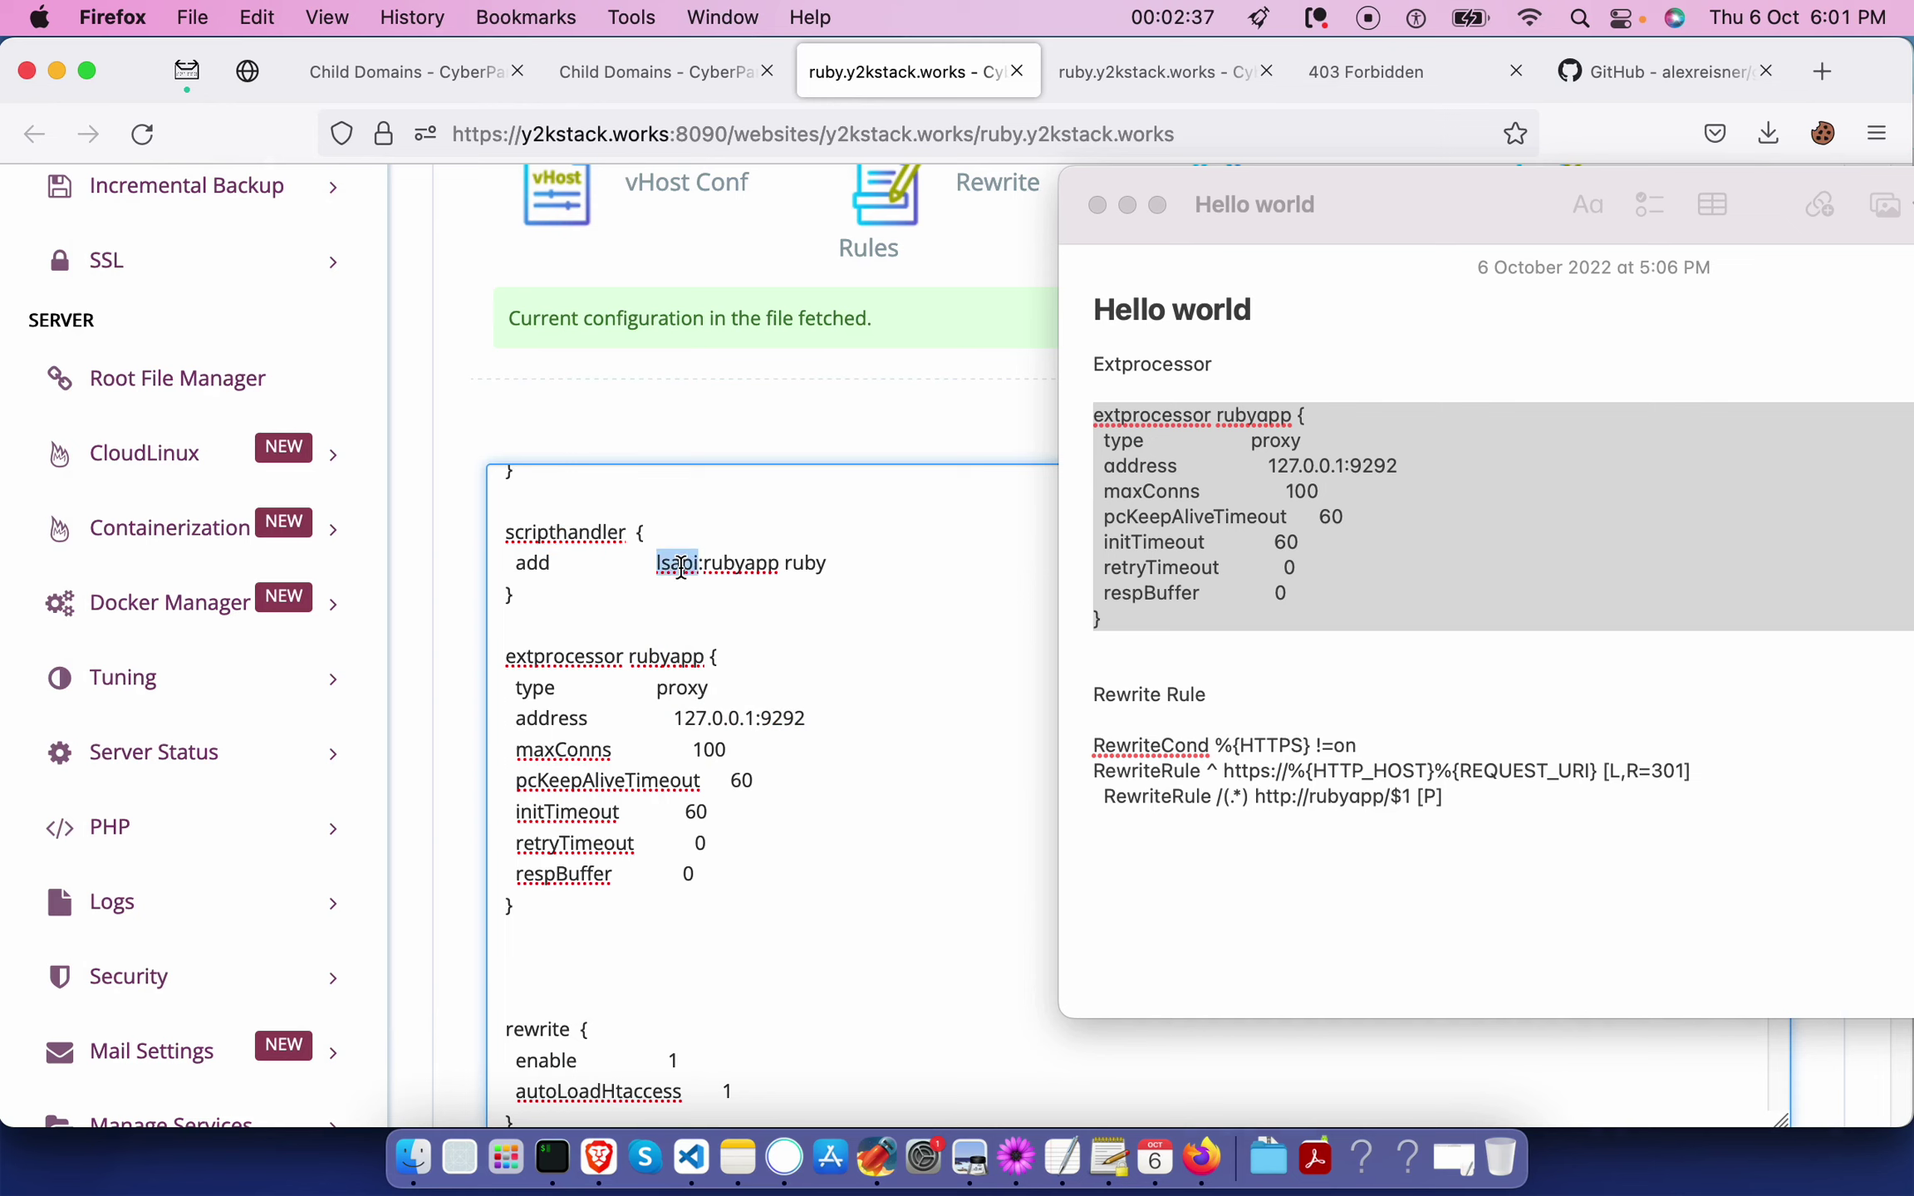
double_click(737, 563)
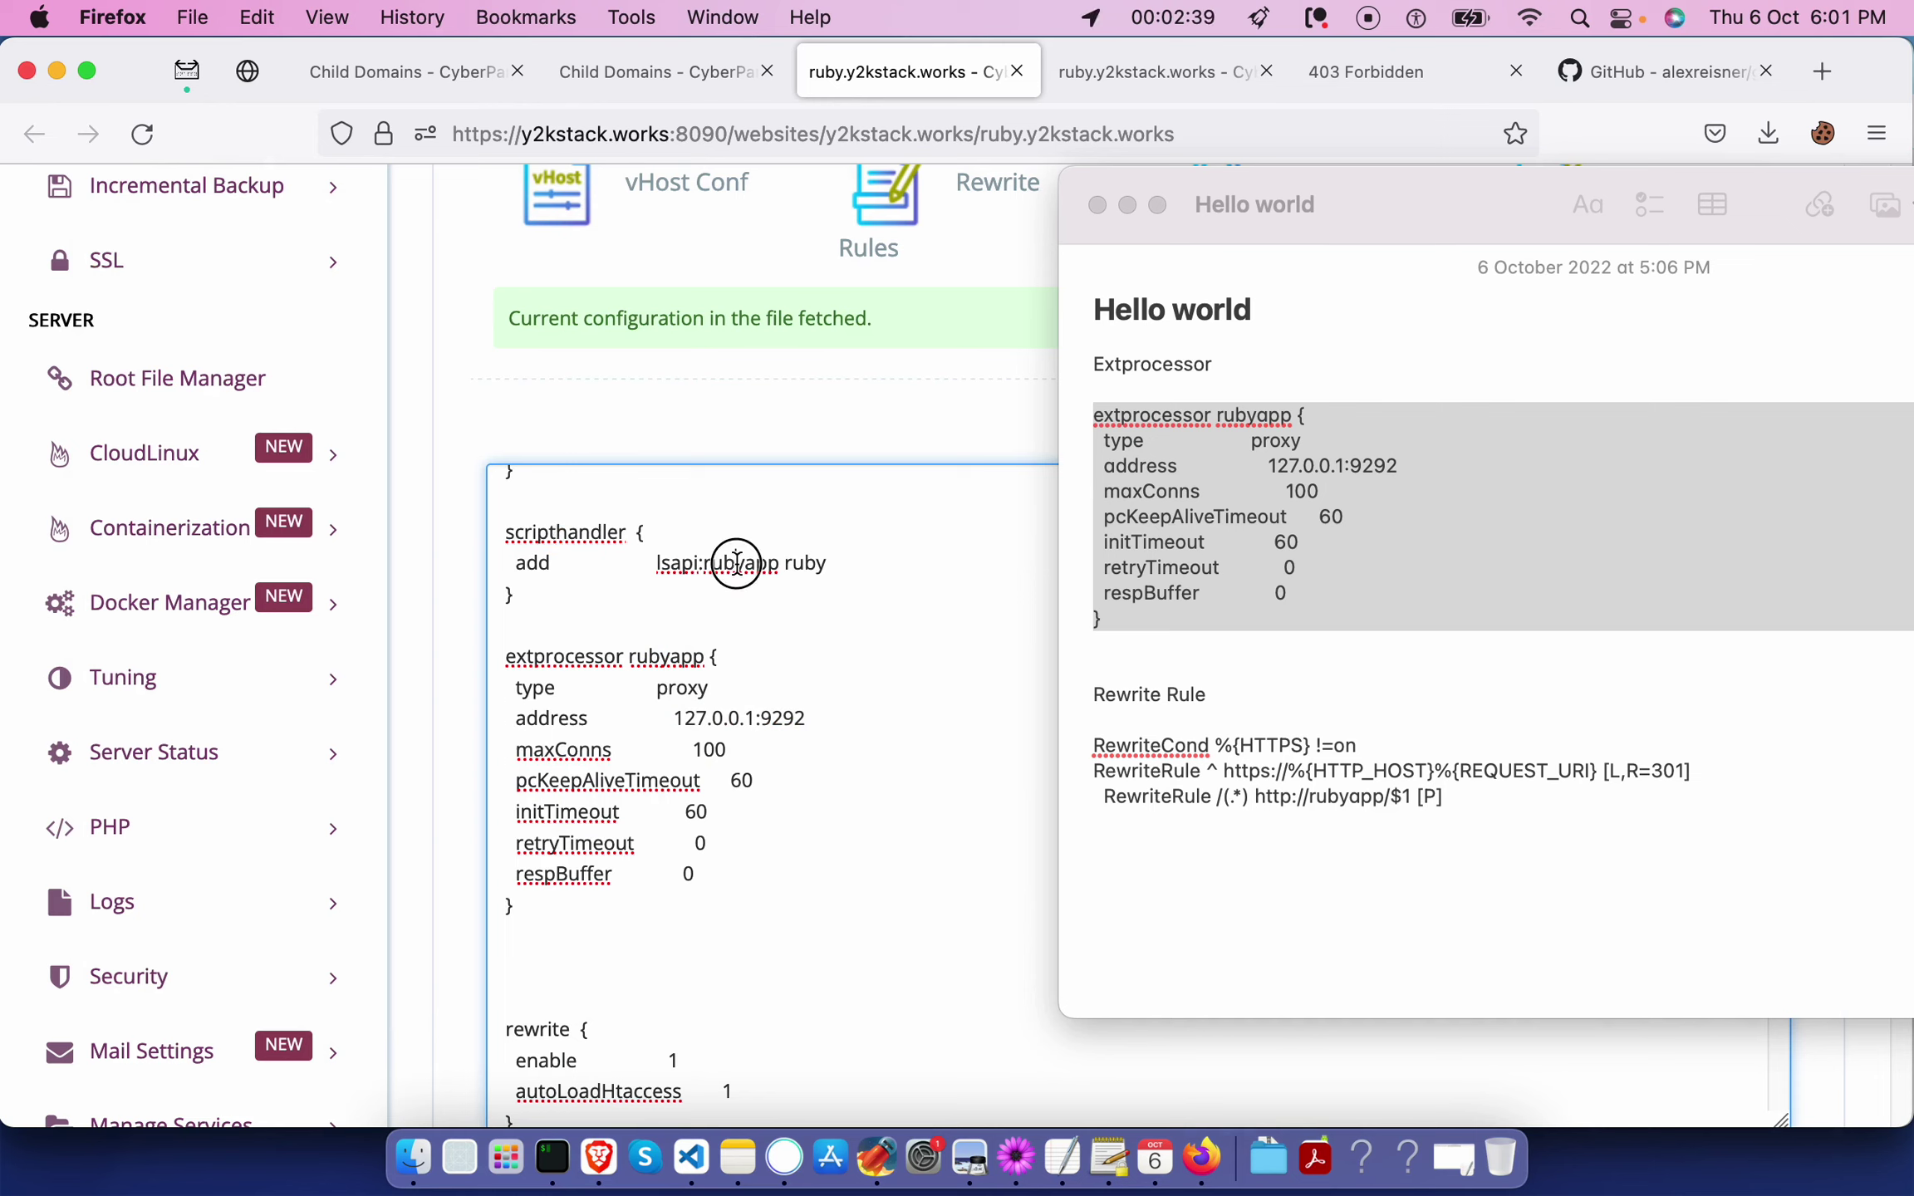
double_click(670, 658)
double_click(743, 567)
scroll(818, 729, "down", 4)
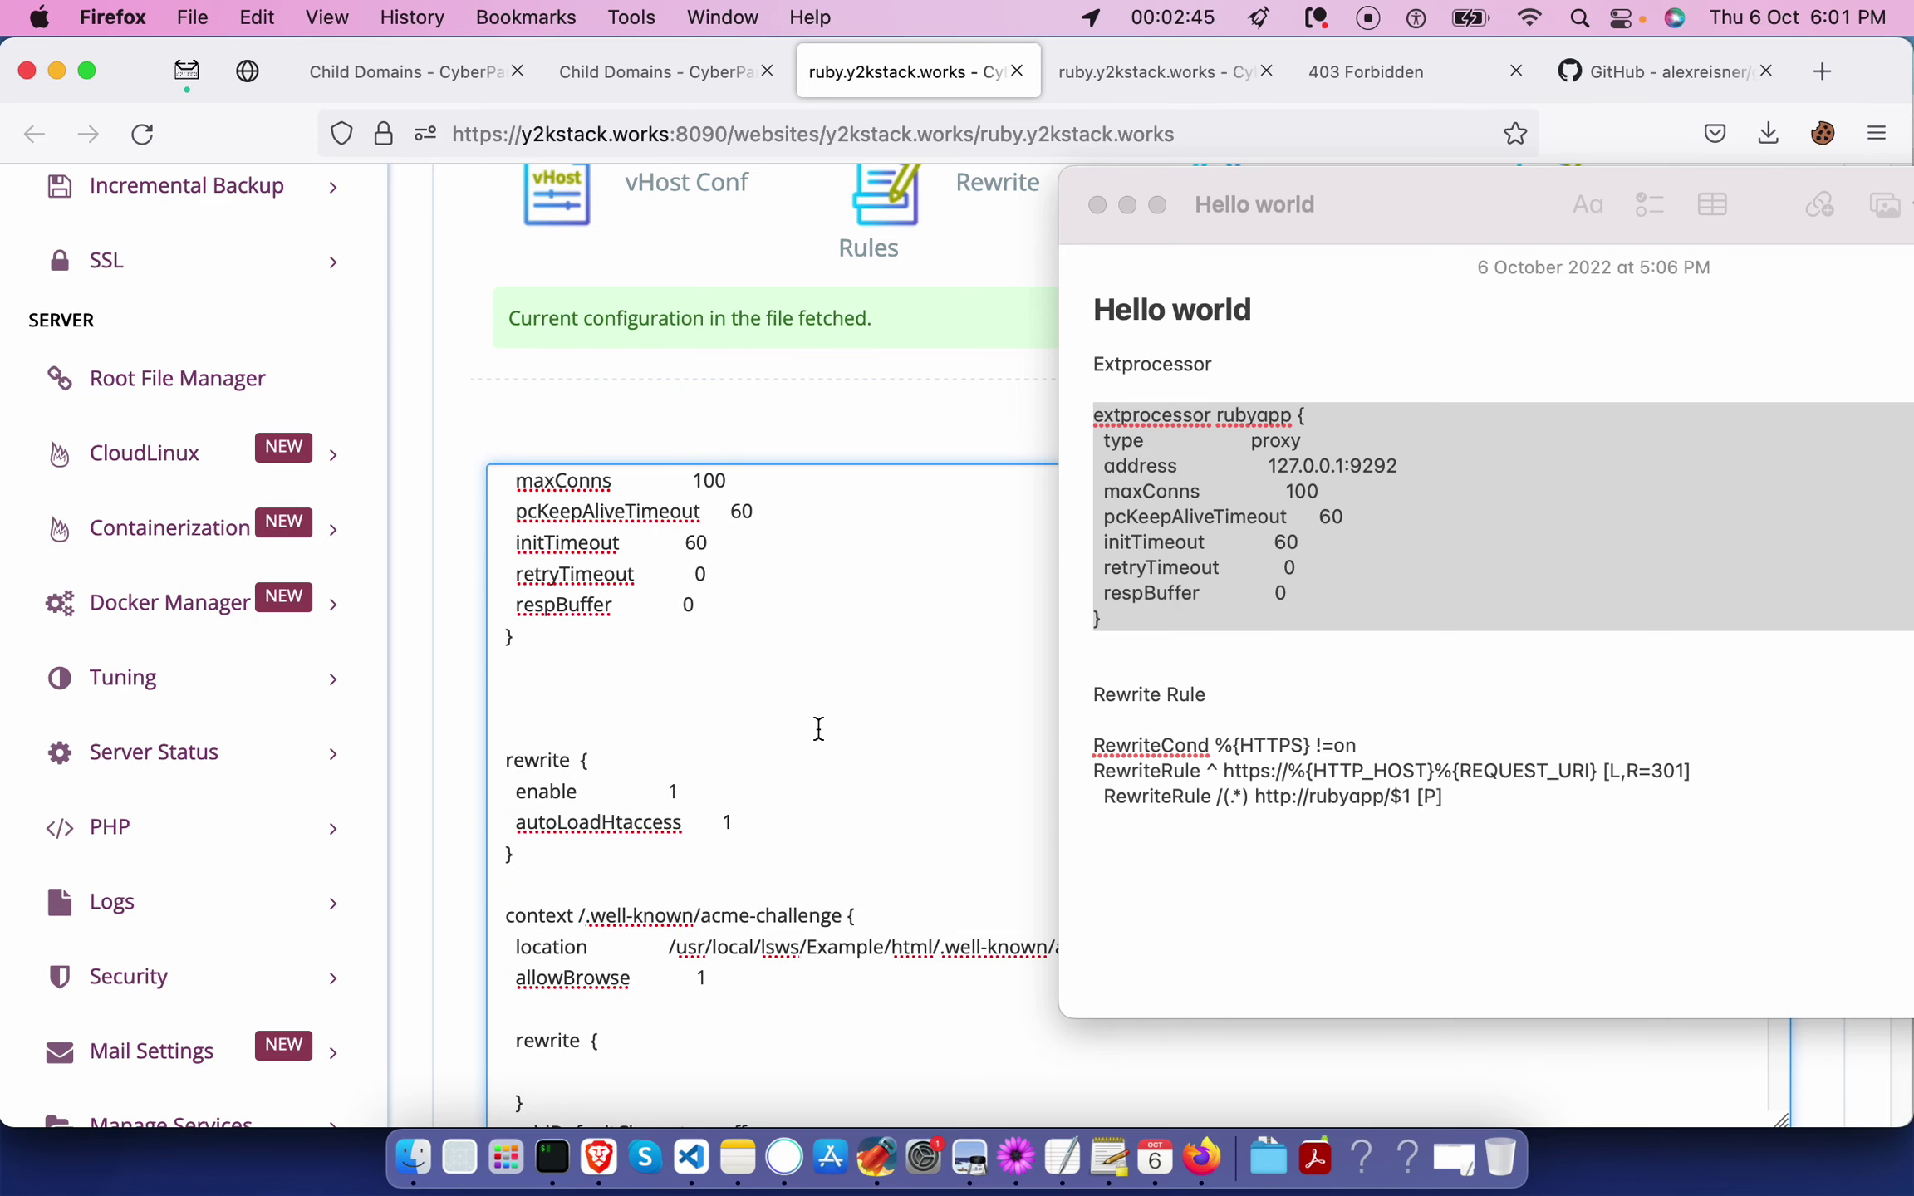
scroll(818, 728, "down", 1)
left_click(677, 688)
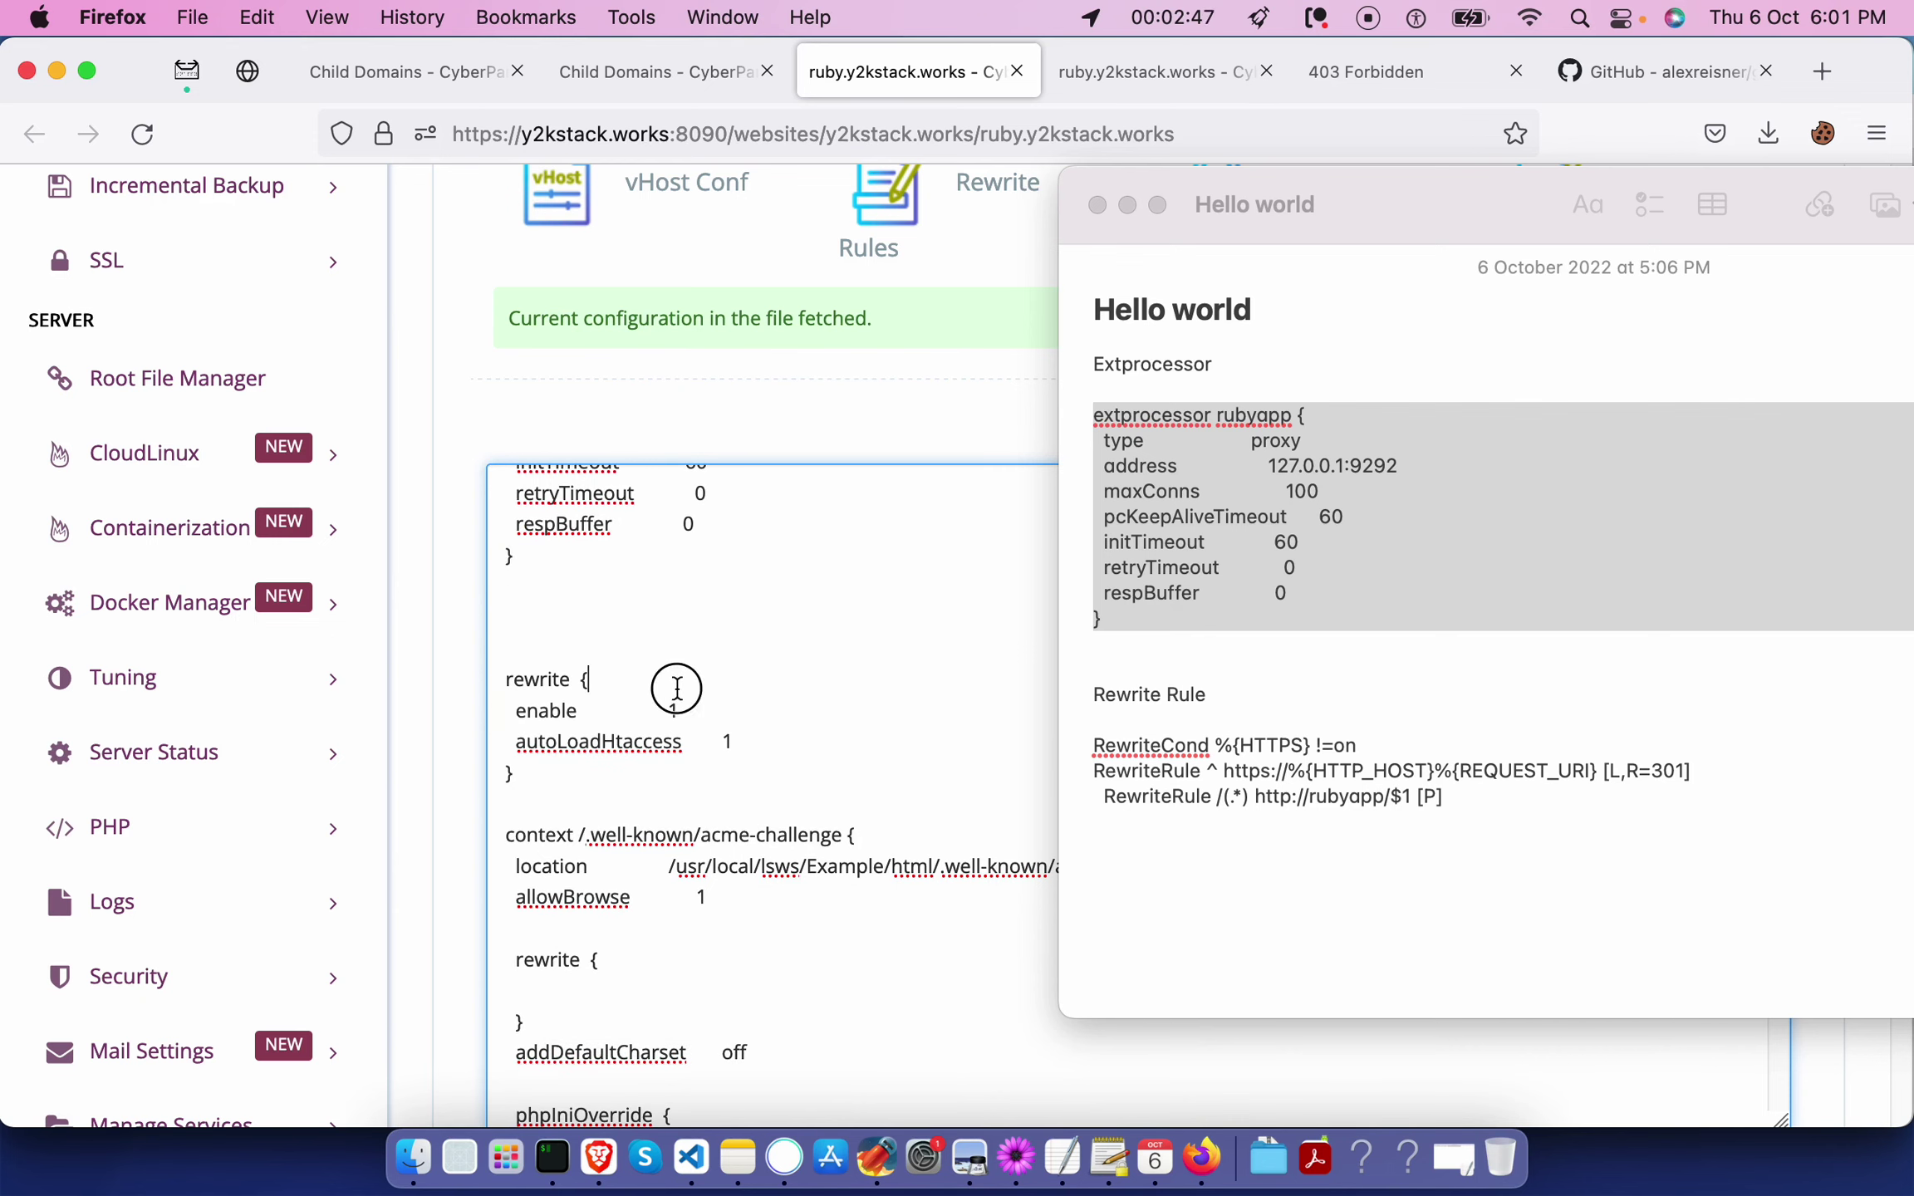
key("Return")
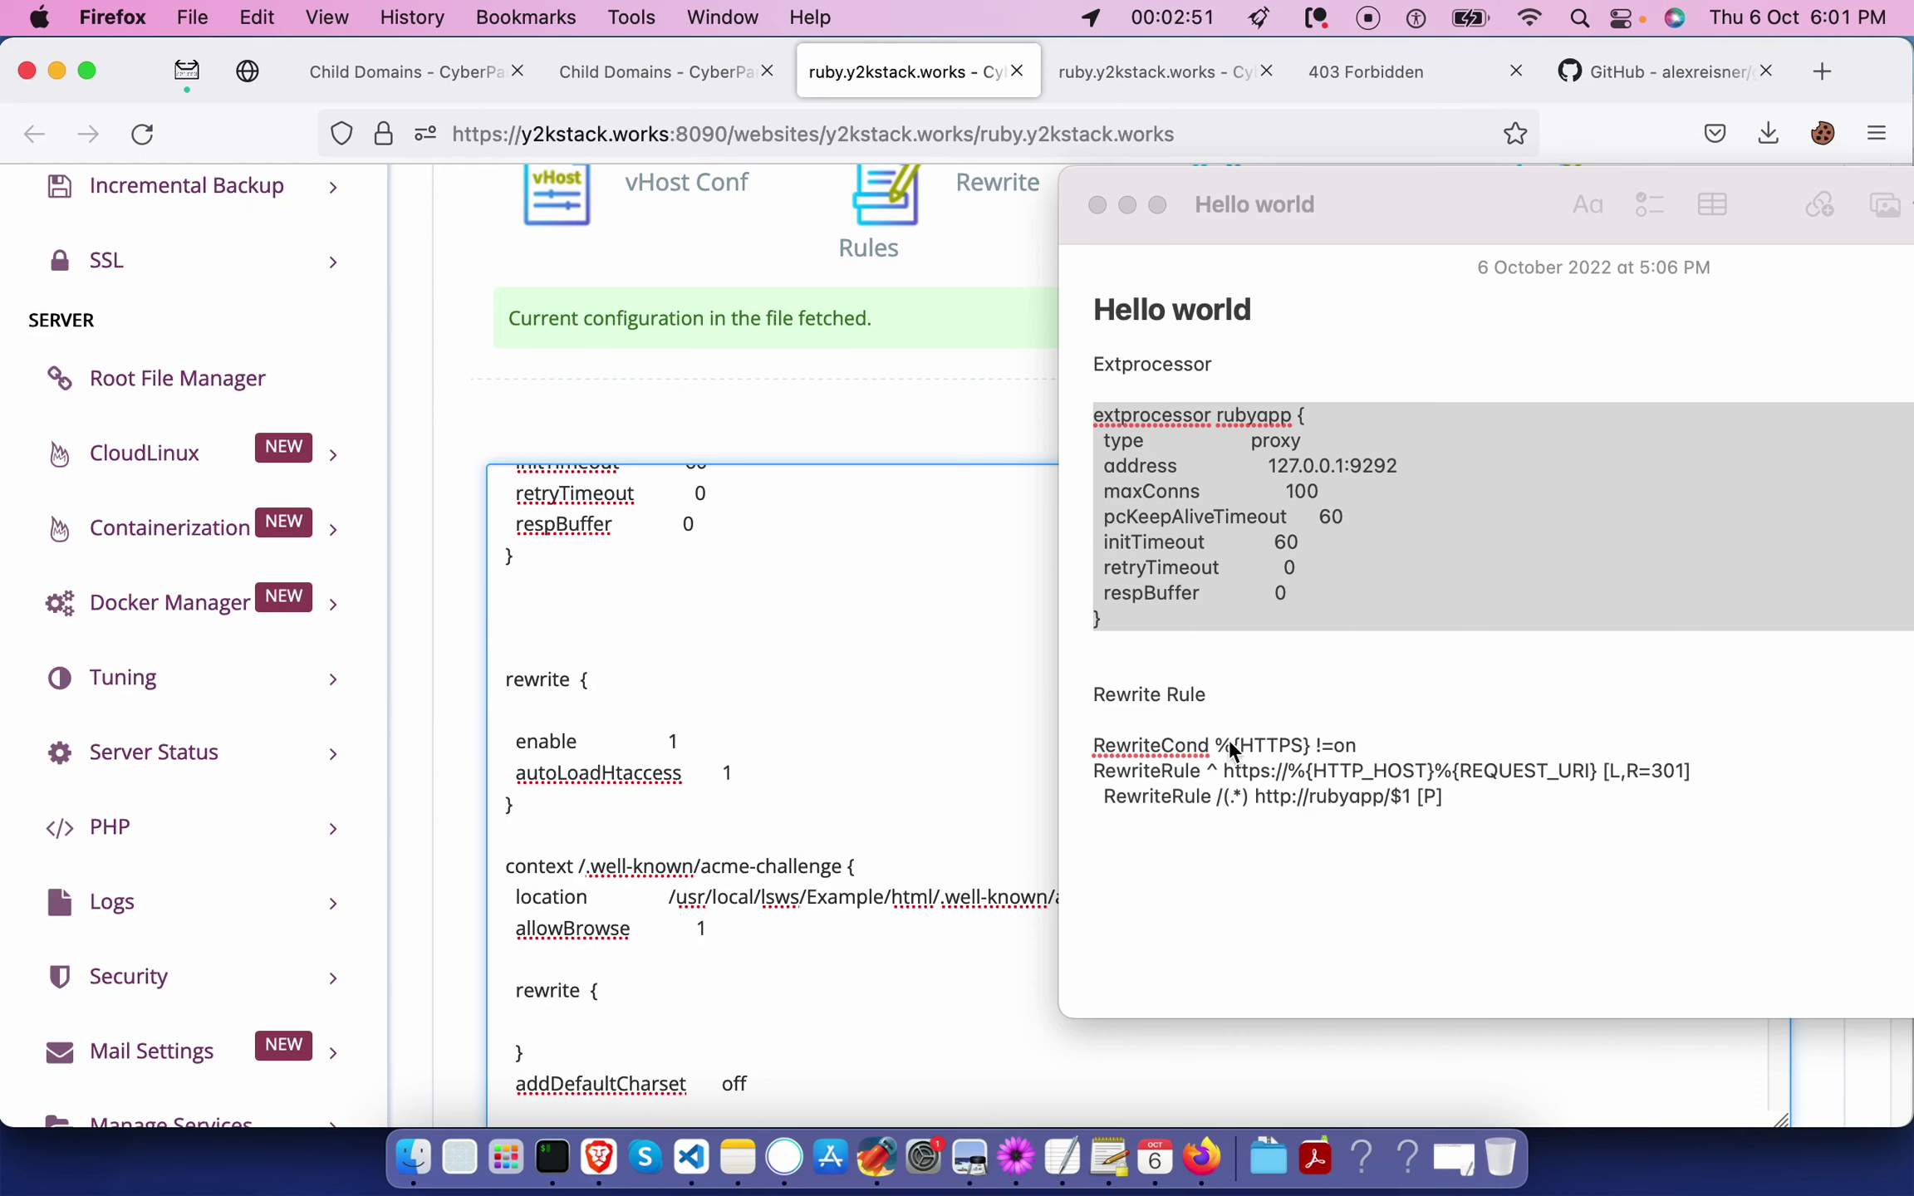
left_click(1416, 773)
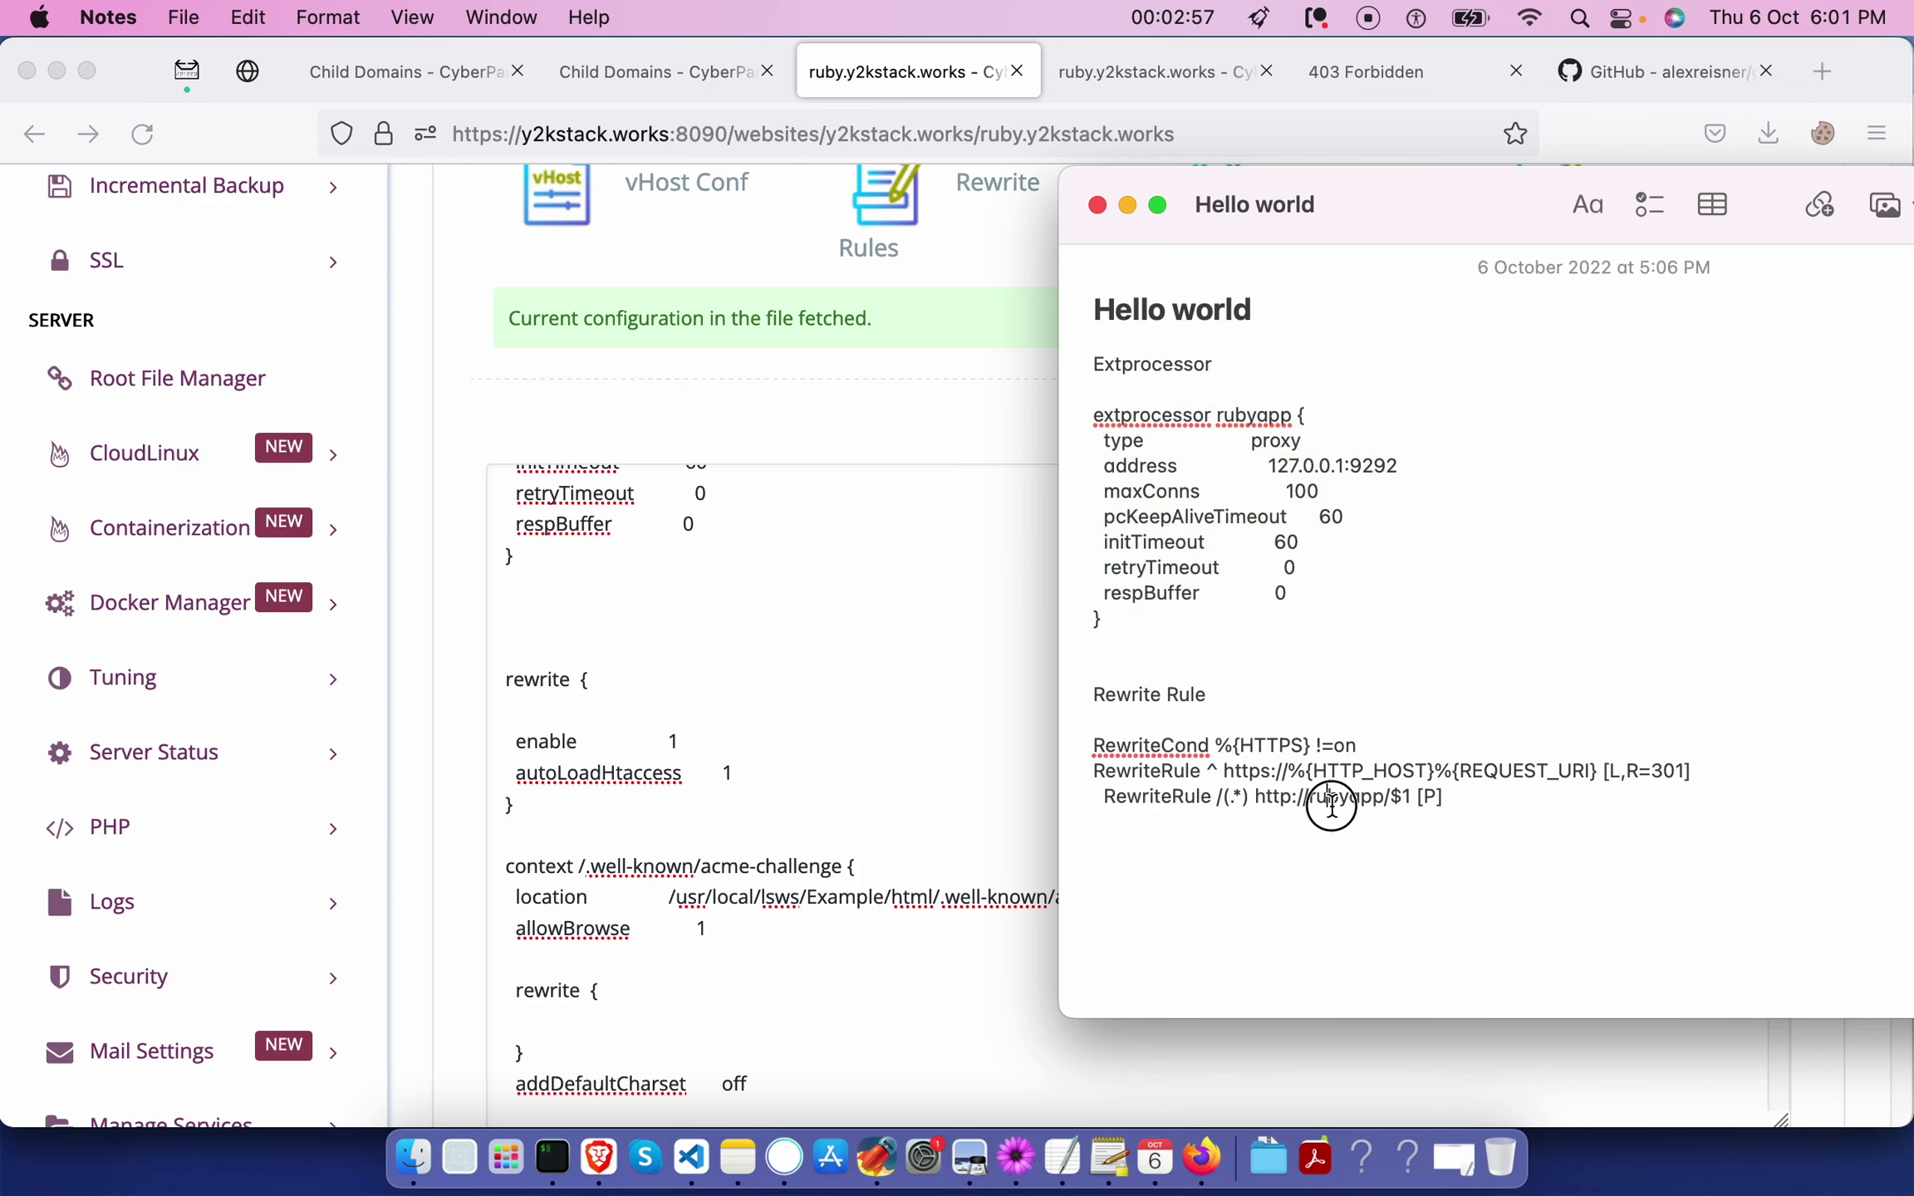
double_click(1332, 799)
left_click_drag(1431, 807, 1056, 745)
key("super+c")
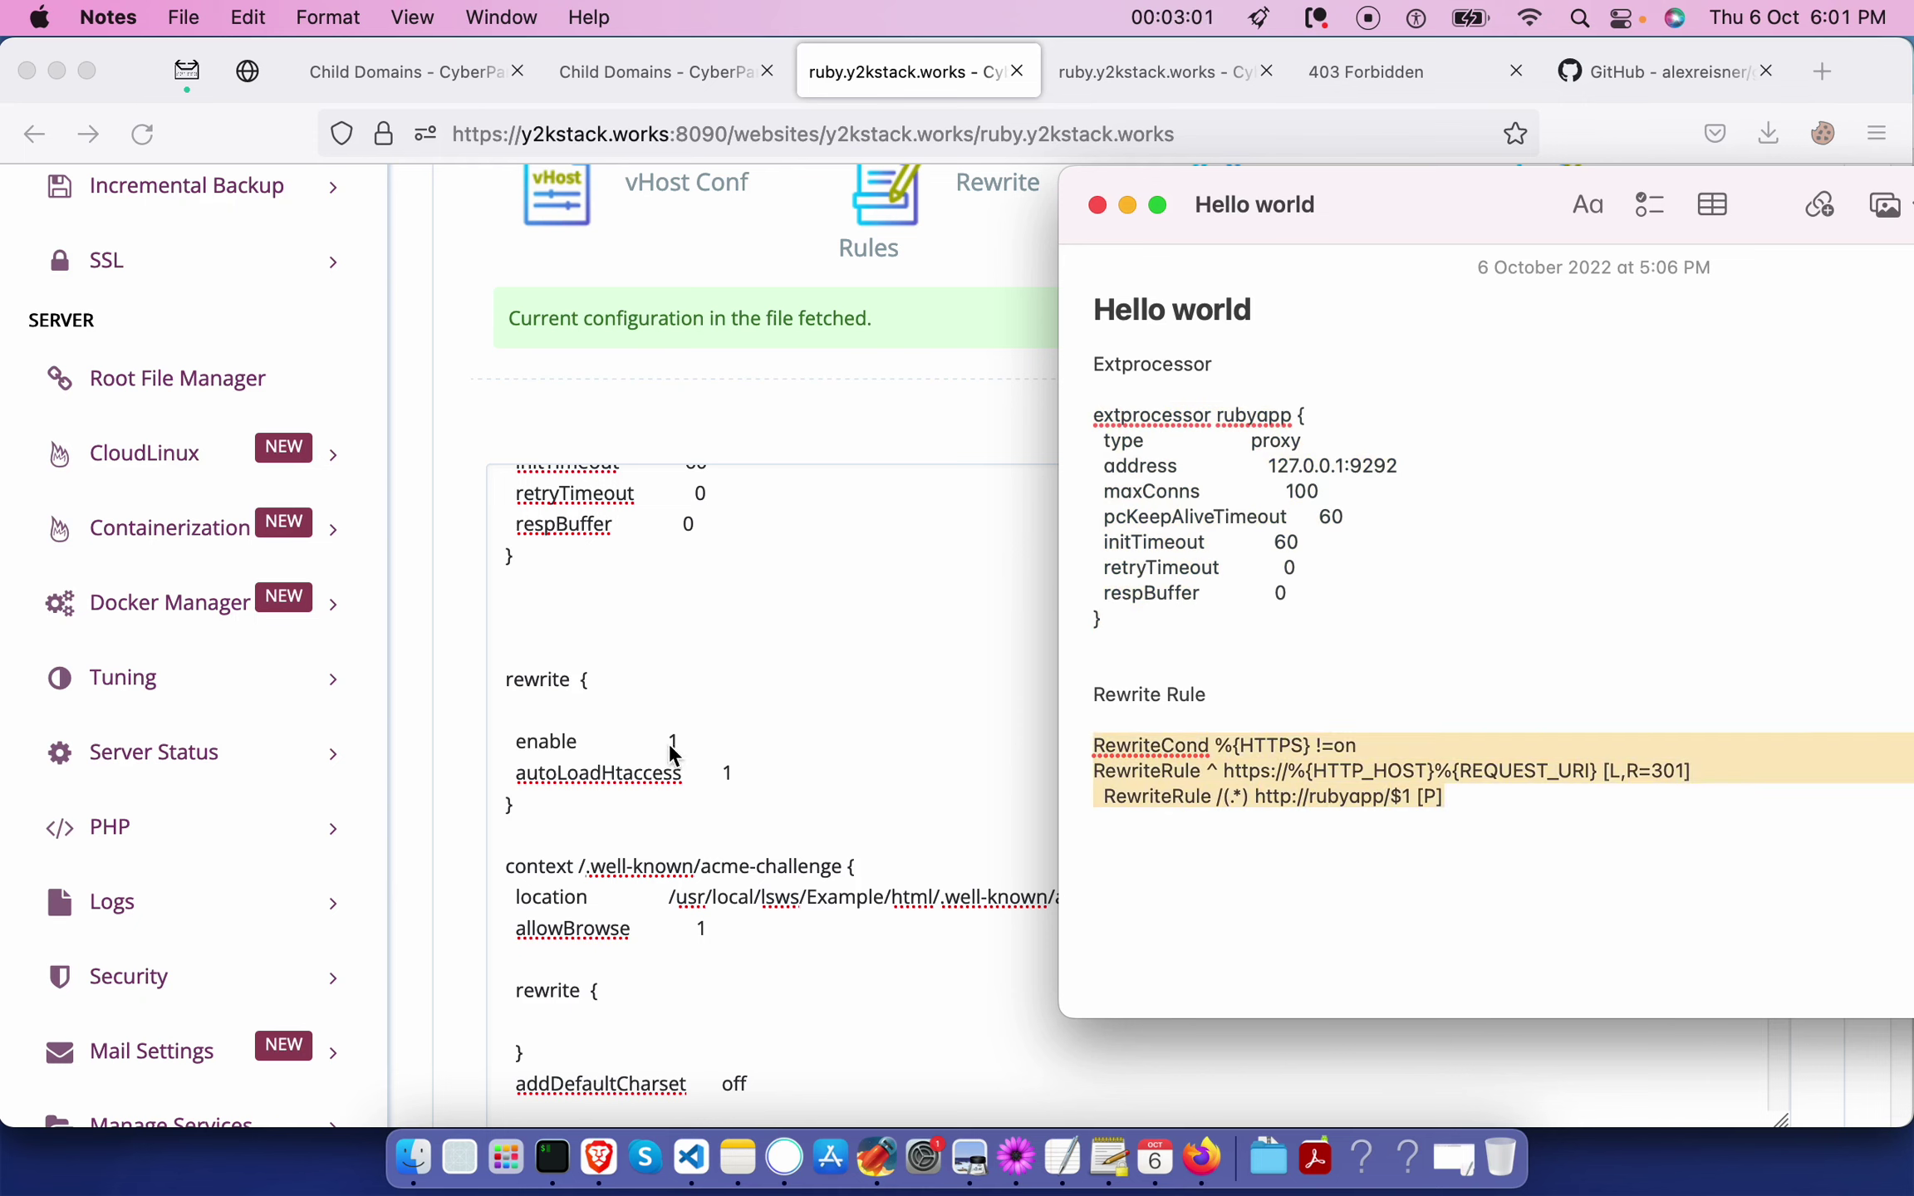
left_click(584, 714)
key("super+v")
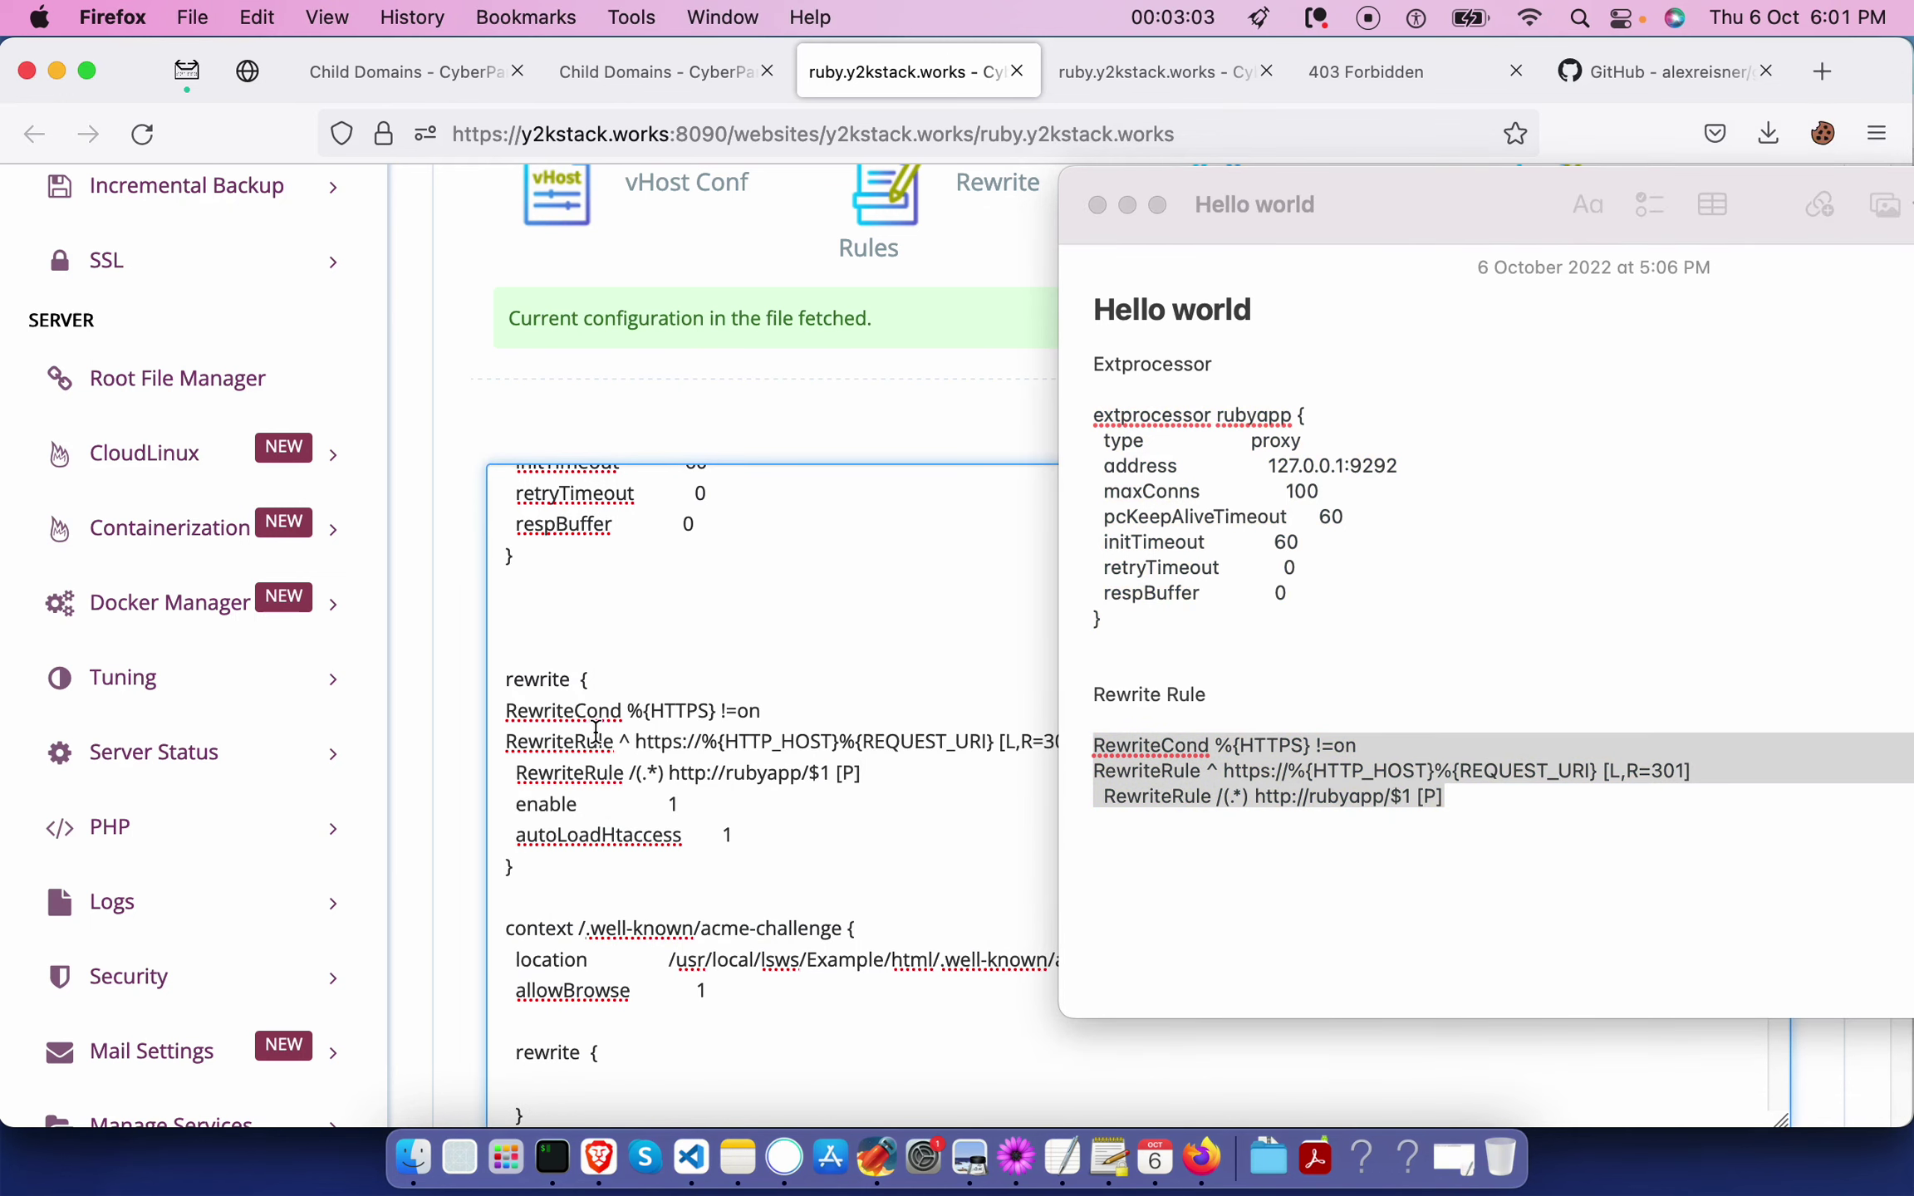
scroll(777, 613, "down", 10)
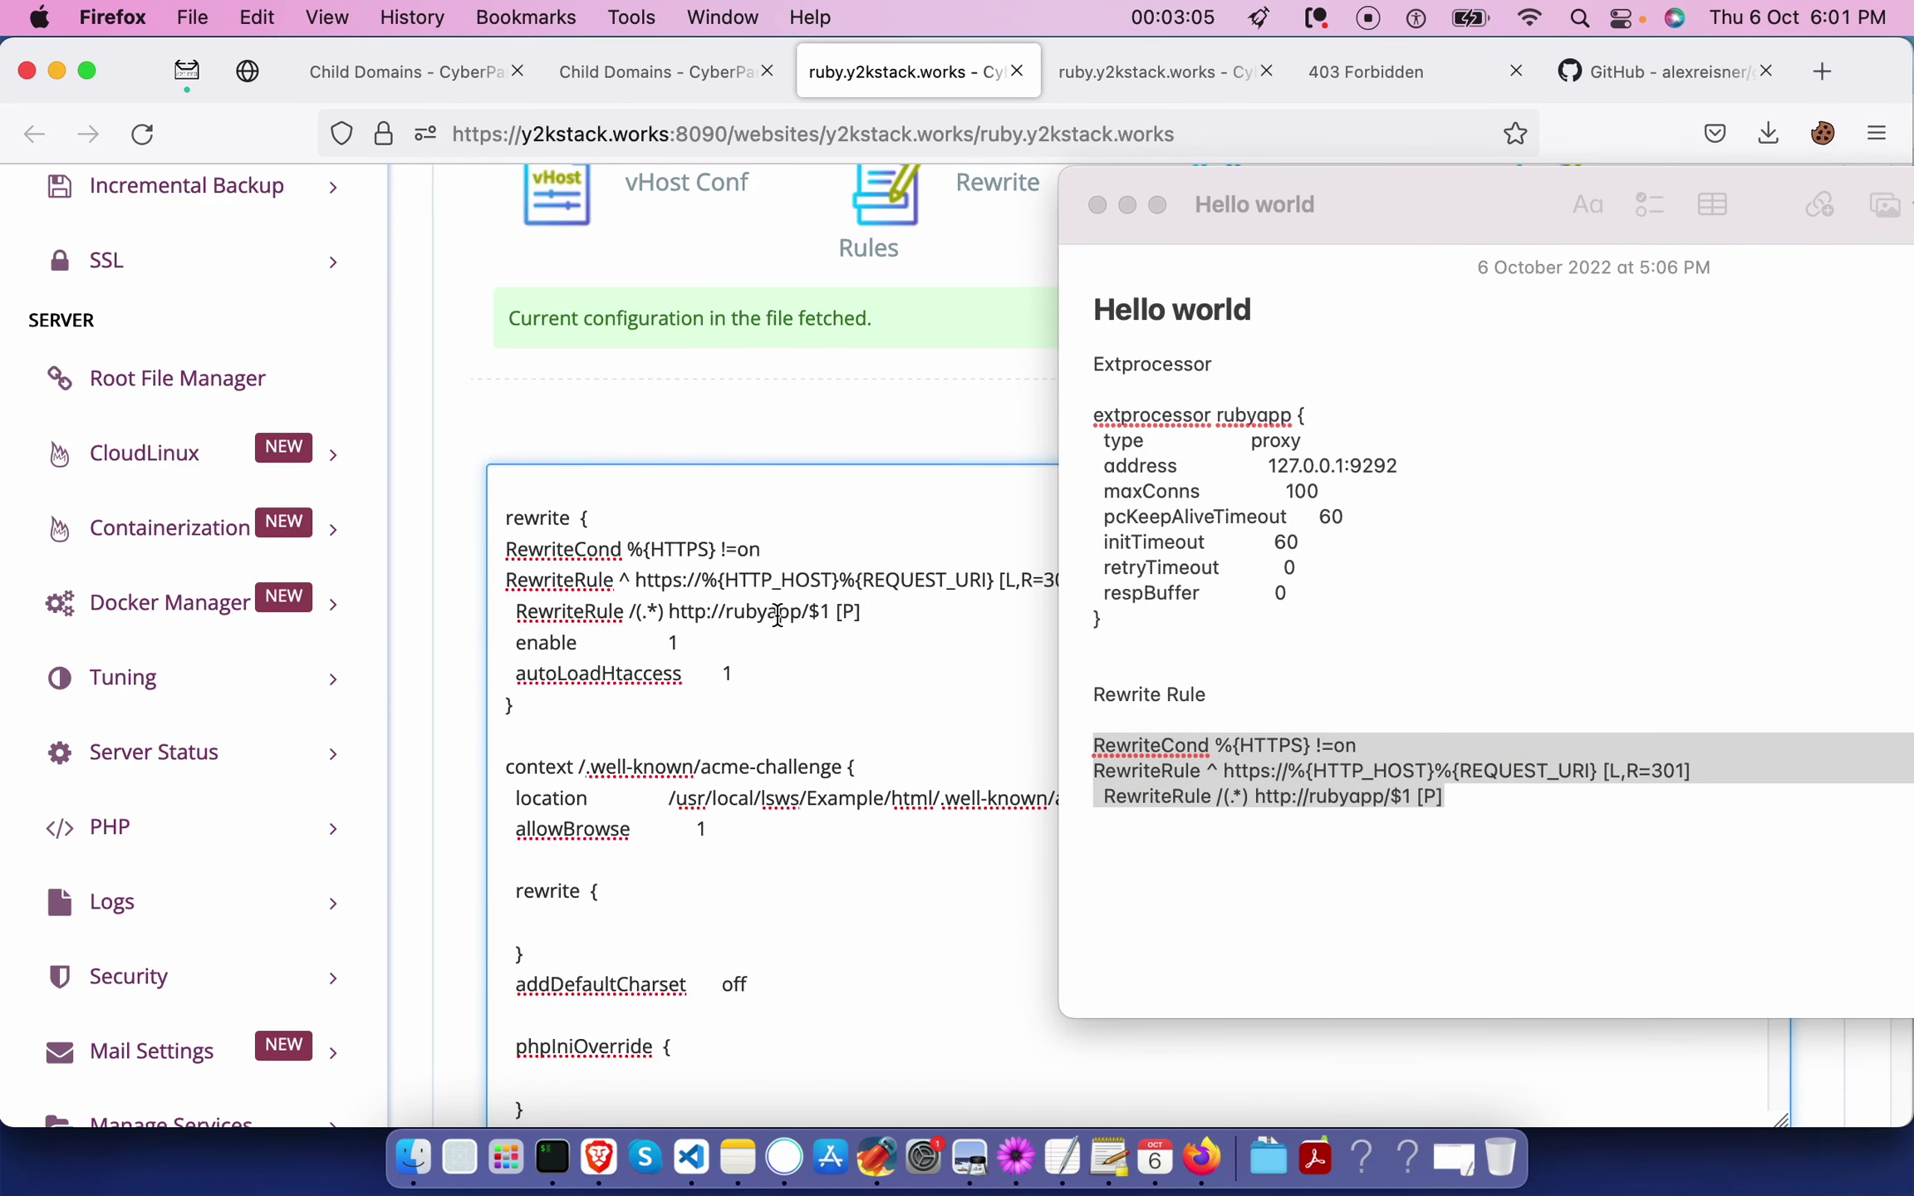
scroll(778, 616, "down", 4)
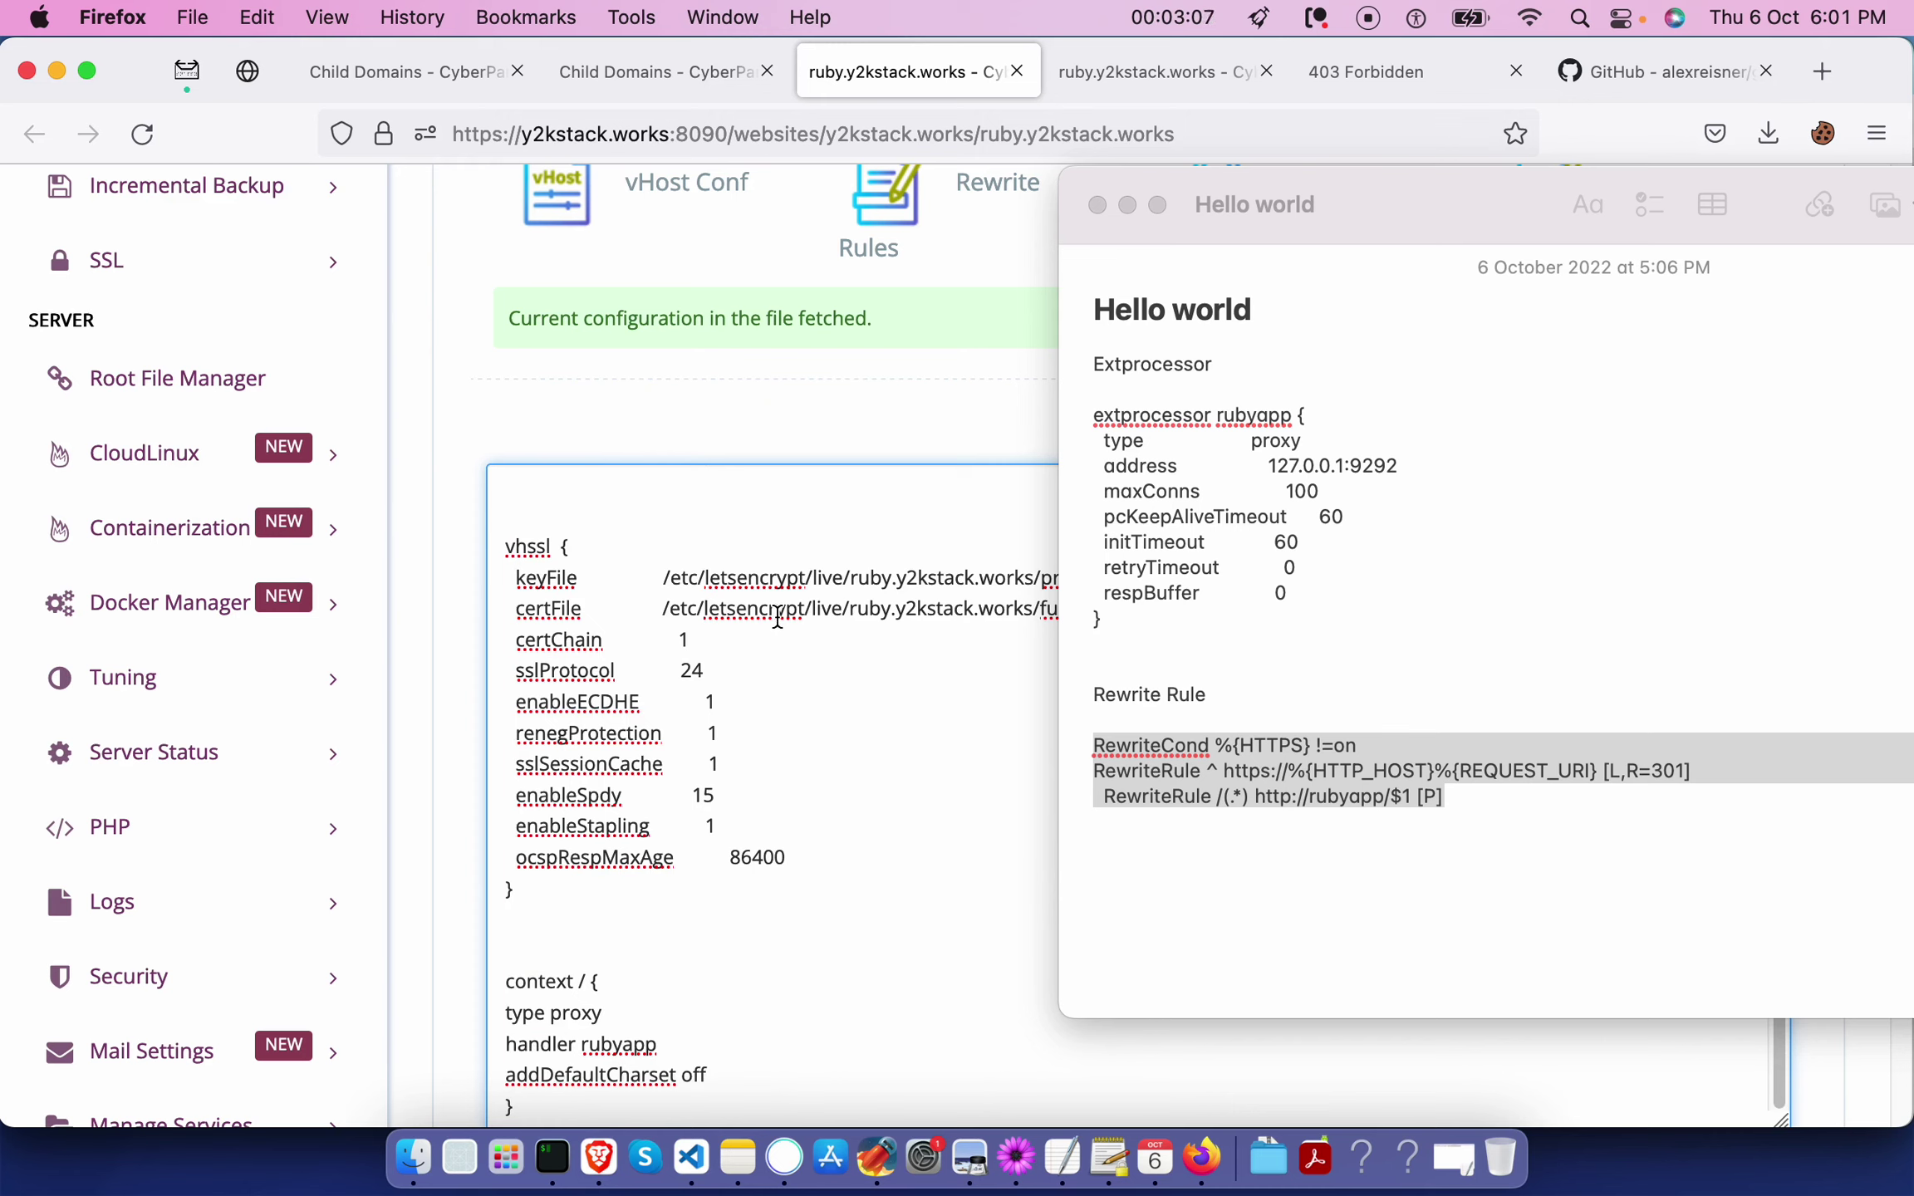
scroll(778, 619, "down", 10)
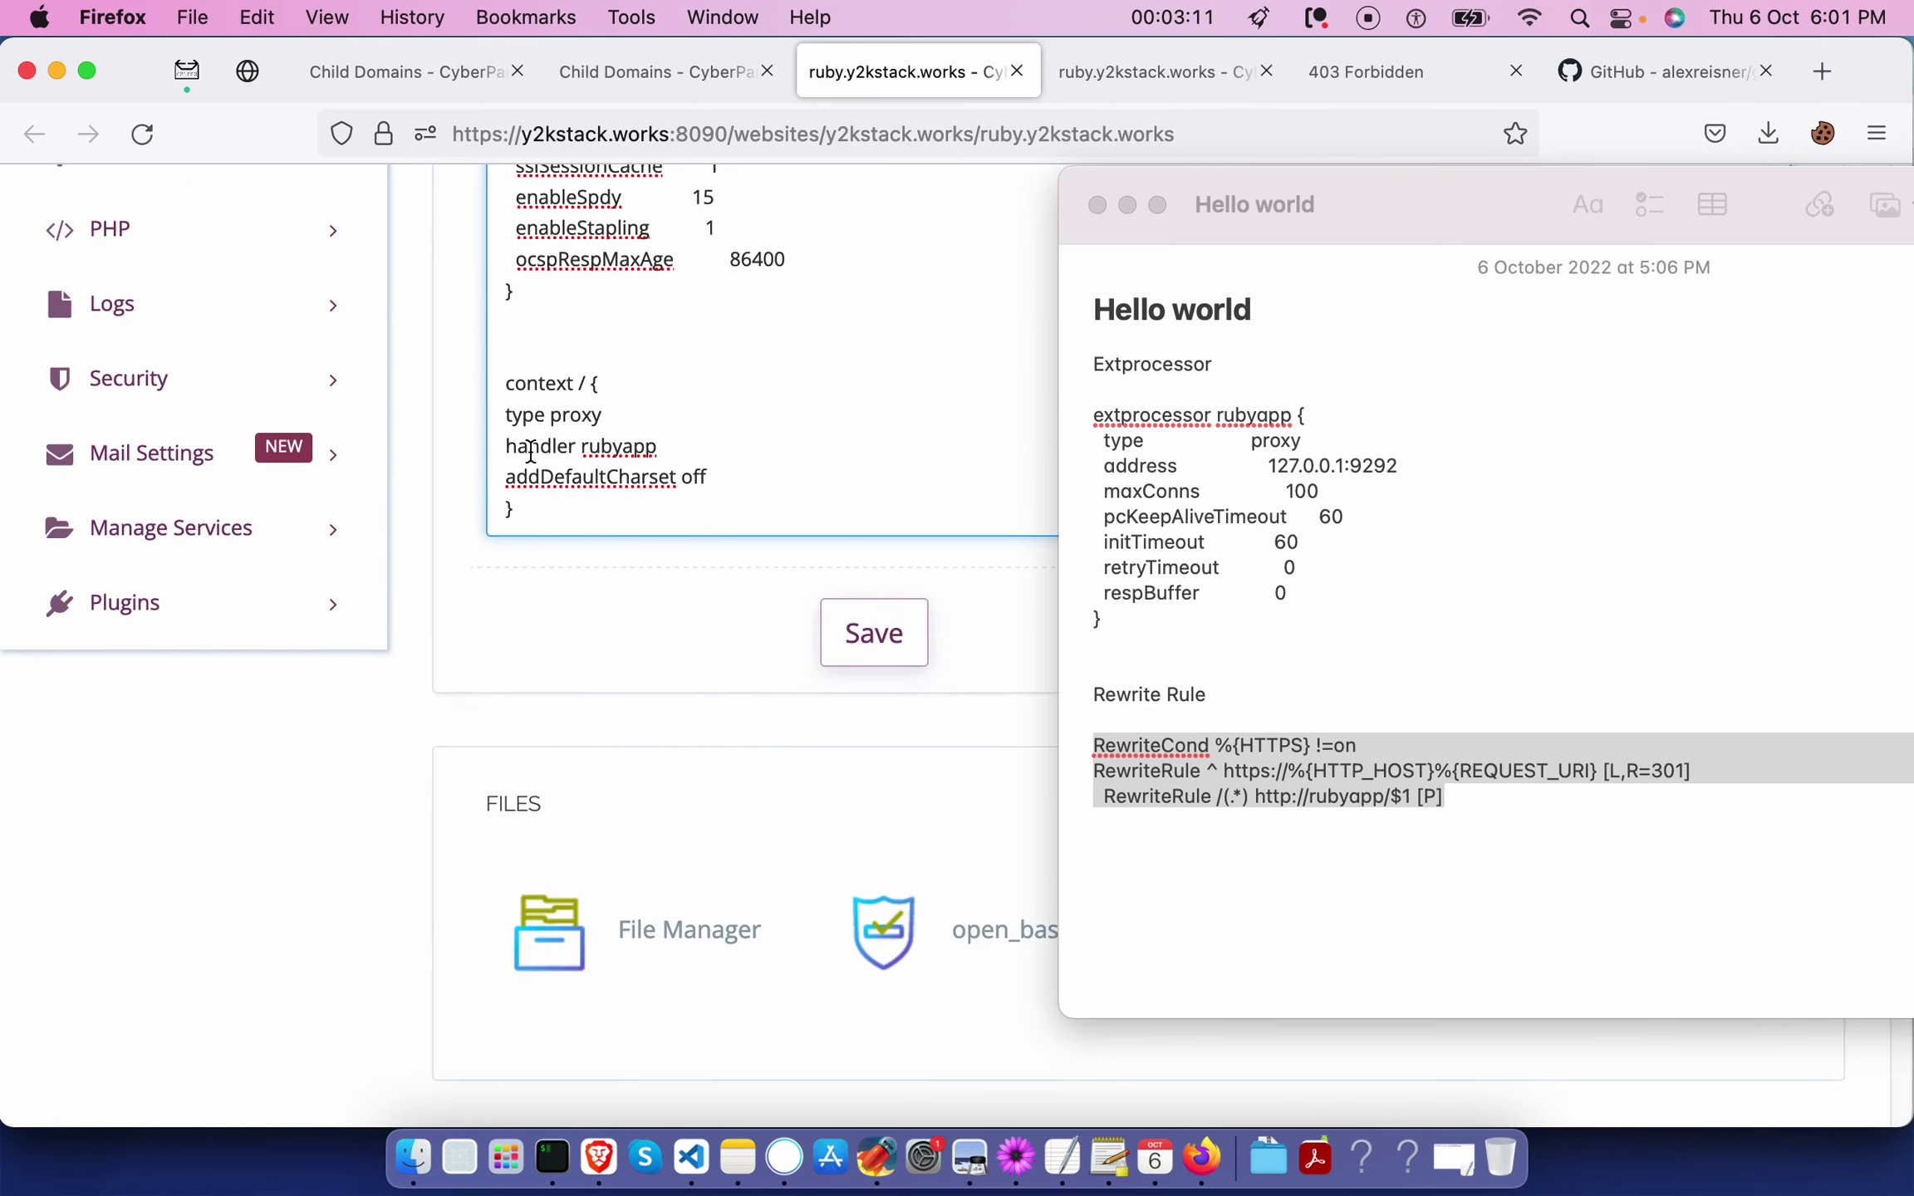
Check the rubyapp handler names in the context and extprocessor blocks, then save the vHost configuration.
double_click(530, 448)
double_click(625, 448)
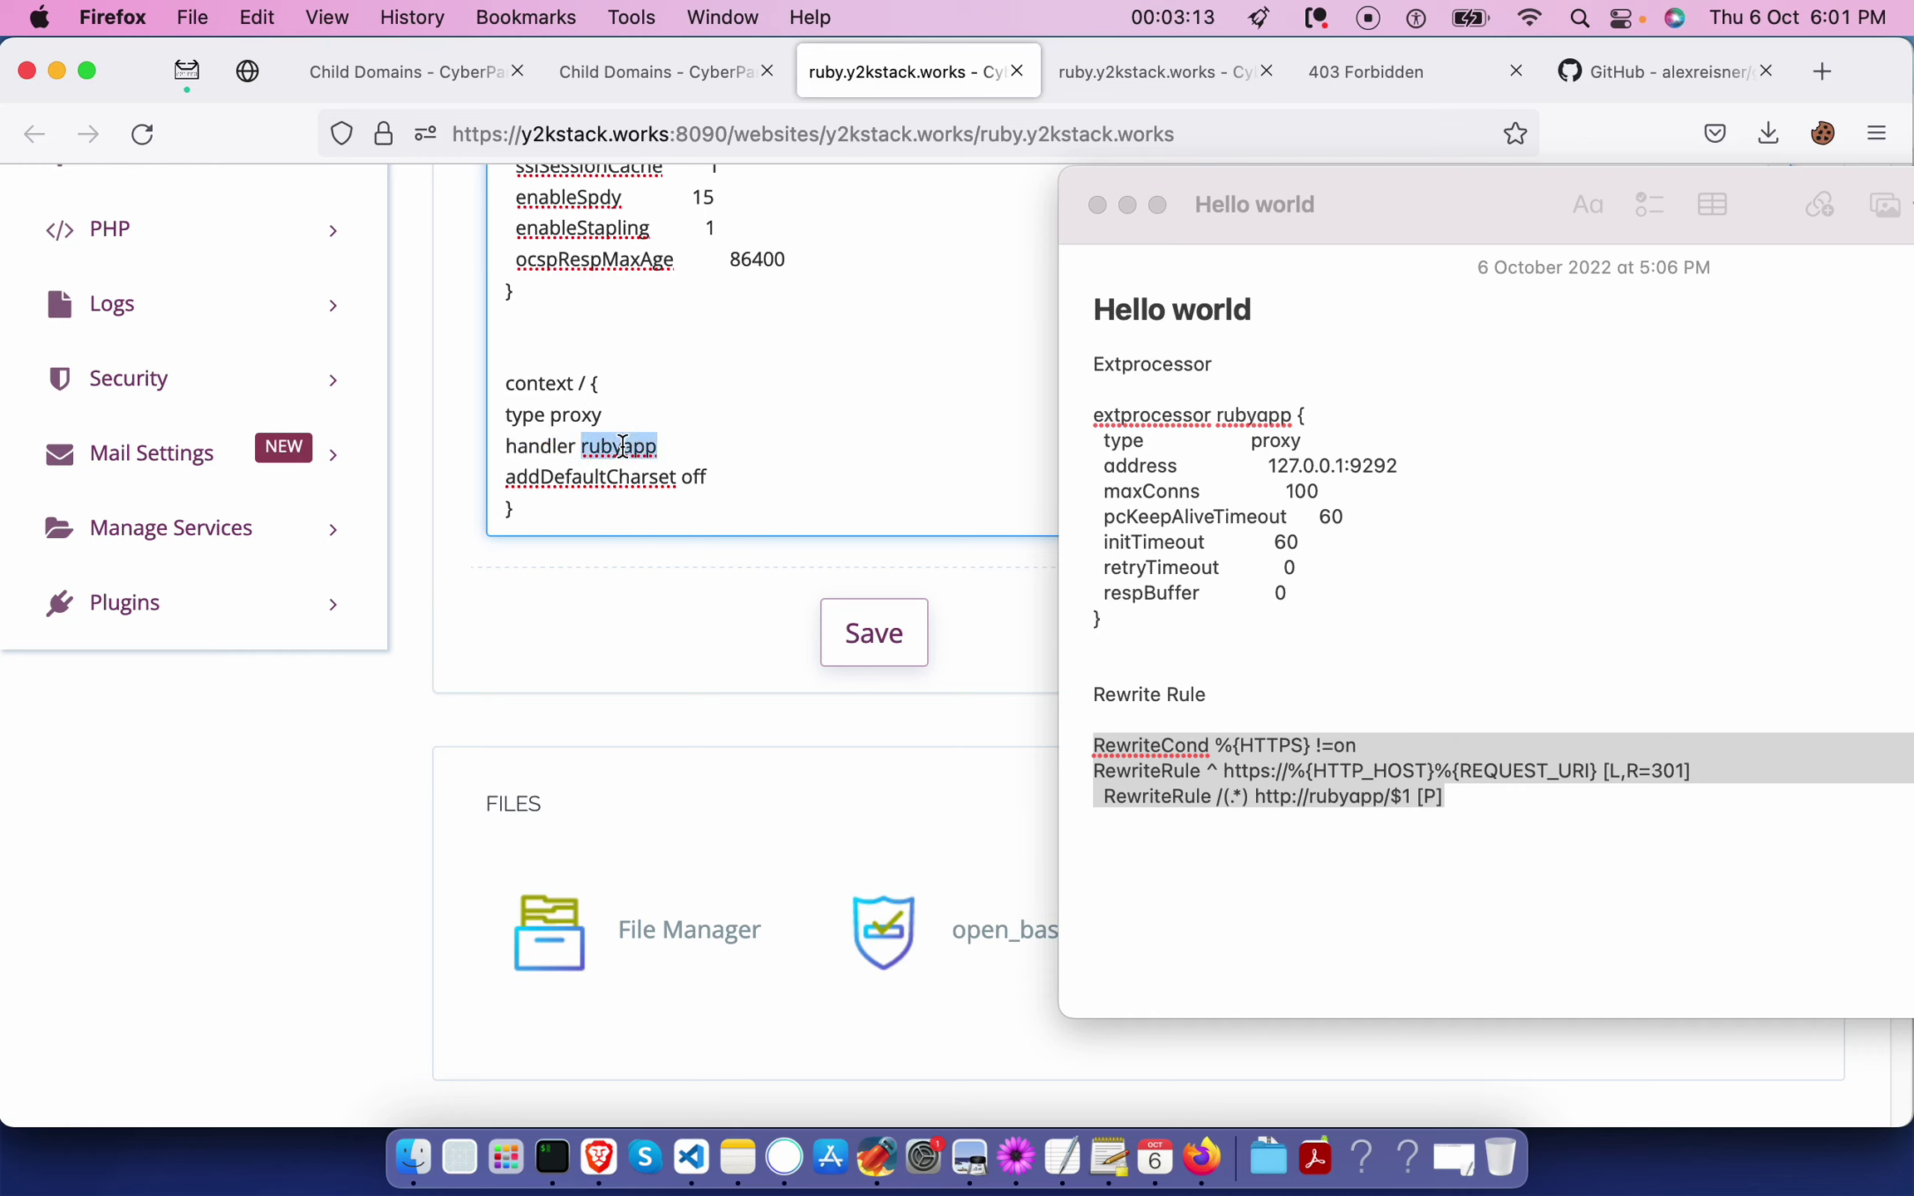
double_click(540, 447)
double_click(601, 447)
scroll(652, 435, "up", 1)
scroll(652, 436, "up", 6)
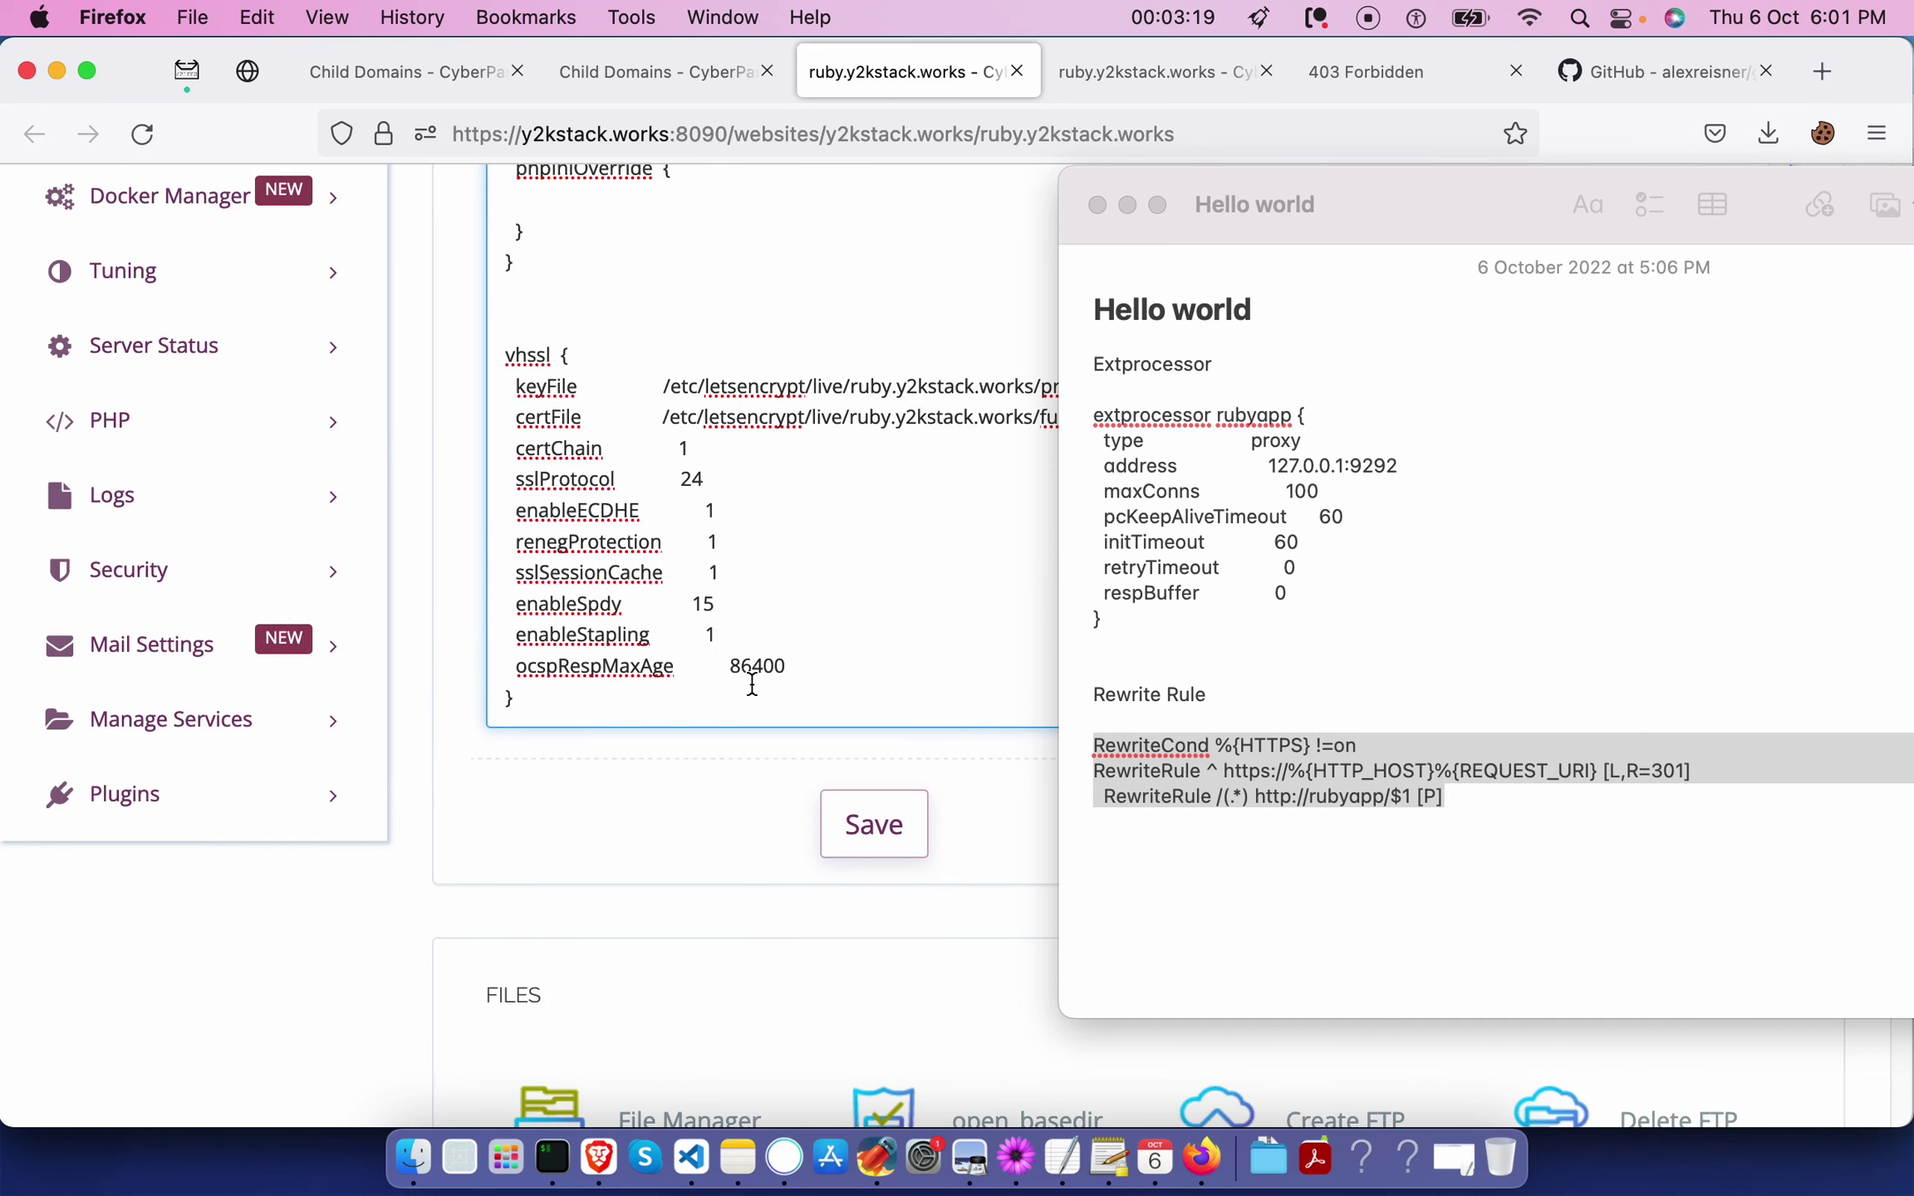
scroll(752, 681, "up", 2)
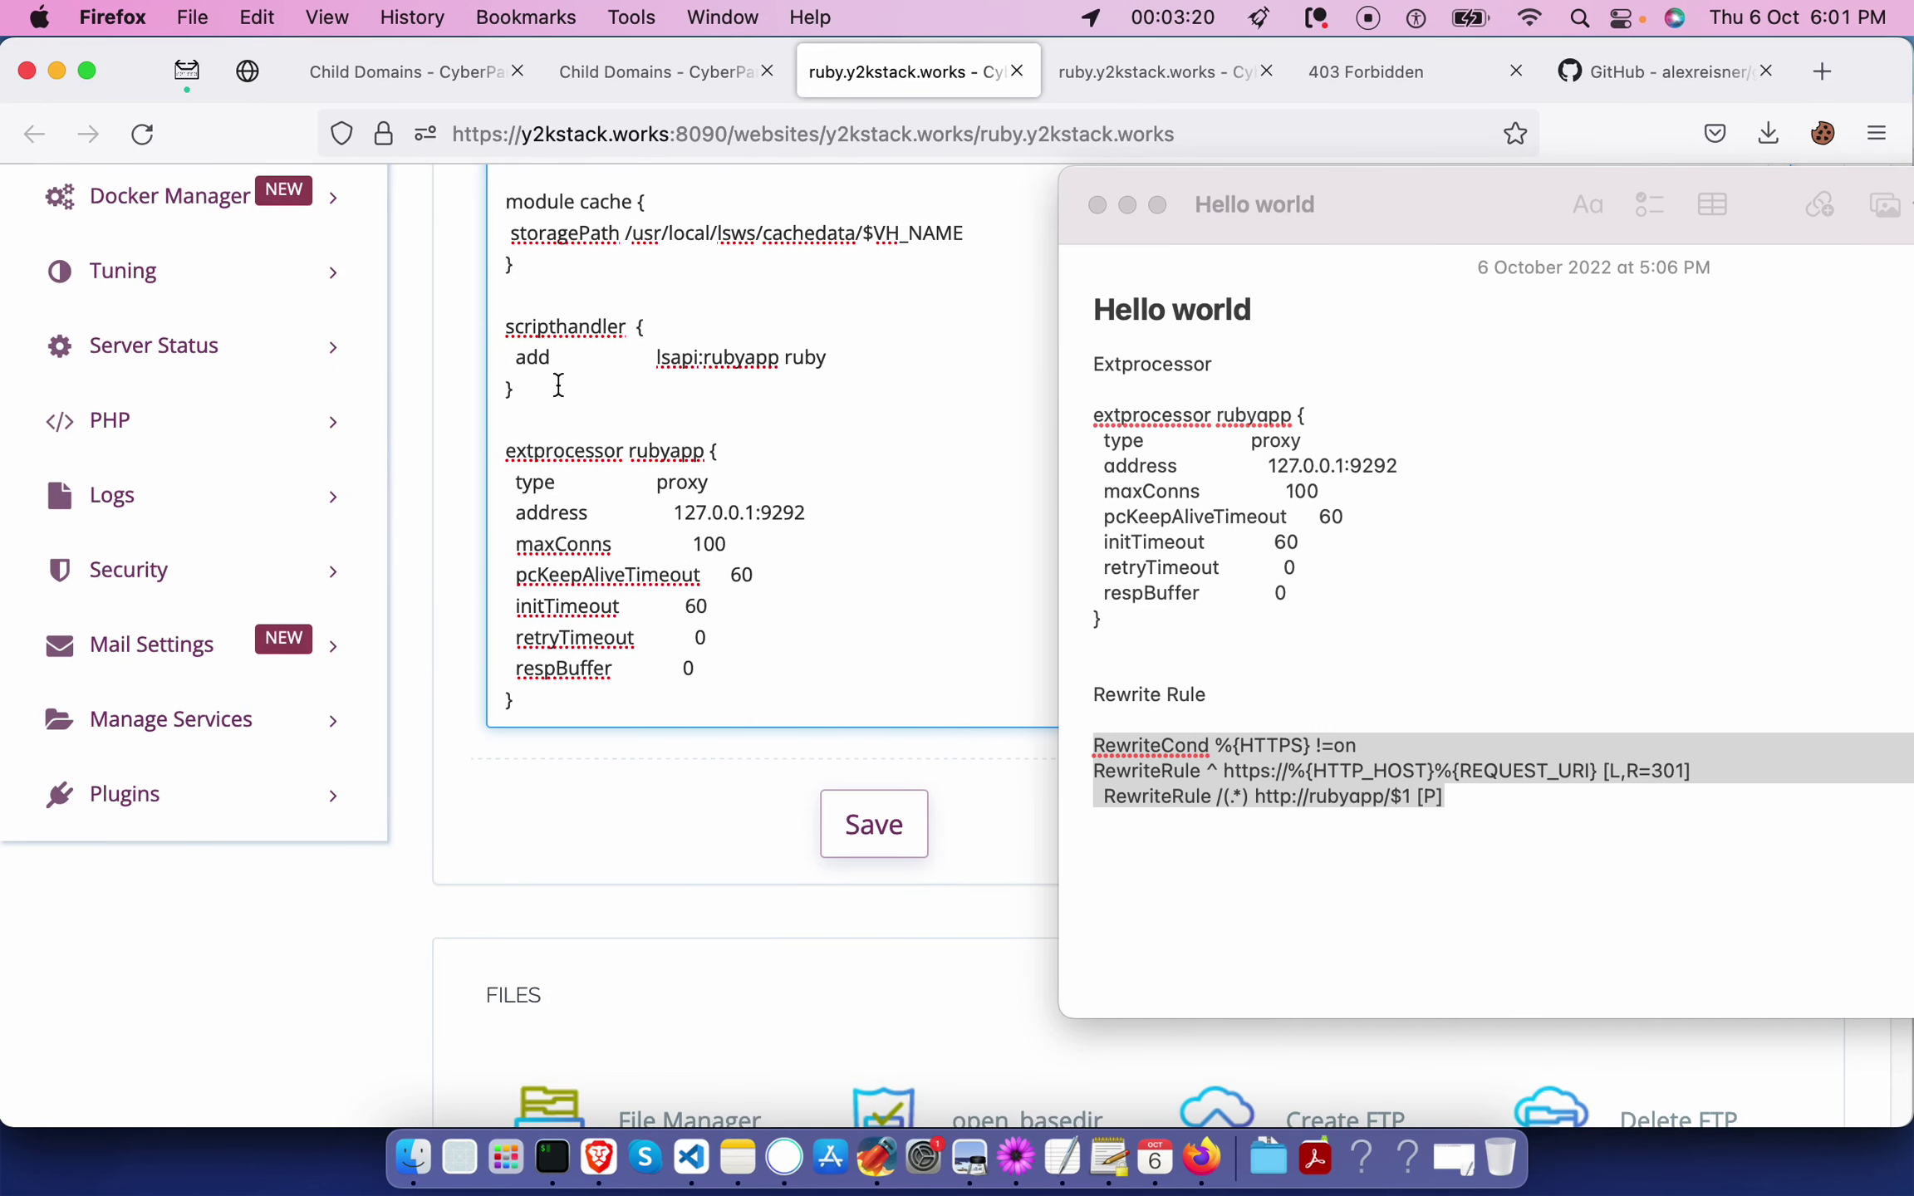
left_click_drag(509, 453, 599, 709)
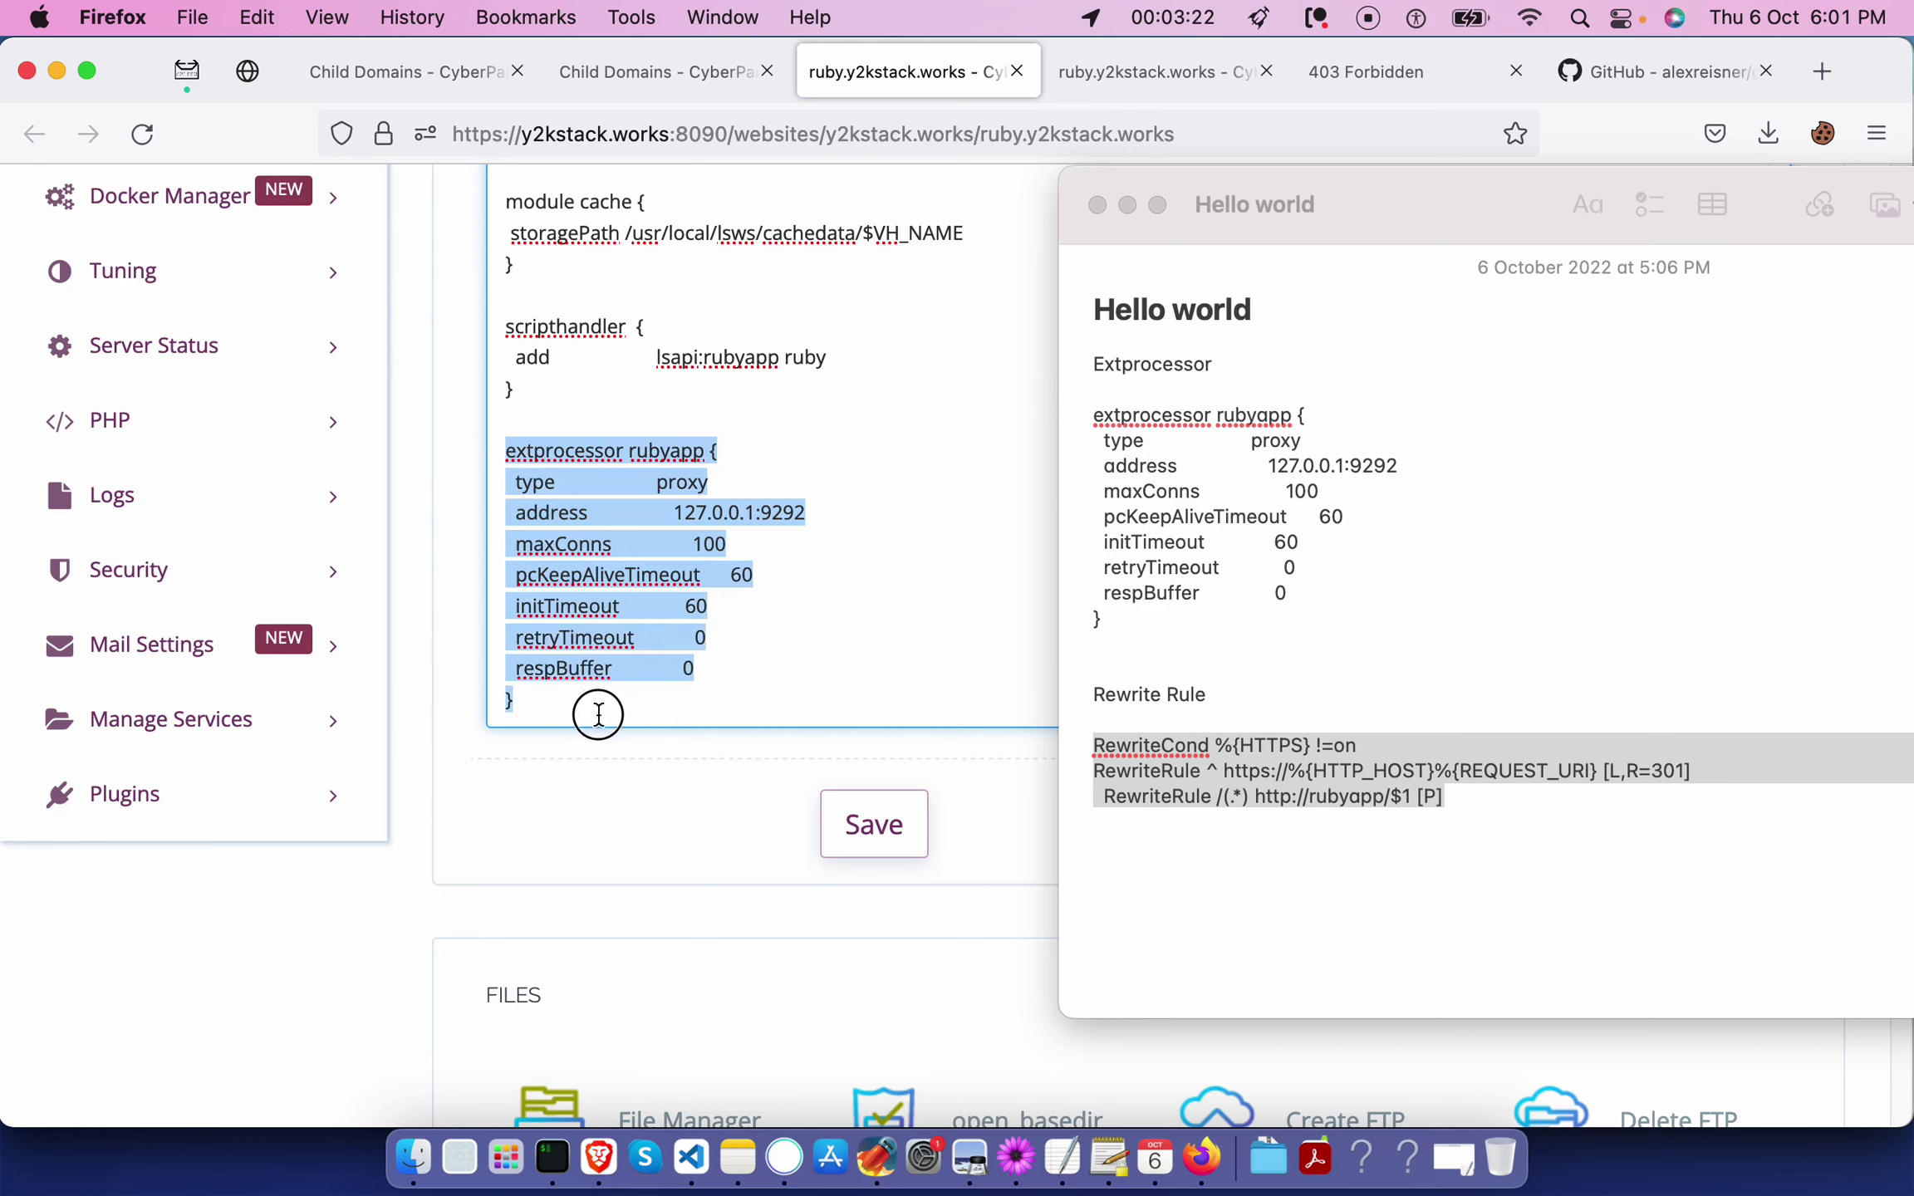
left_click(858, 827)
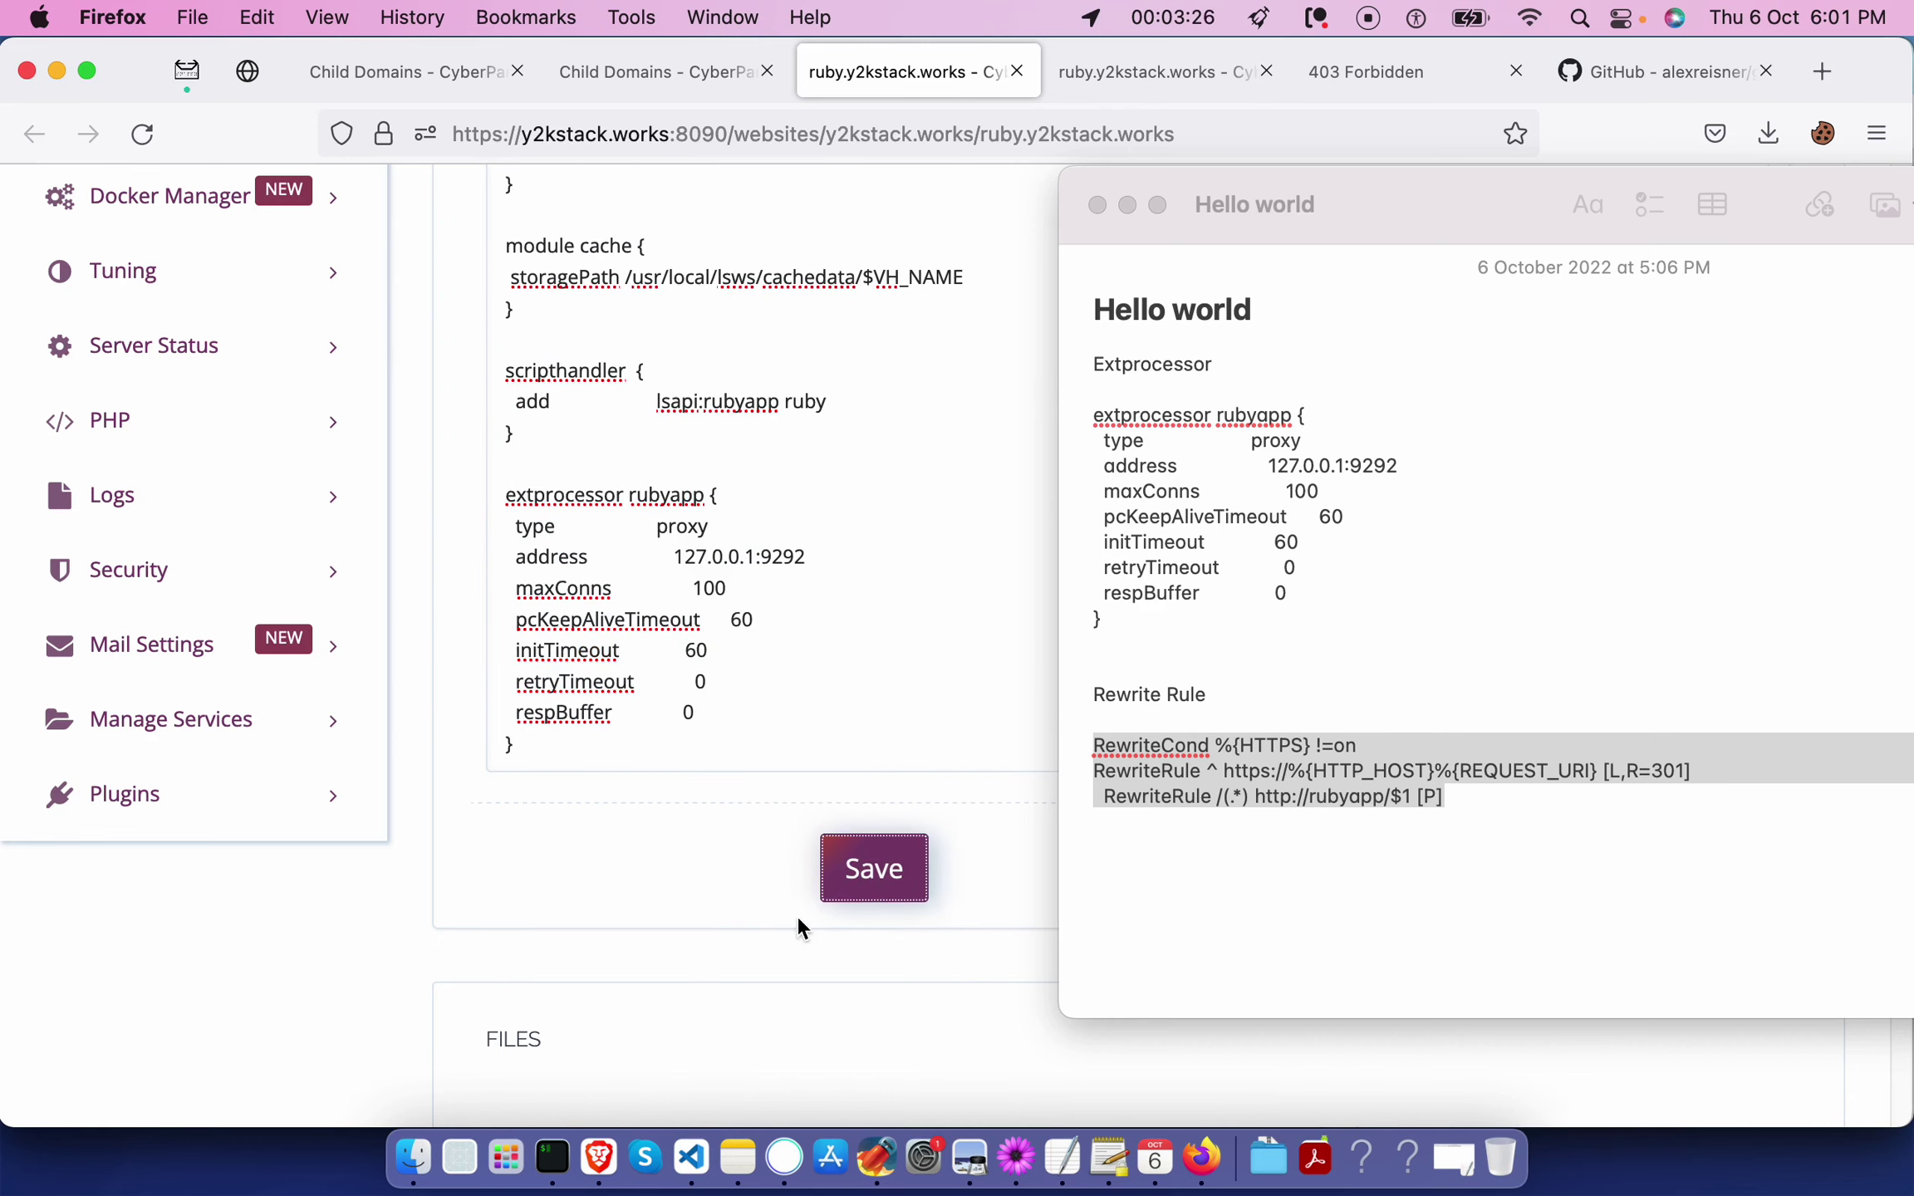
scroll(823, 715, "up", 8)
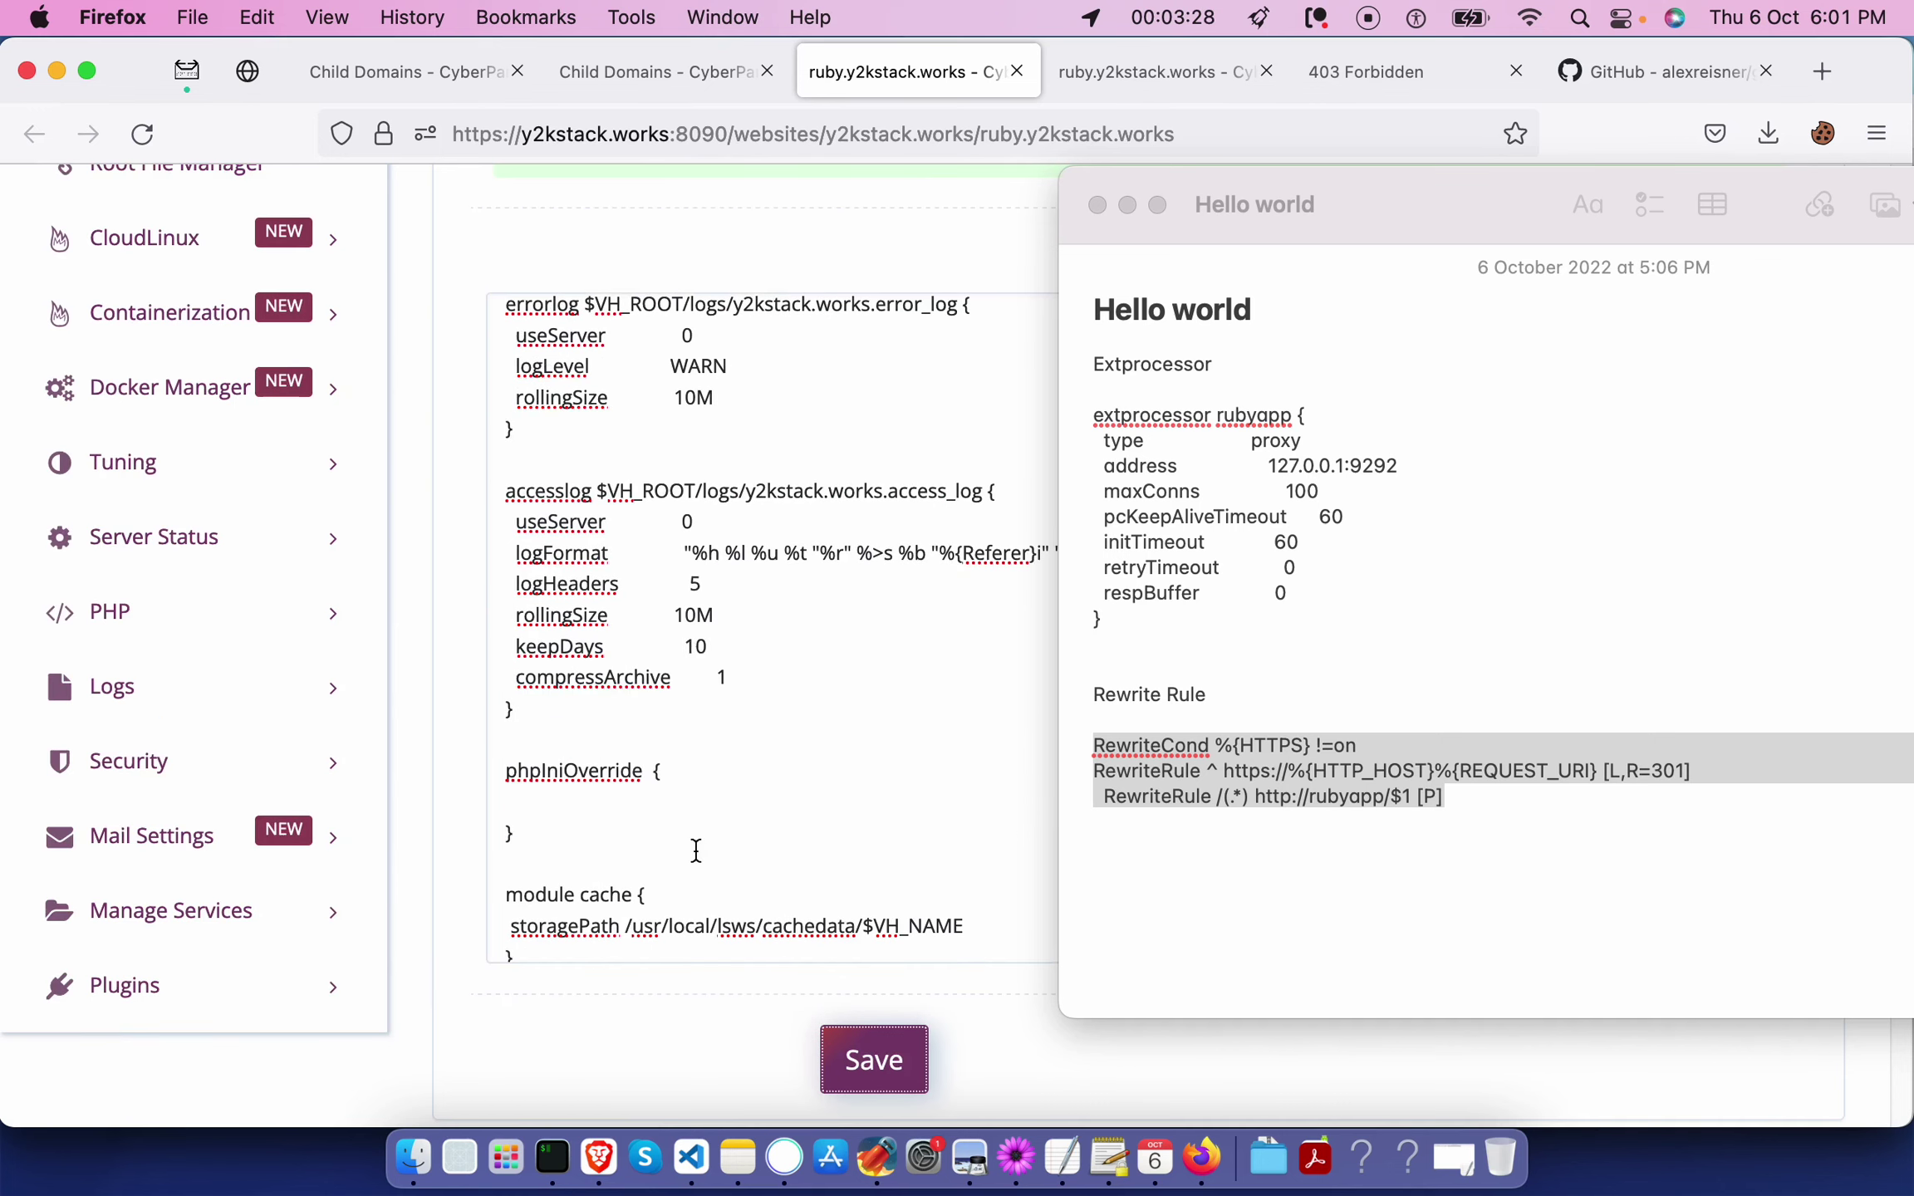
scroll(695, 851, "up", 3)
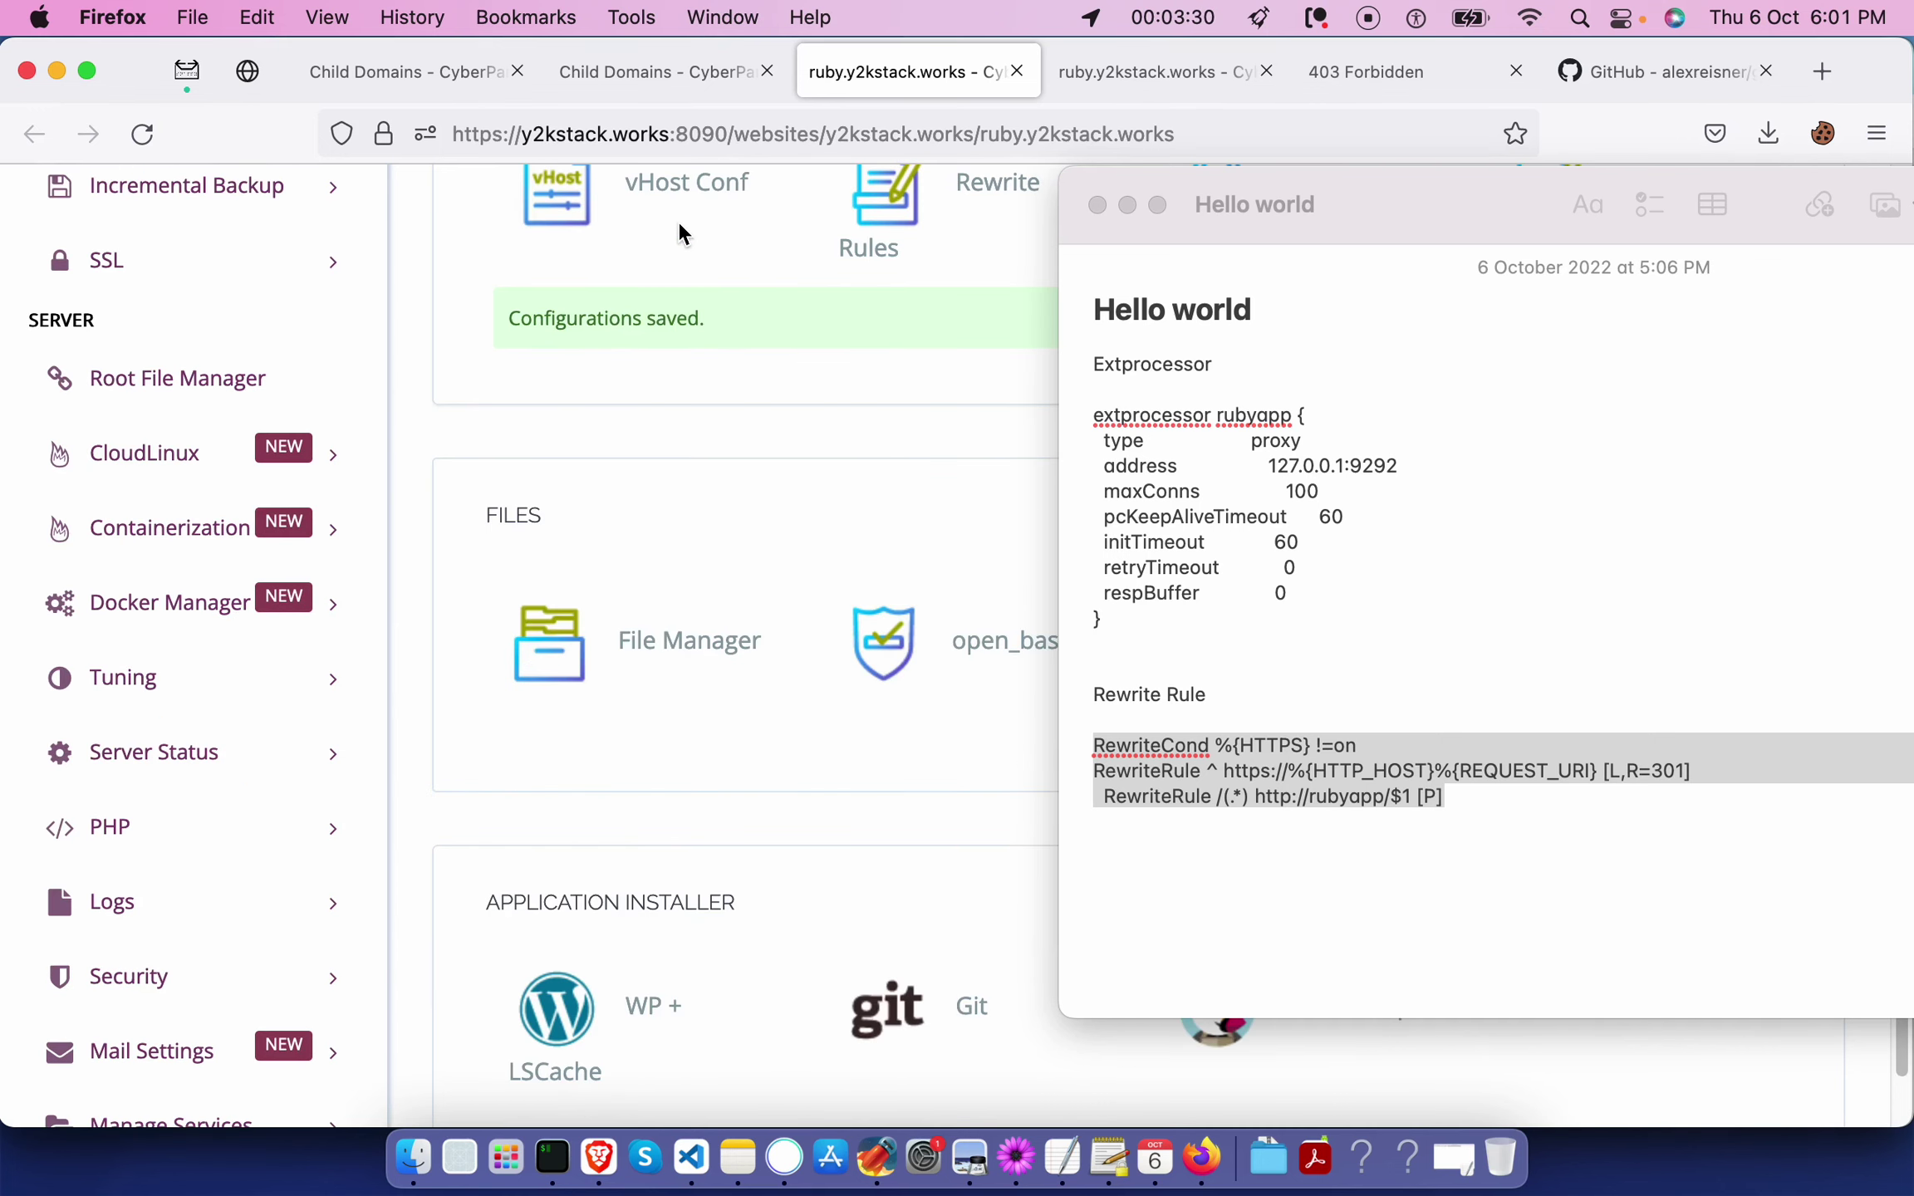
Reload ruby.y2kstack.works, which now serves the Site Check app instead of 403 Forbidden.
left_click(1105, 81)
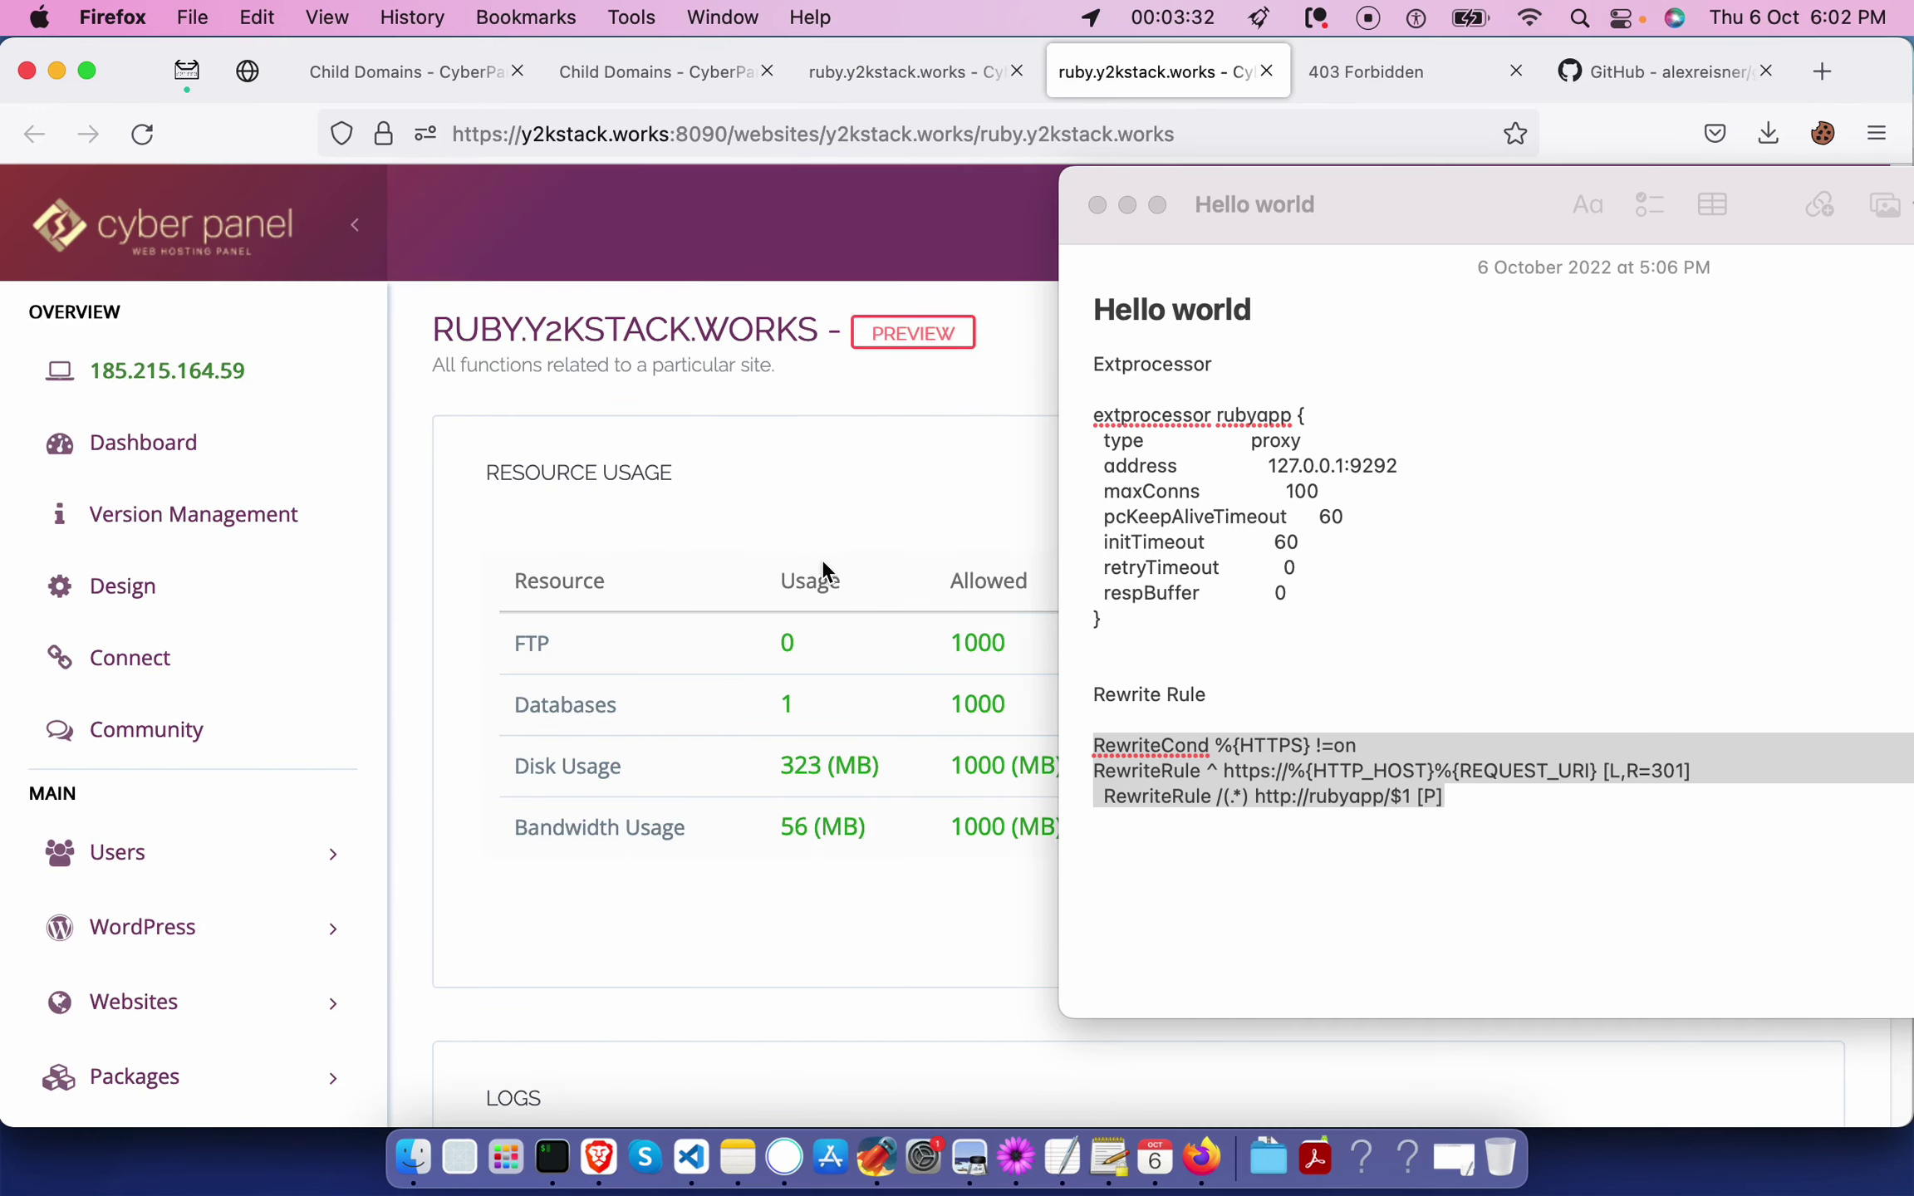
key("ctrl+Tab")
key("Return")
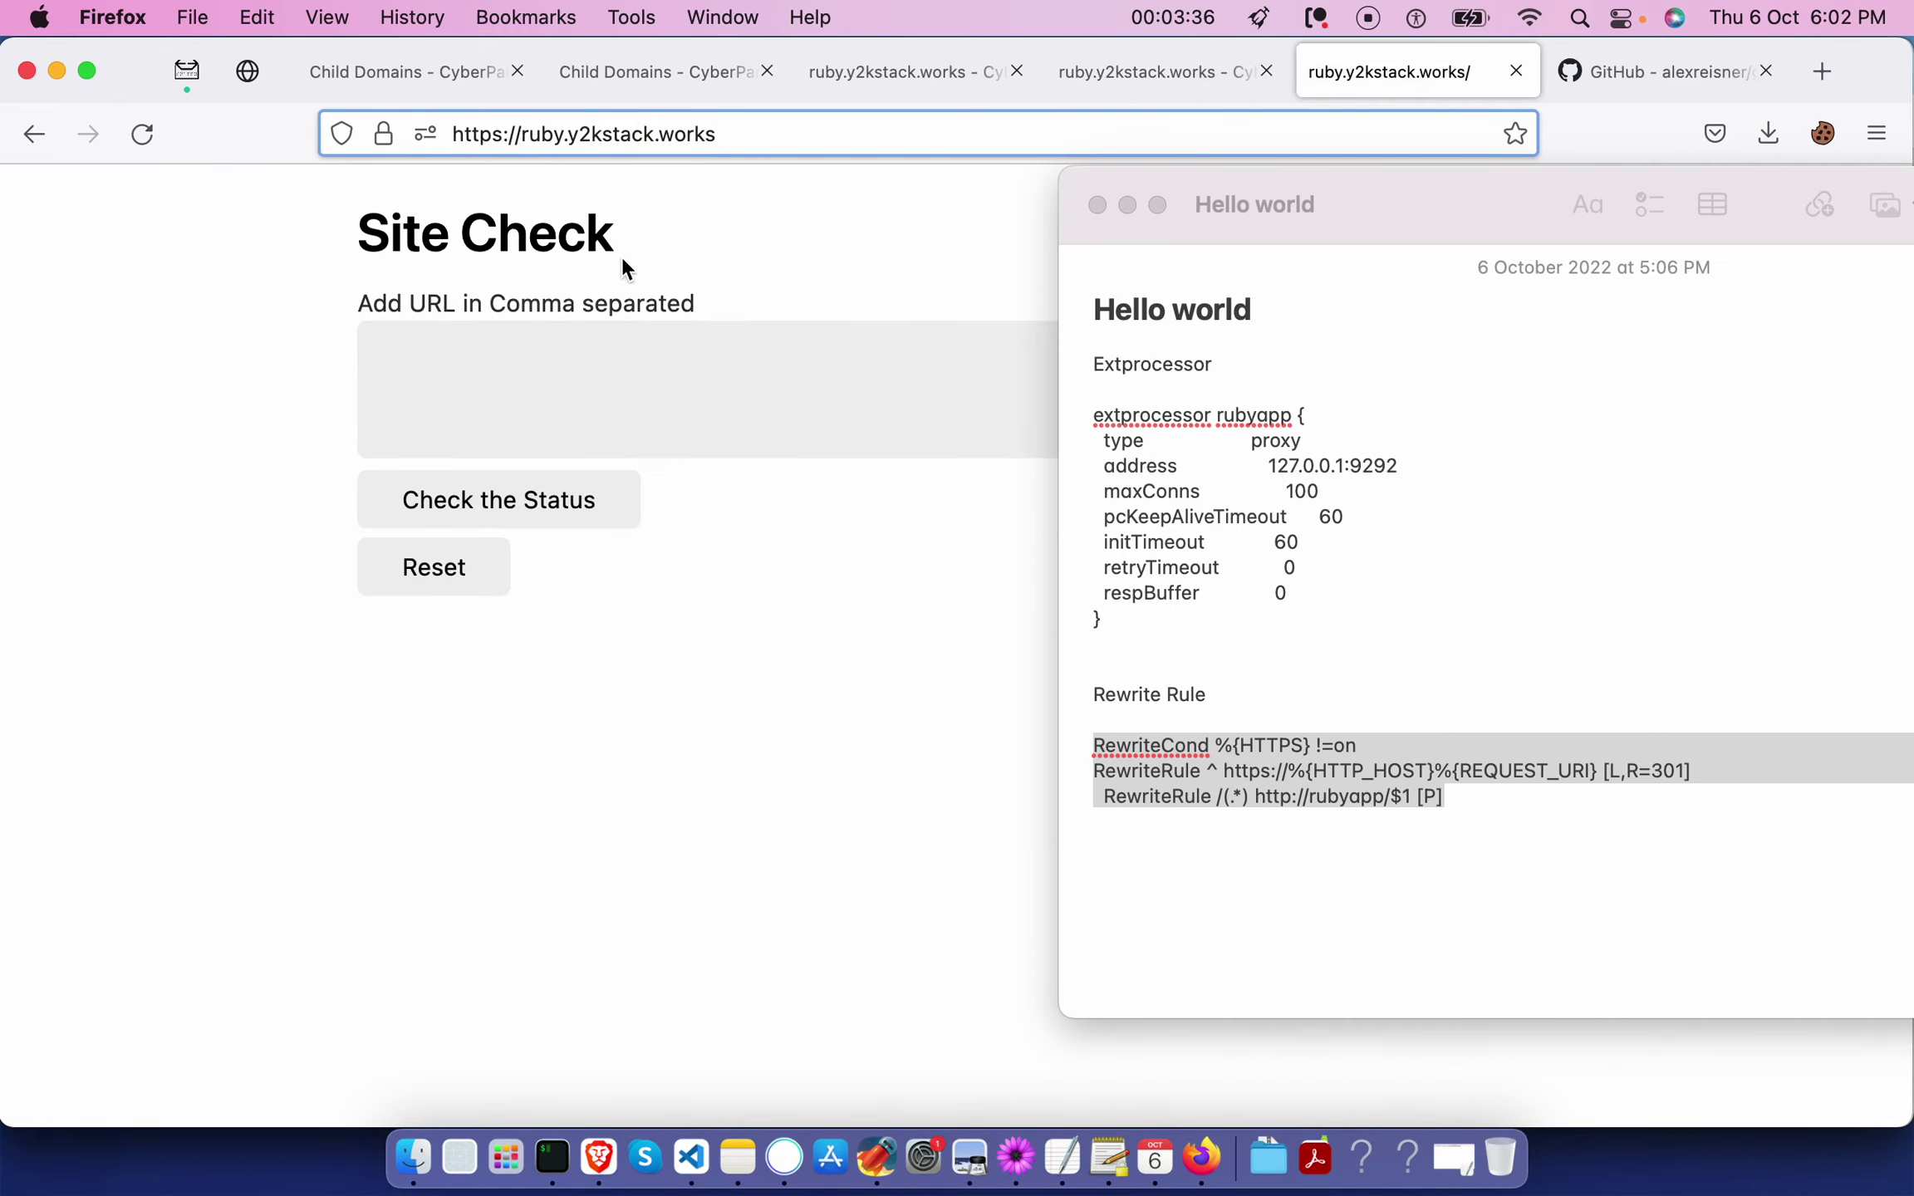
left_click(651, 348)
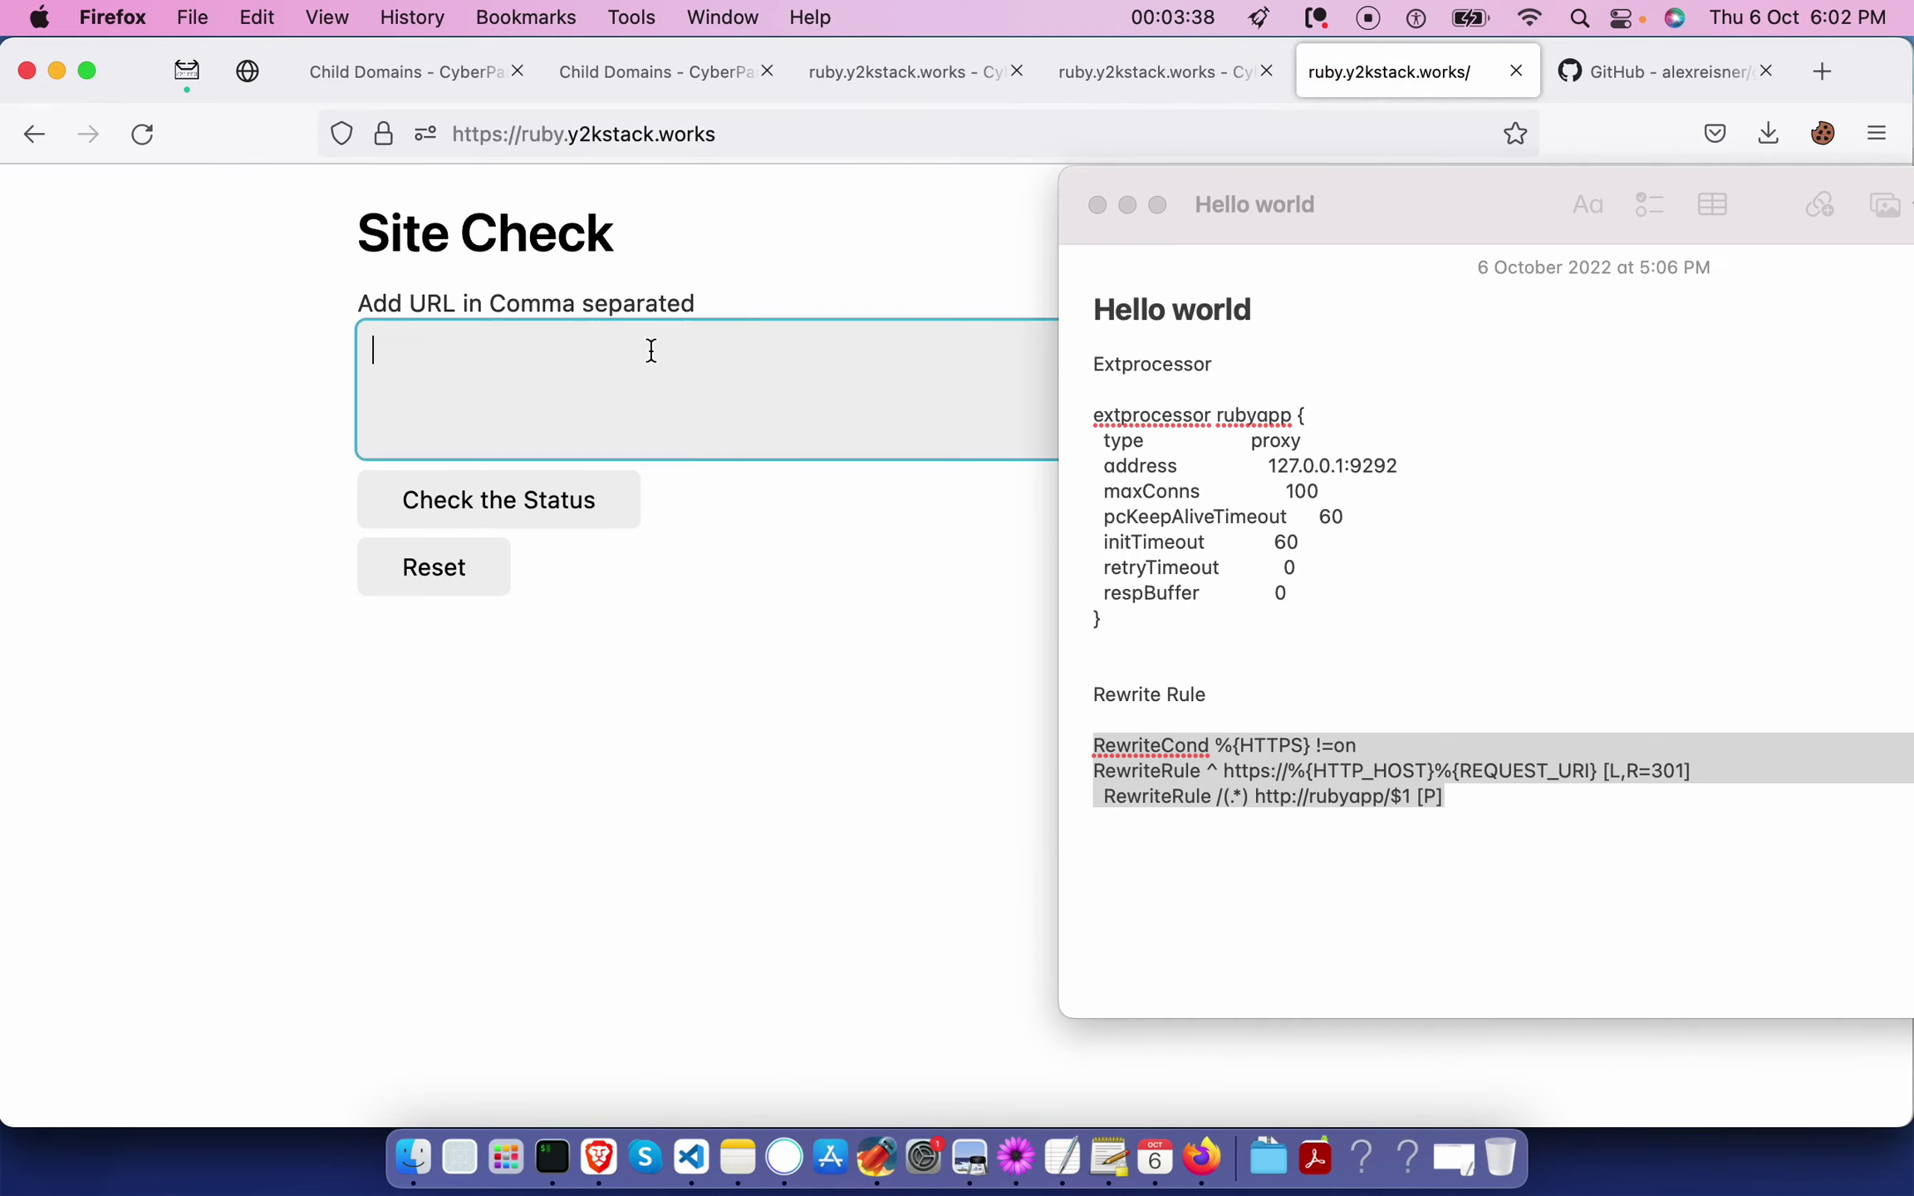
left_click(1127, 205)
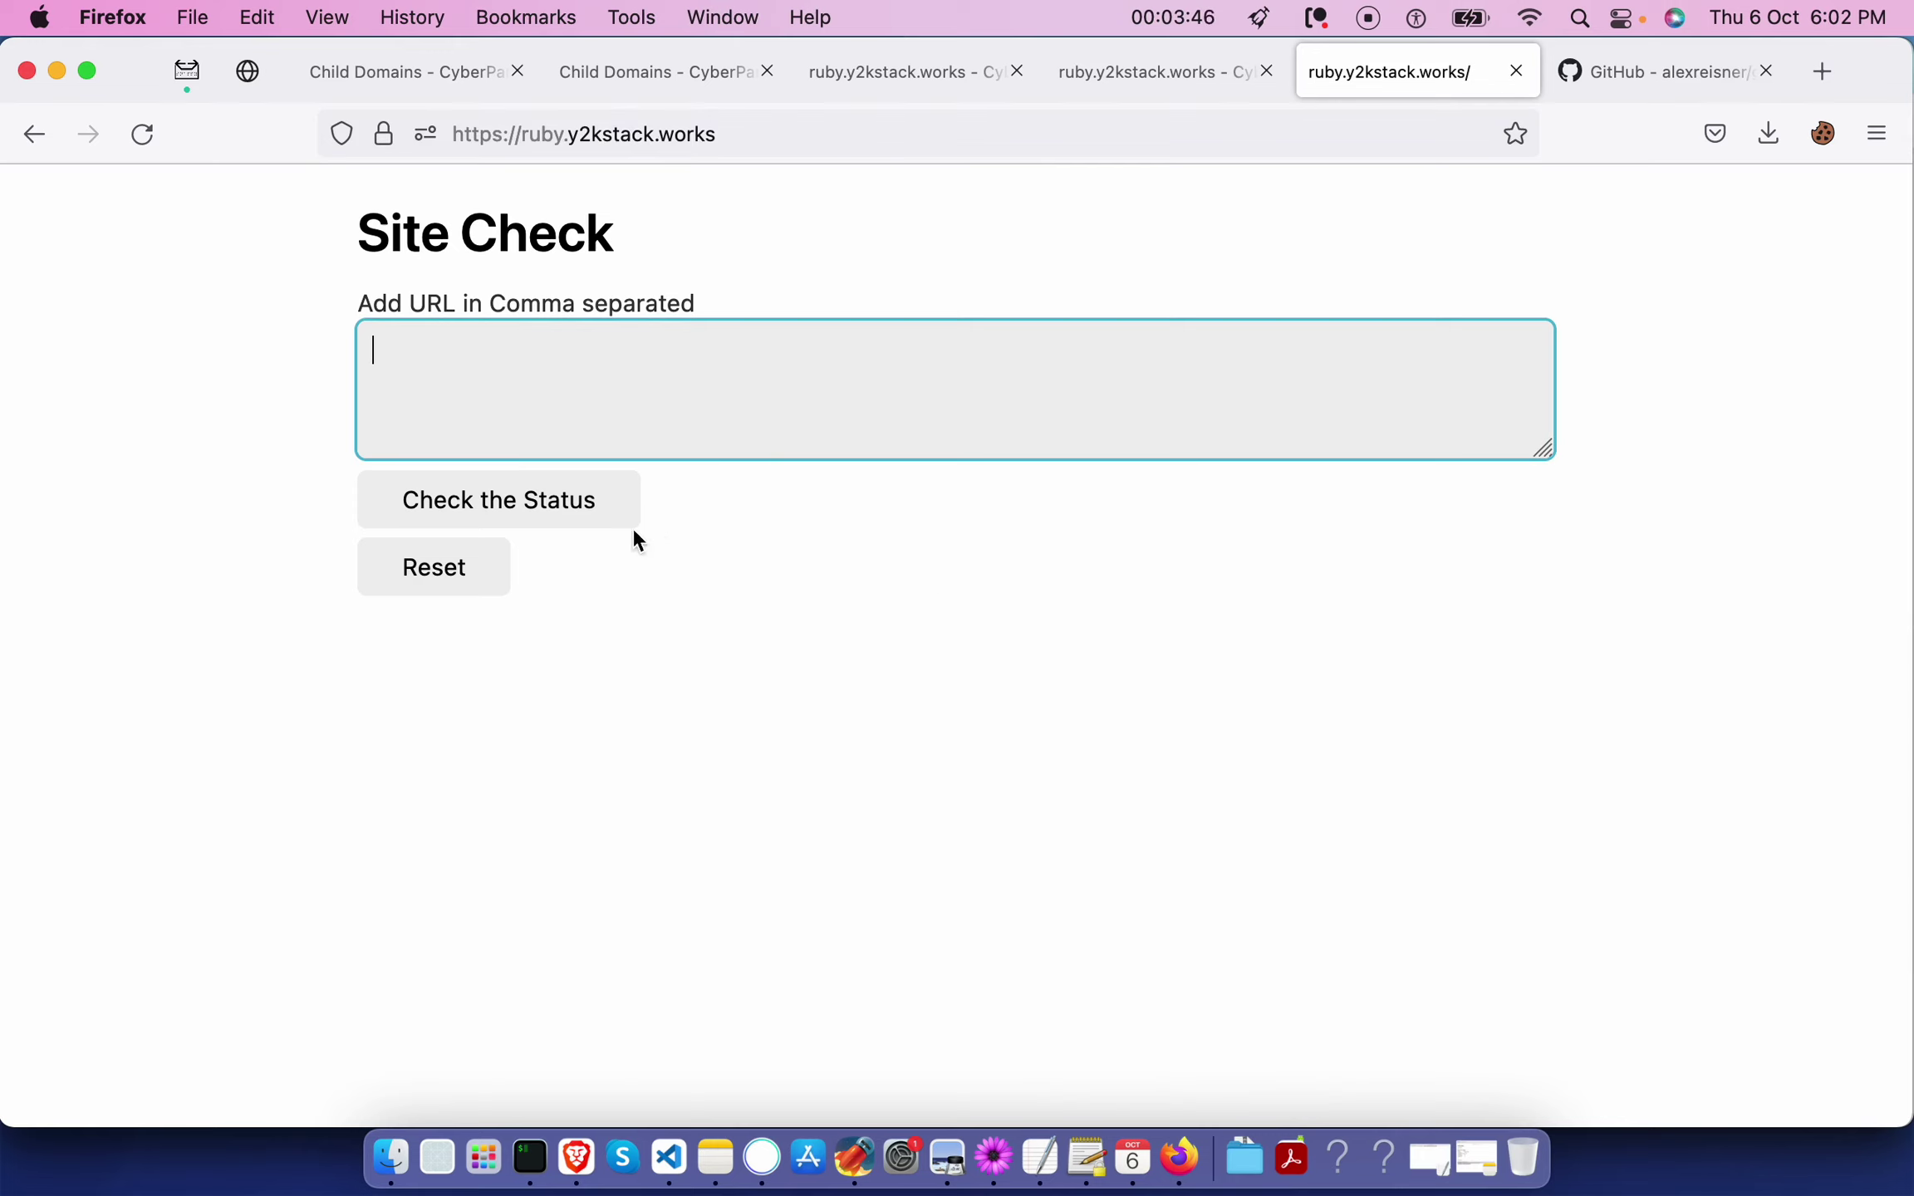
left_click(643, 133)
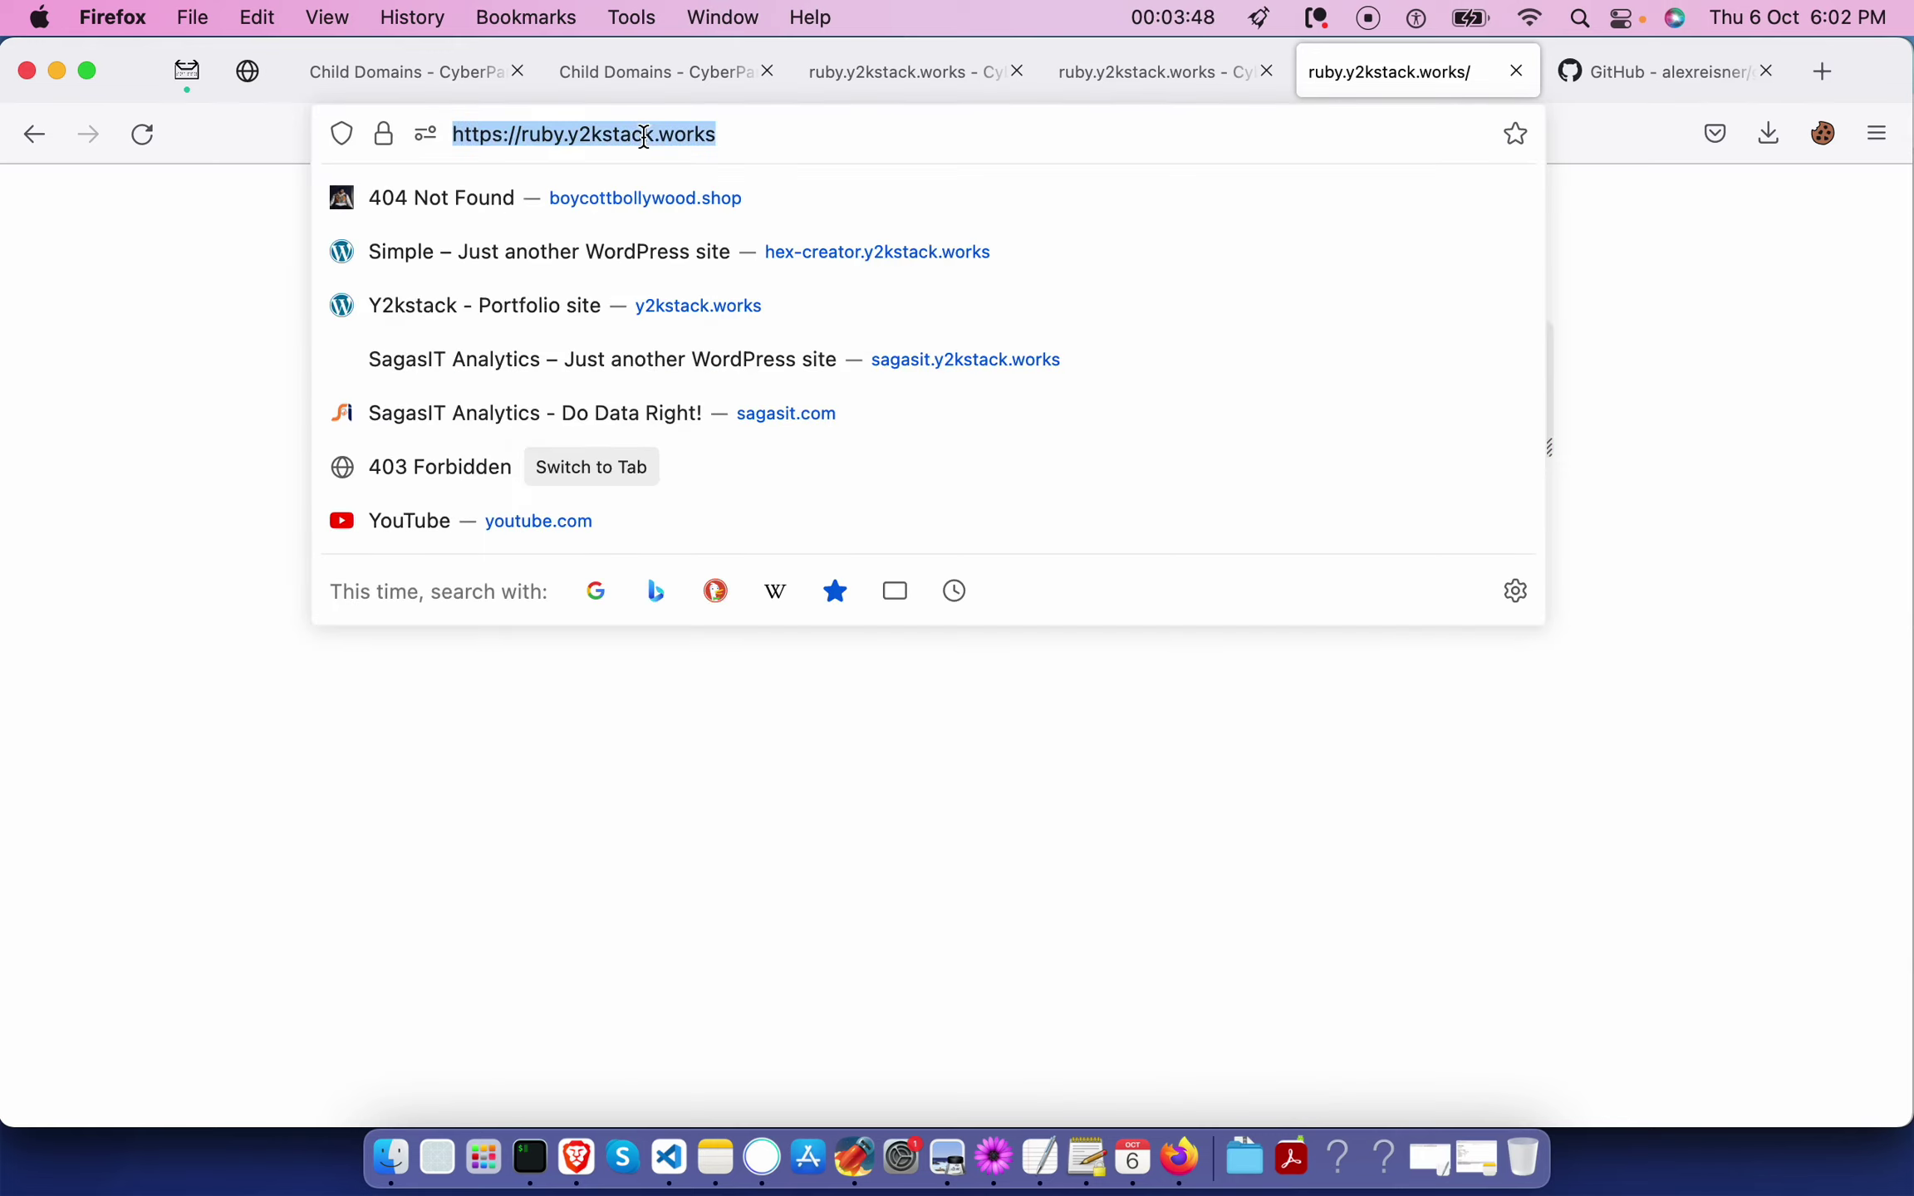
left_click(926, 702)
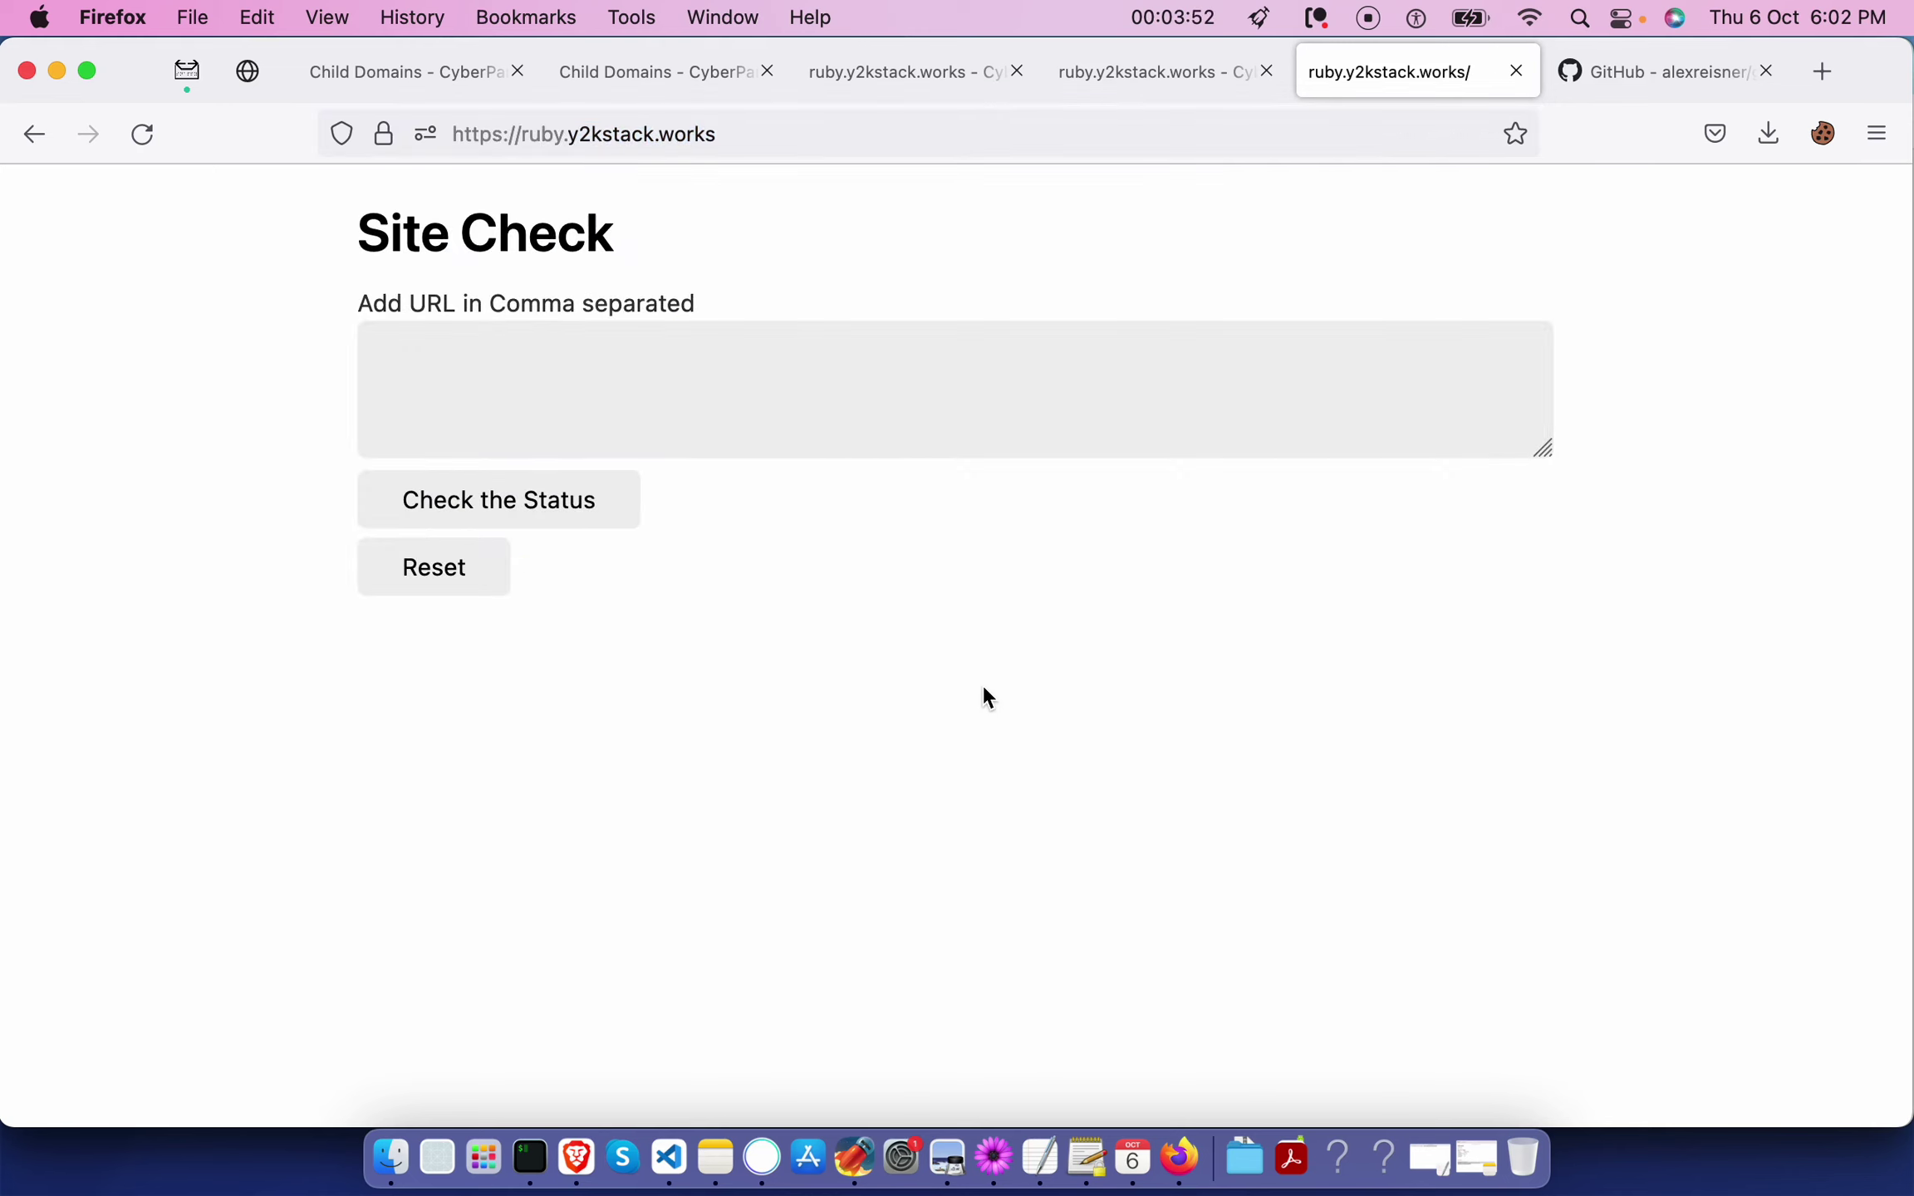
left_click(703, 385)
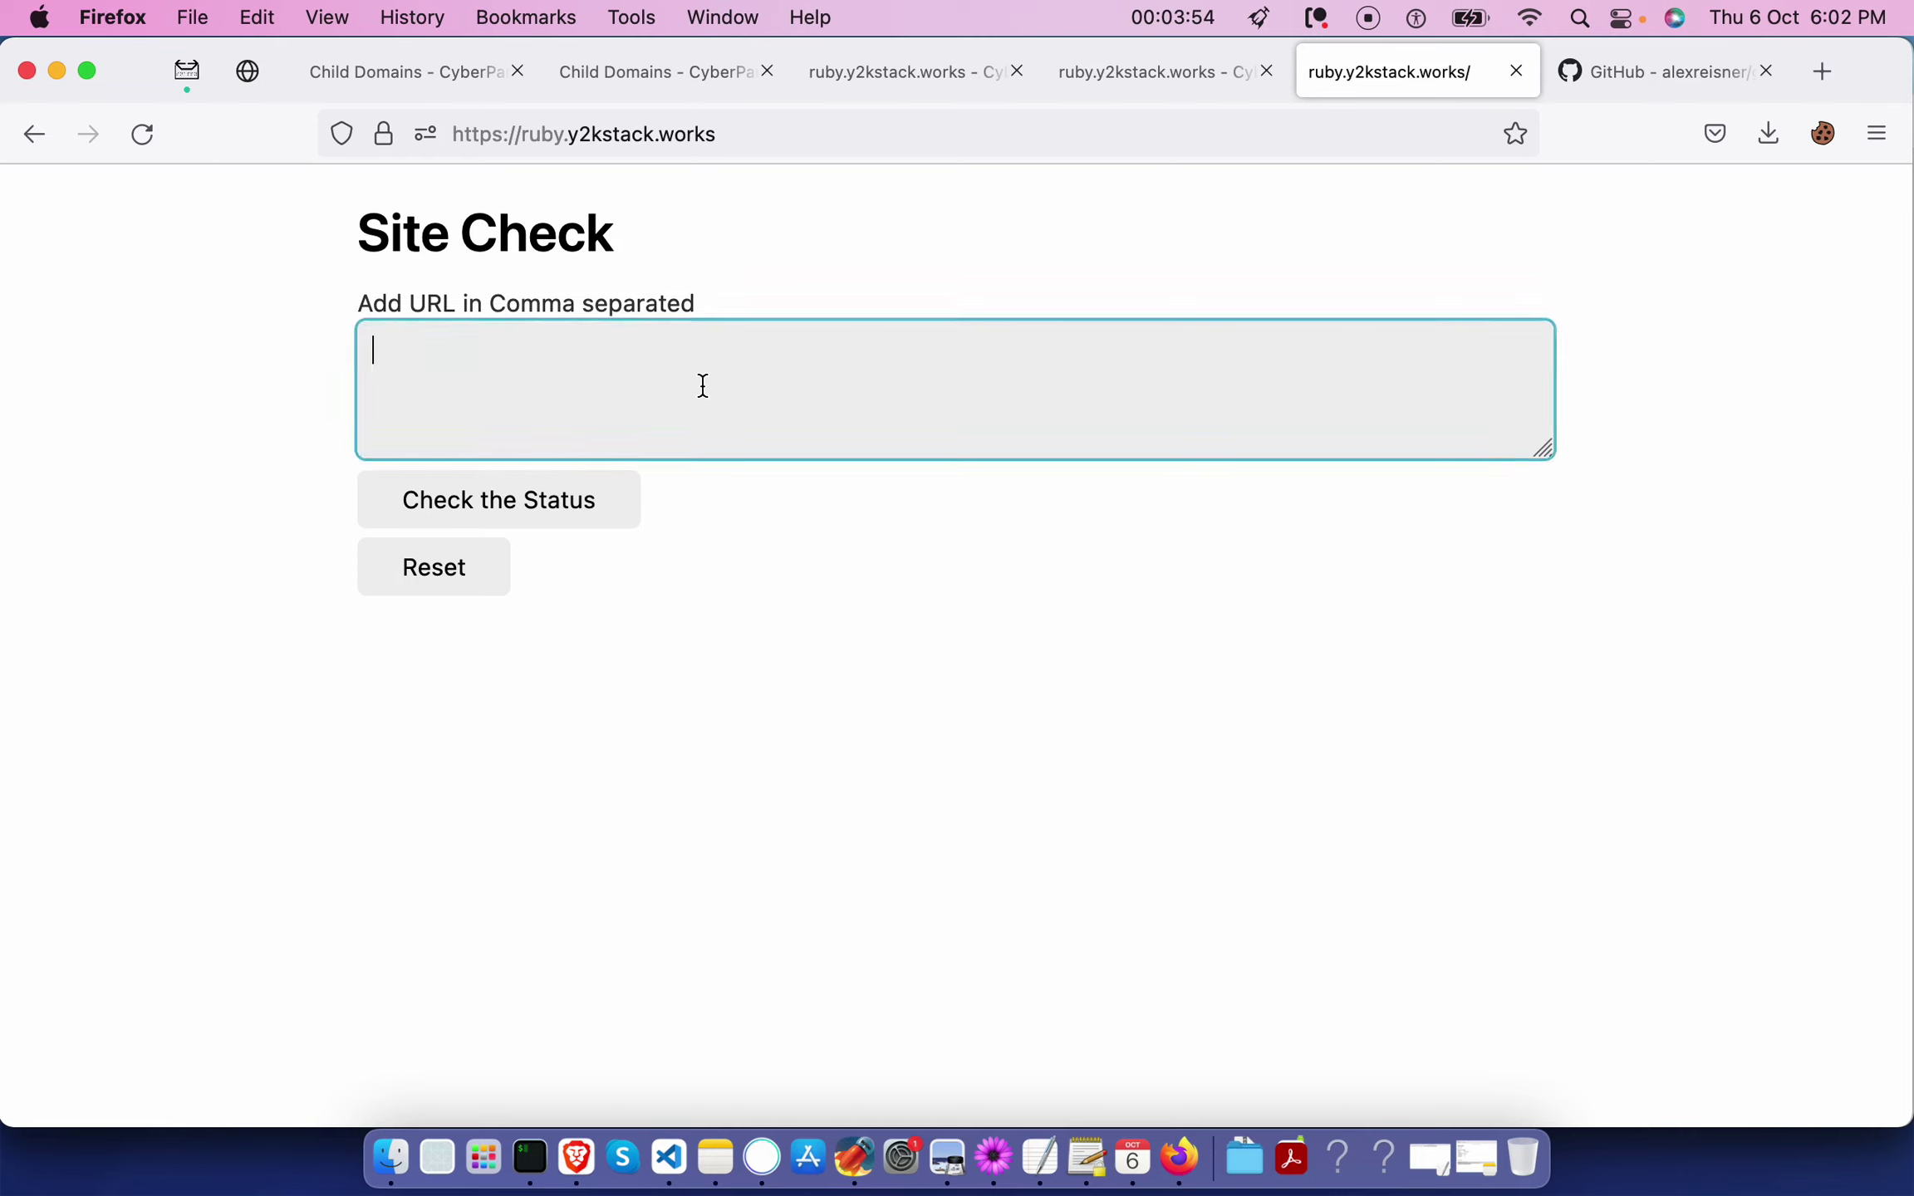
type("https://gamedoper.com")
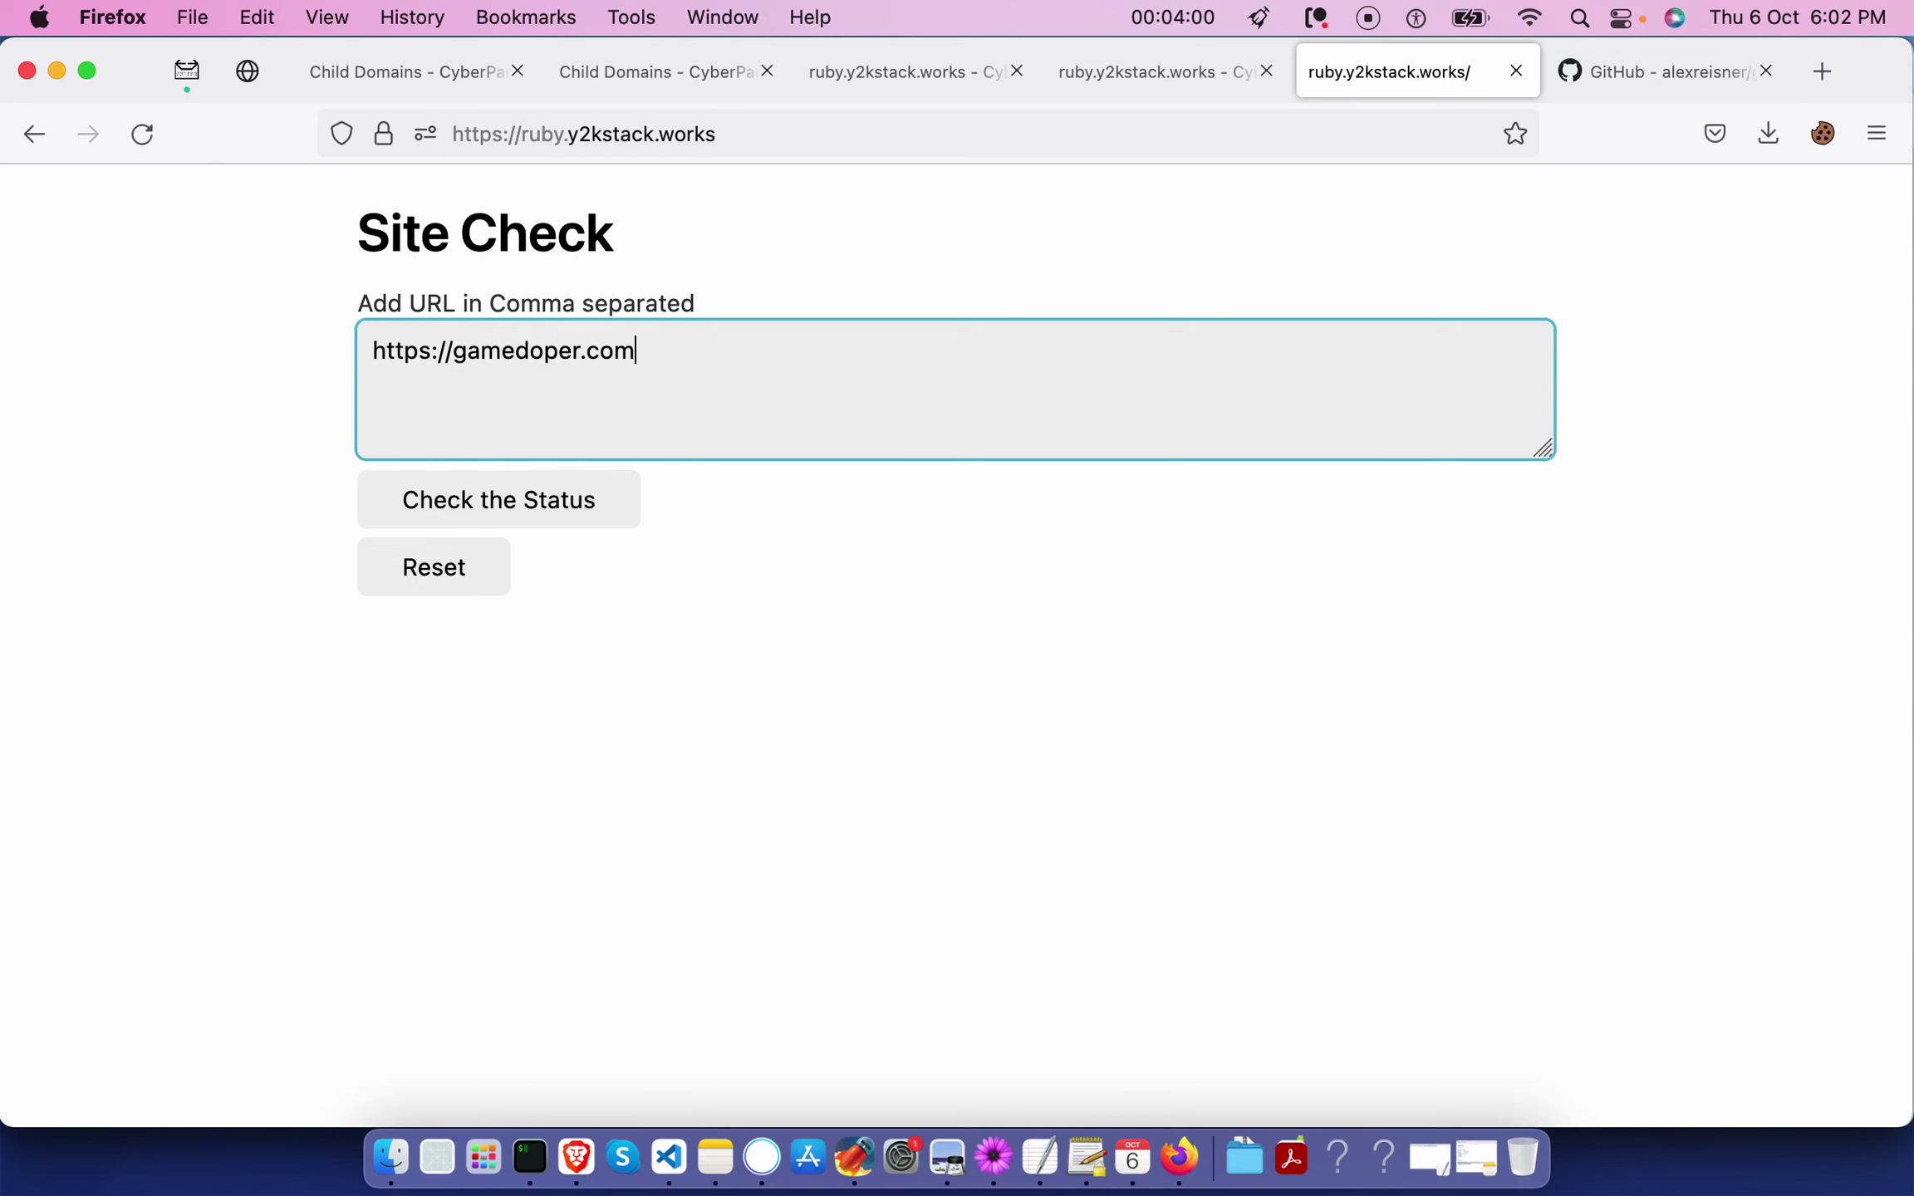
left_click(474, 507)
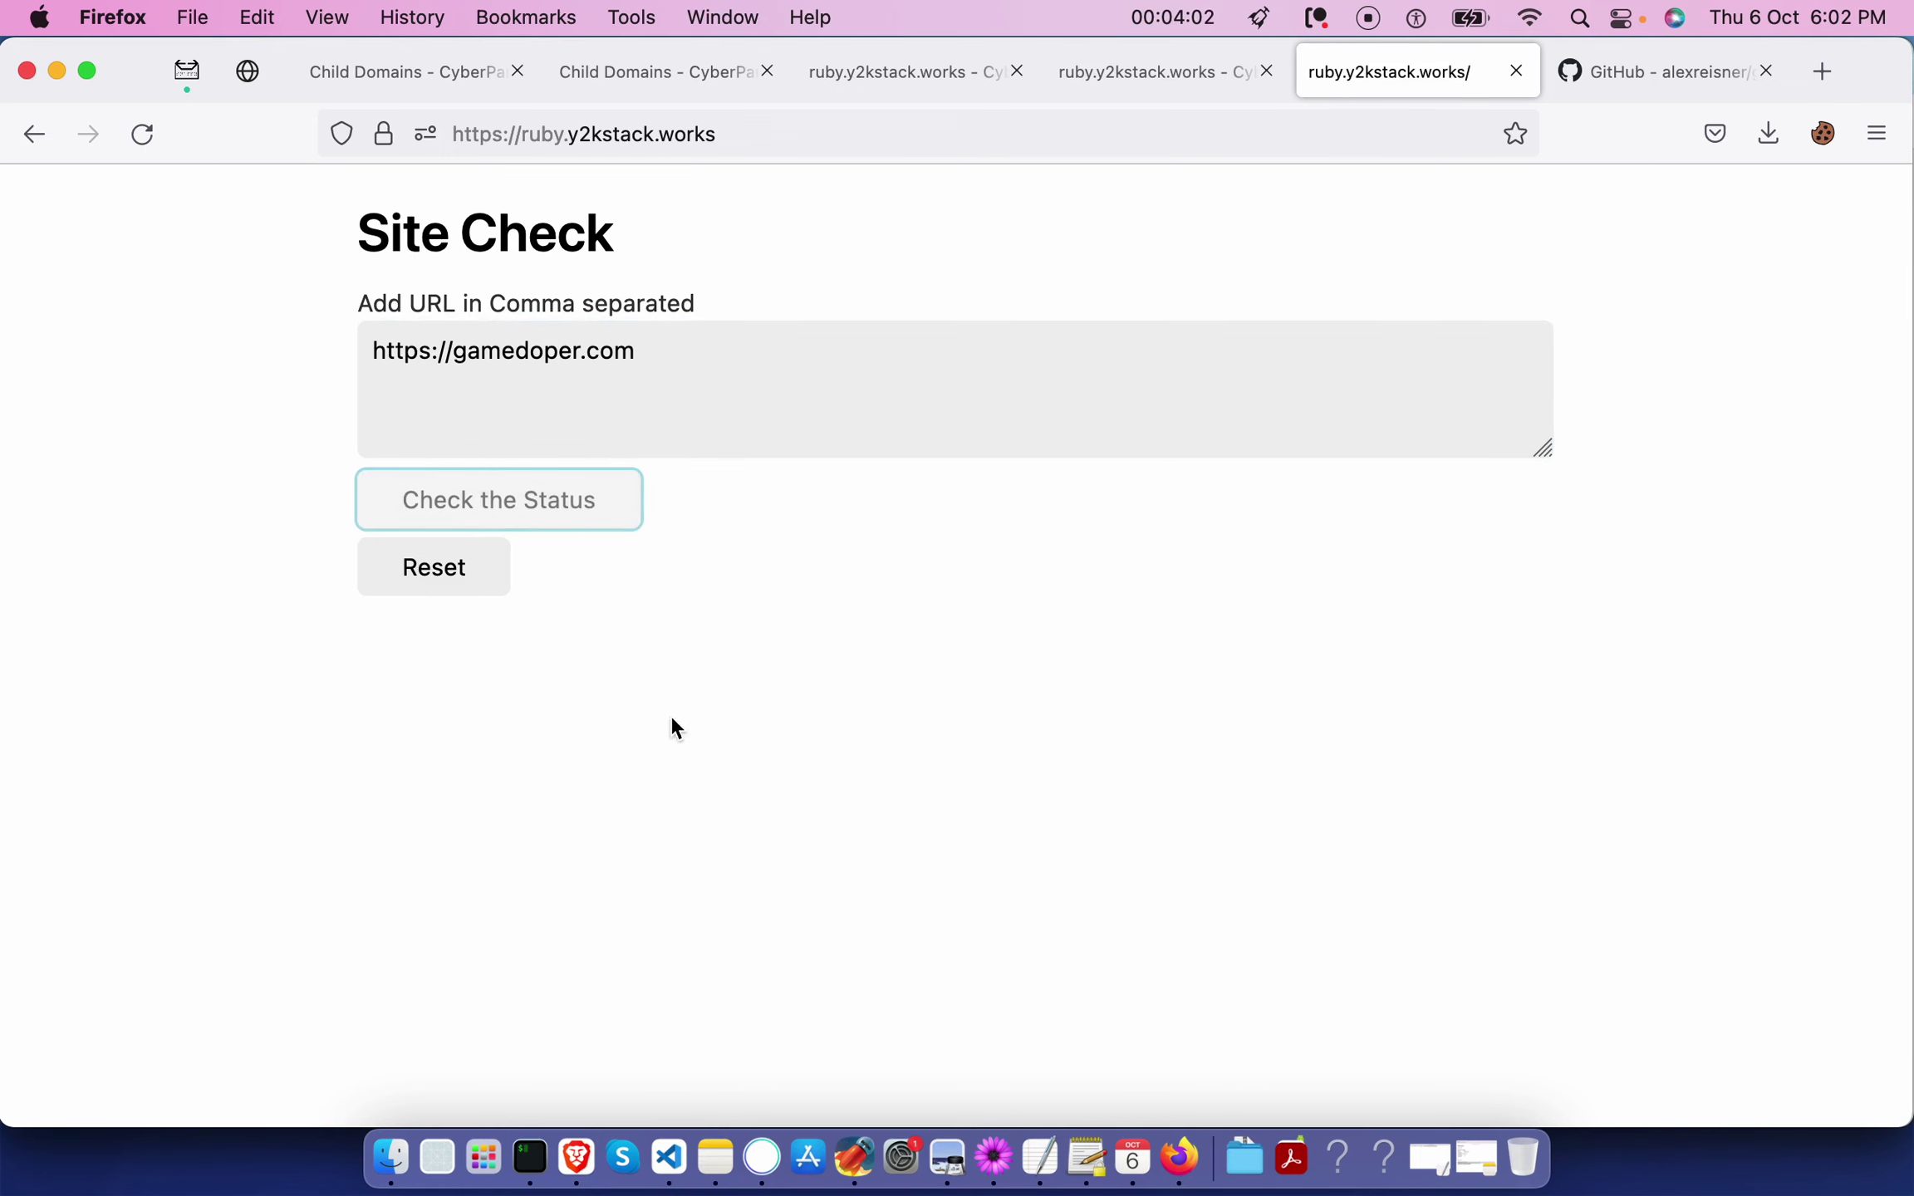
left_click(536, 1152)
Select the GET / and POST /api/check-sites status=200 lines in the Puma log.
key("Down")
key("Down")
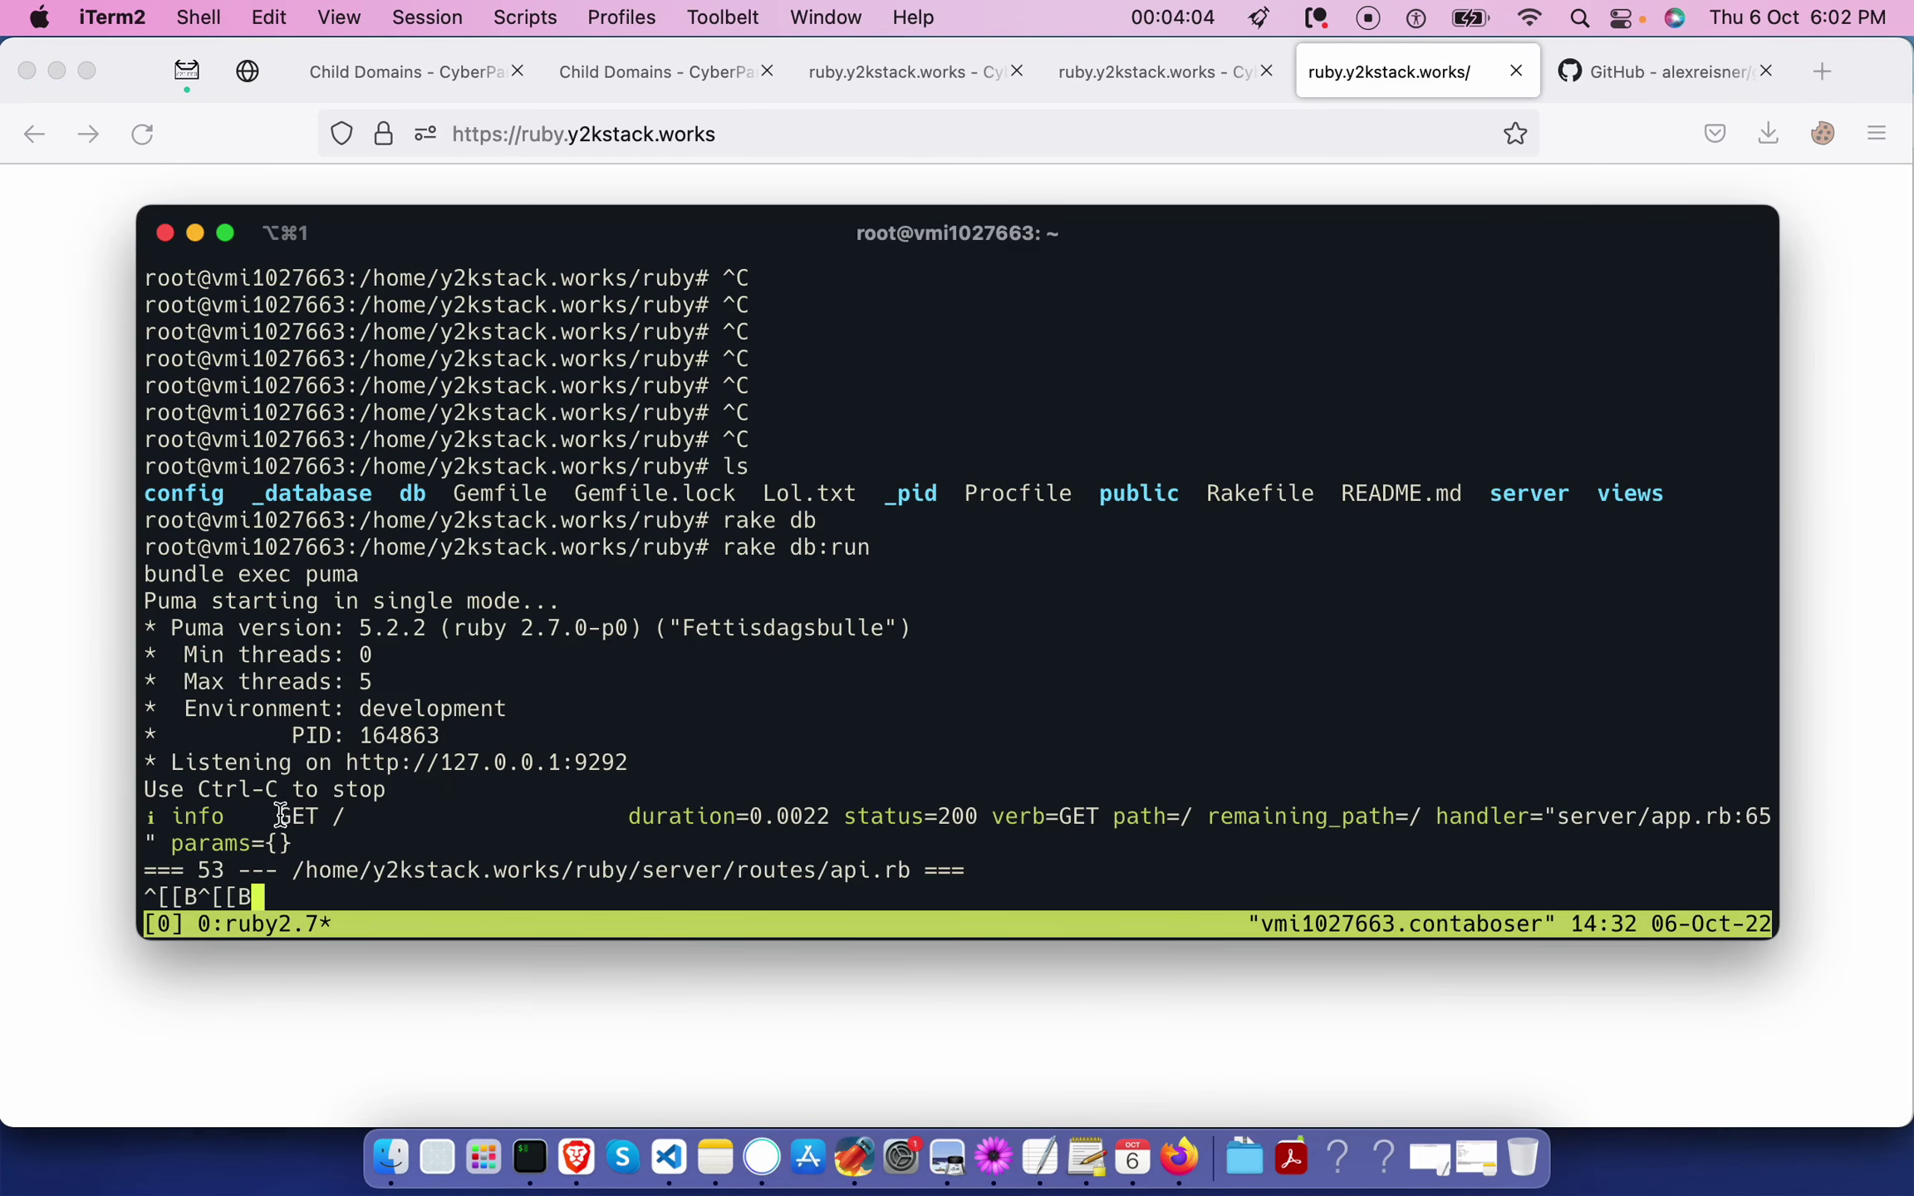
left_click_drag(224, 763, 814, 873)
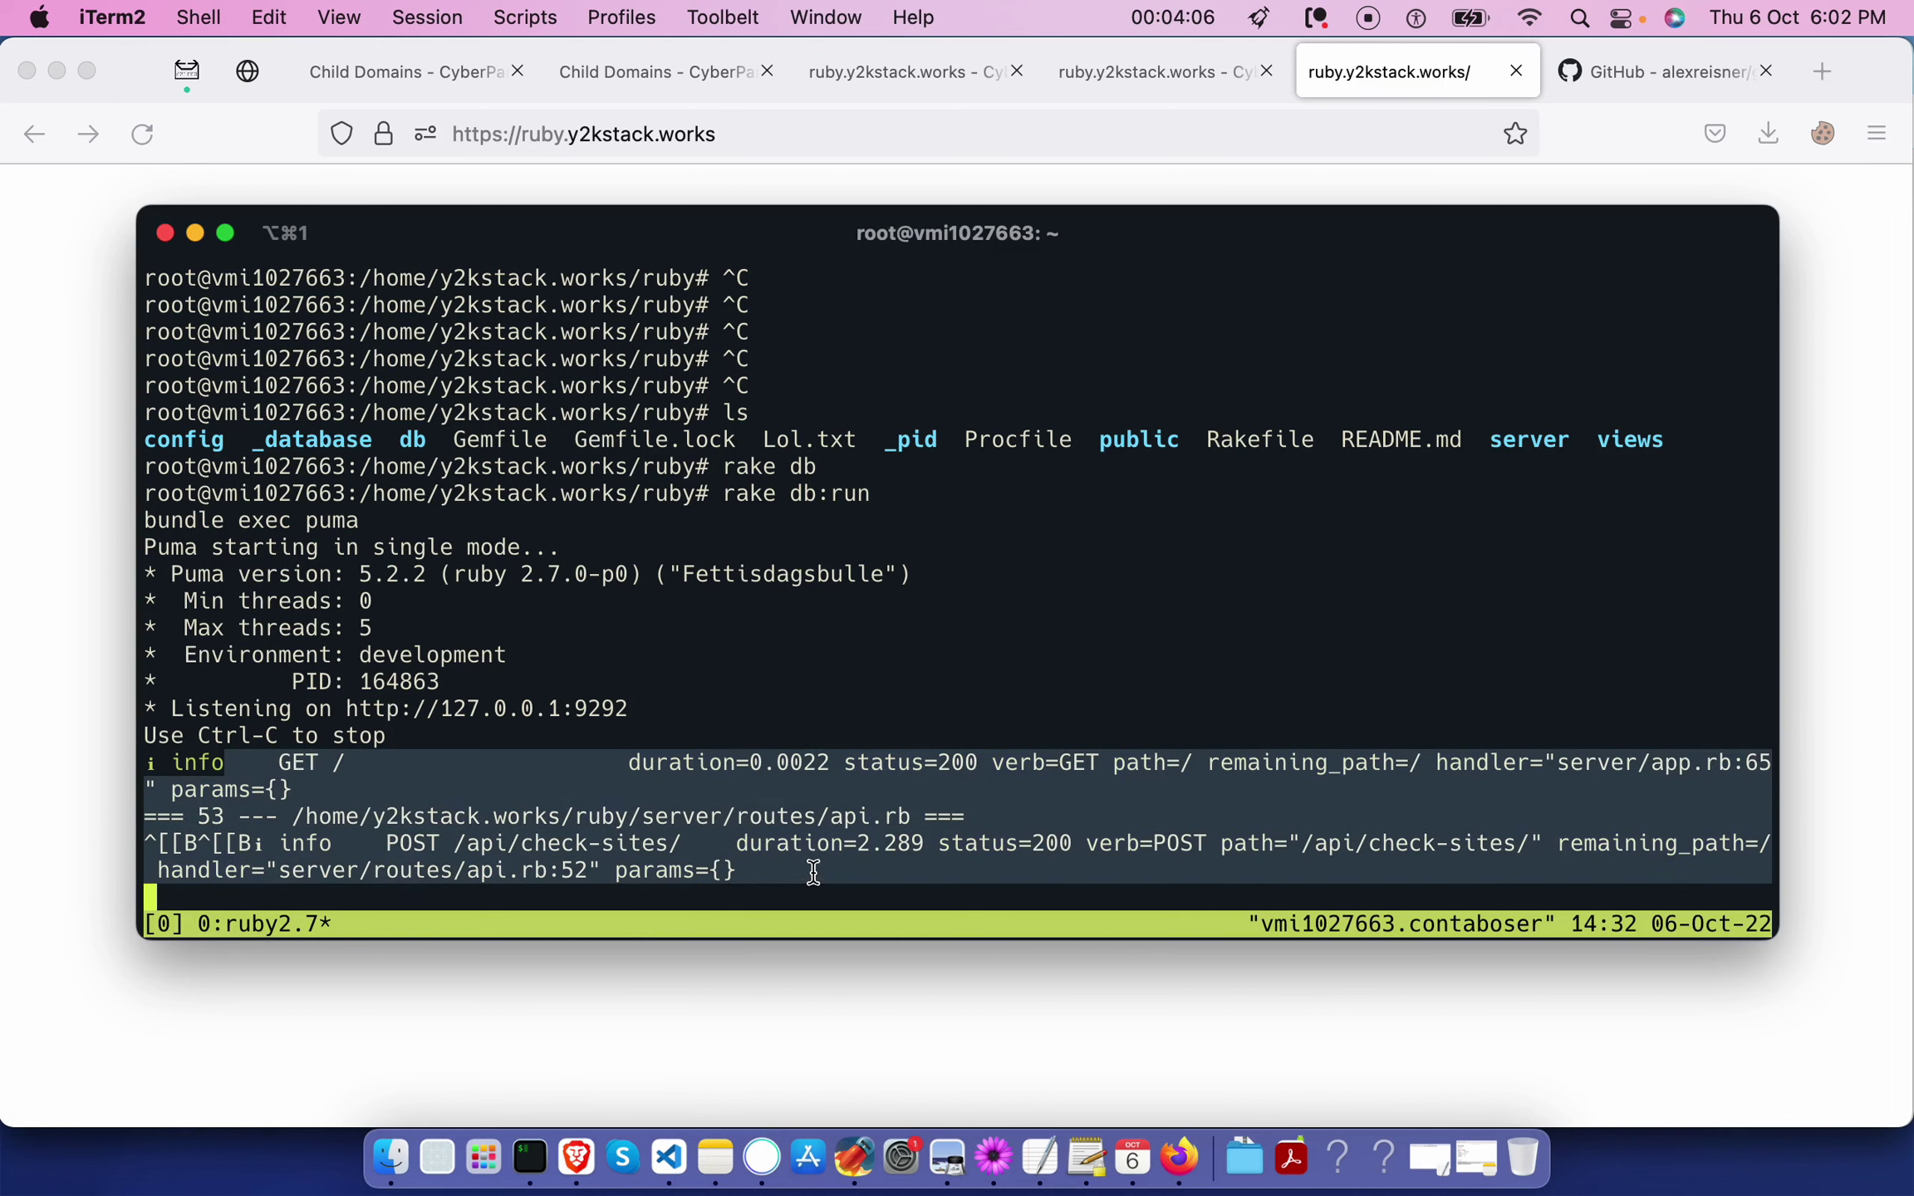